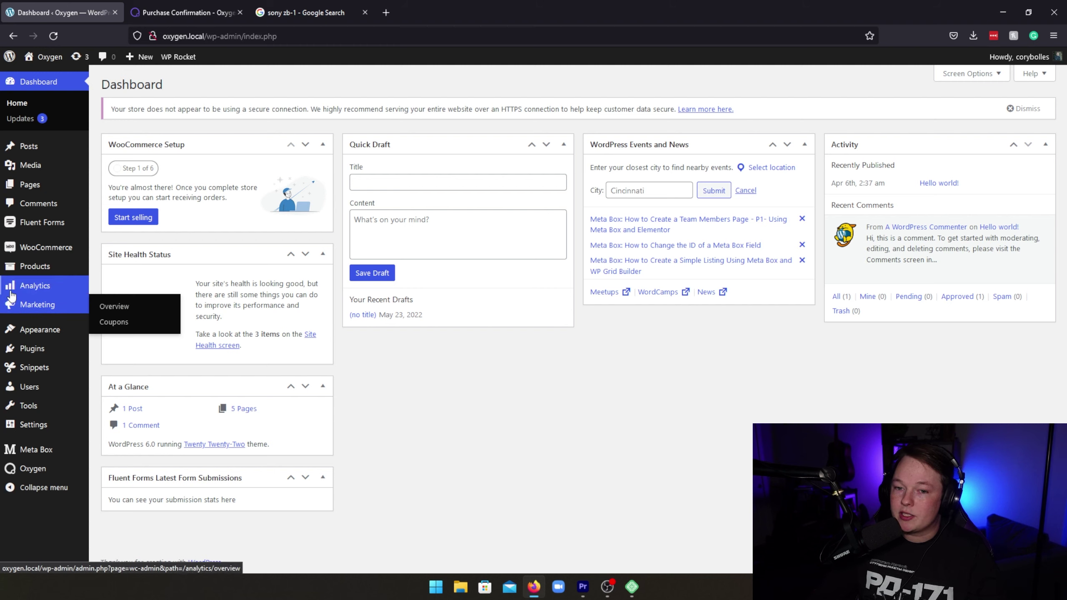
Start a new product titled 'Sample Product' with the description 'Lorem Ipsum'
mouse_move(61, 255)
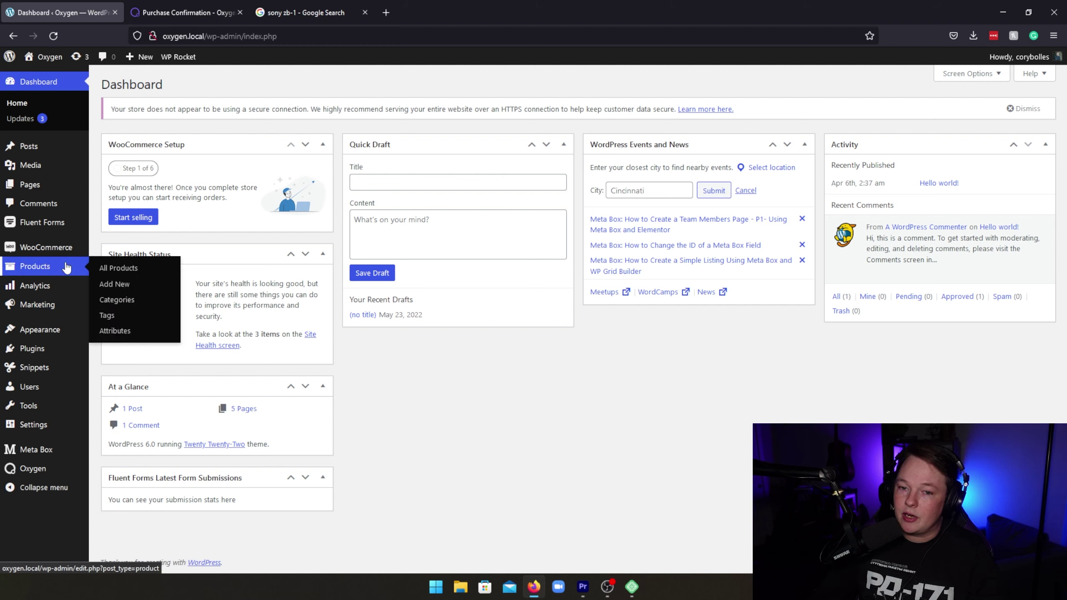
left_click(116, 268)
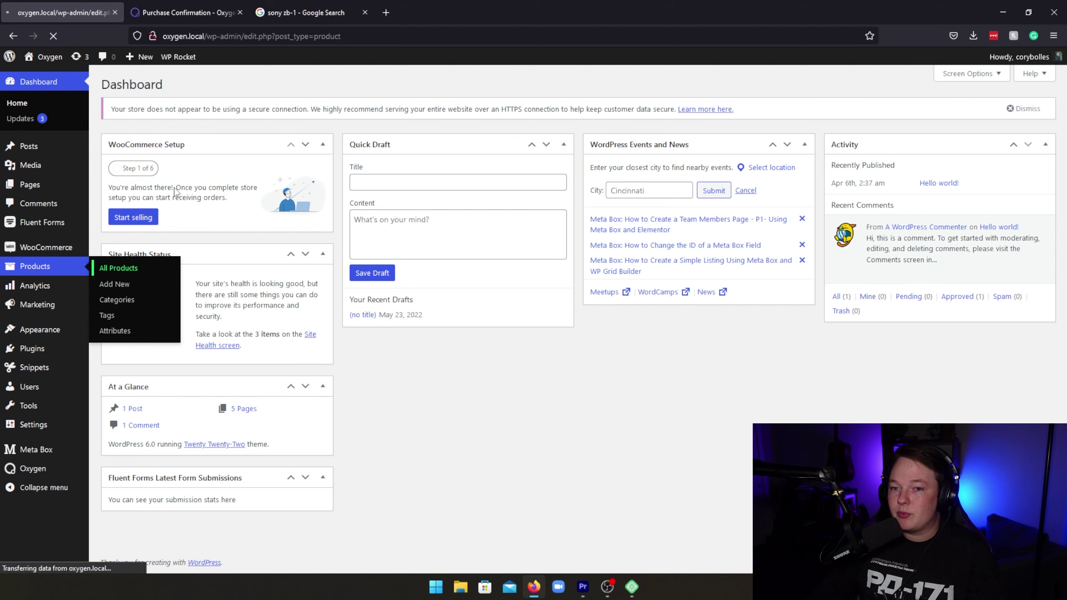
left_click(550, 334)
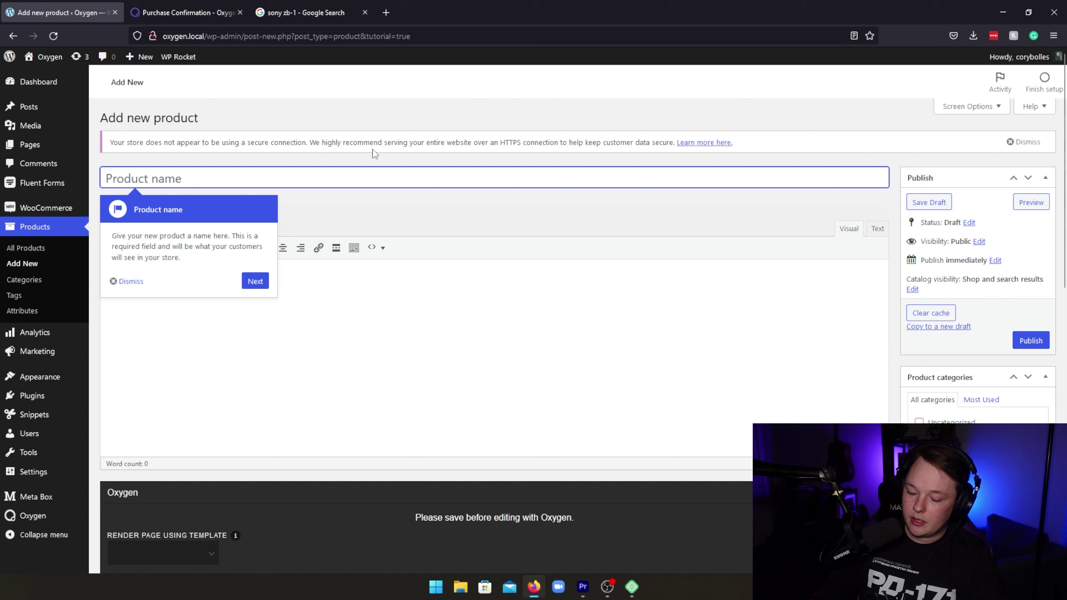
type("Sample Product")
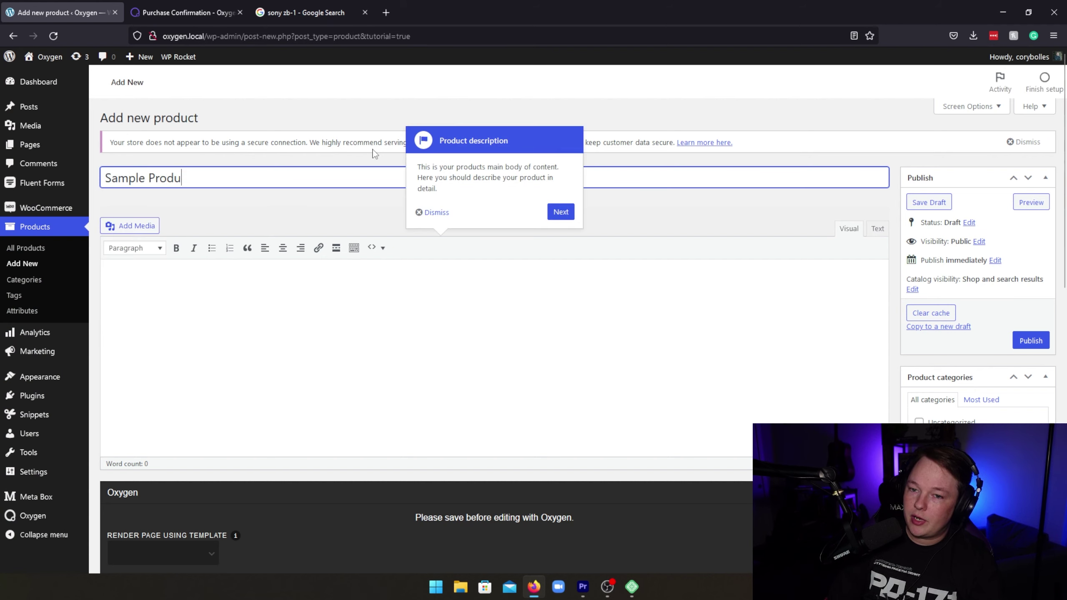
left_click(435, 212)
left_click(414, 312)
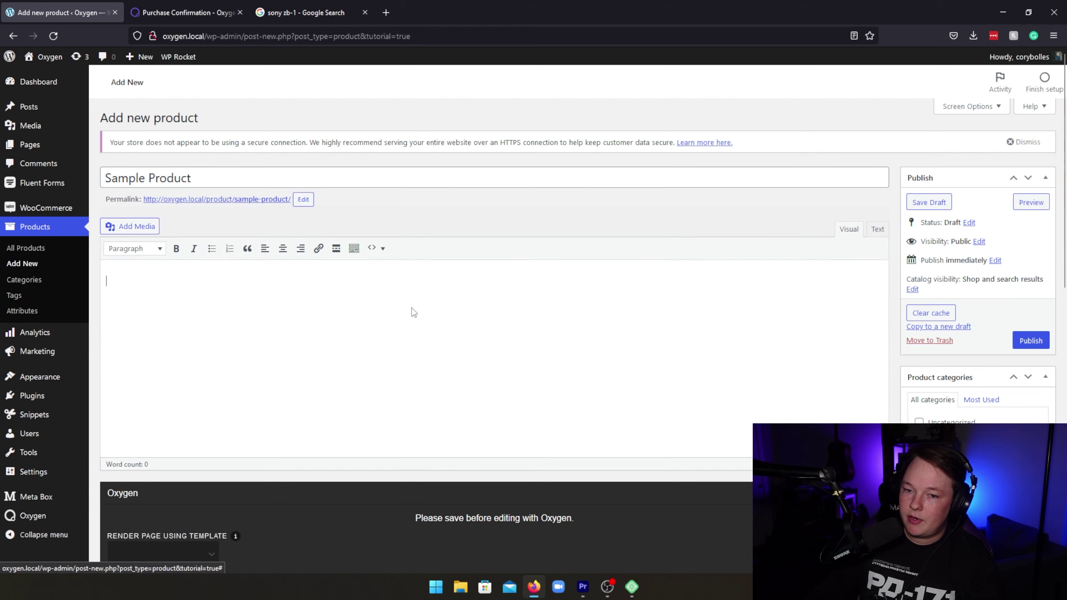
type("Lorem Ipsum")
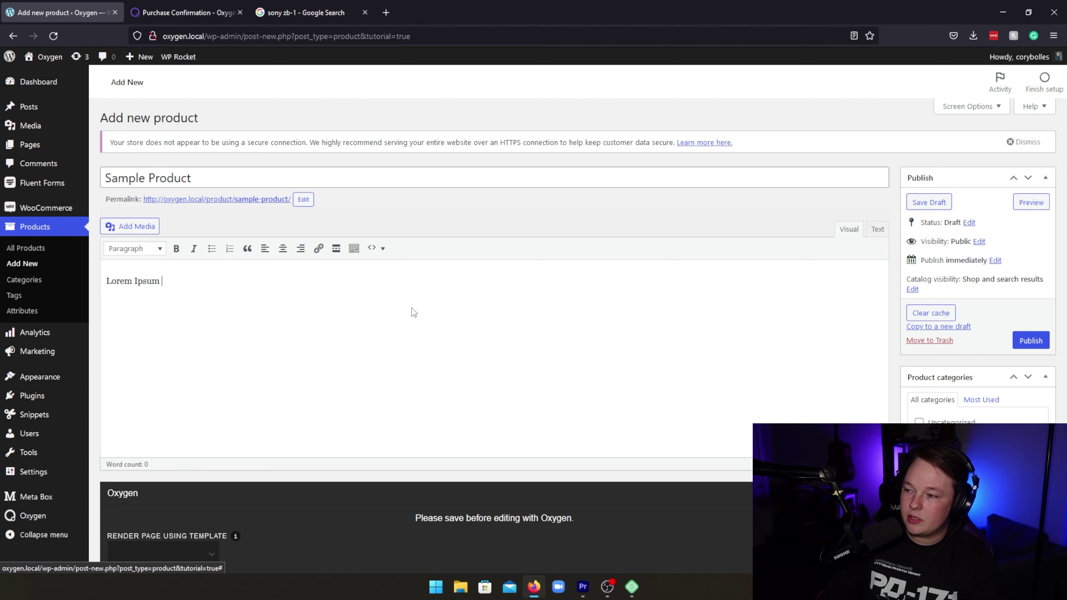
Set the product's regular price to 1000 and its sale price to 500
scroll(492, 378, "down", 6)
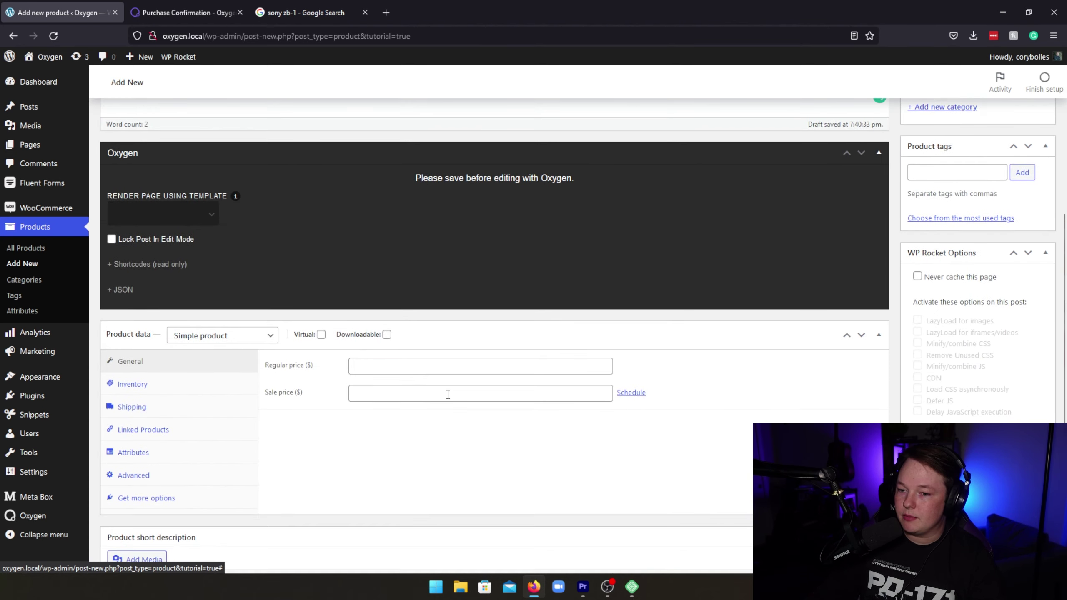
scroll(360, 358, "down", 1)
left_click(391, 310)
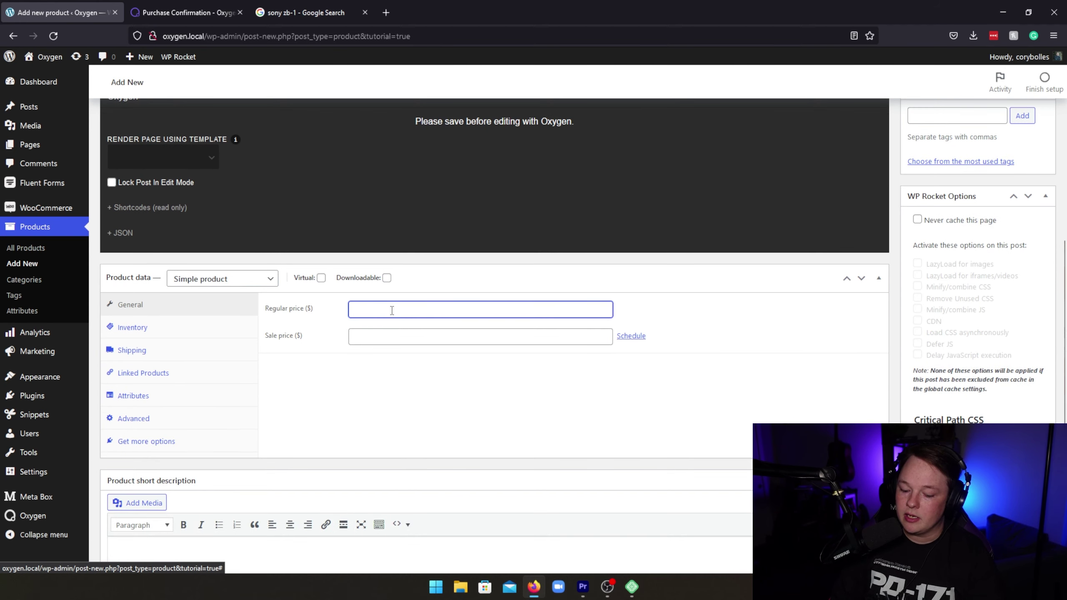
type("999.000")
key("Tab")
type("9999")
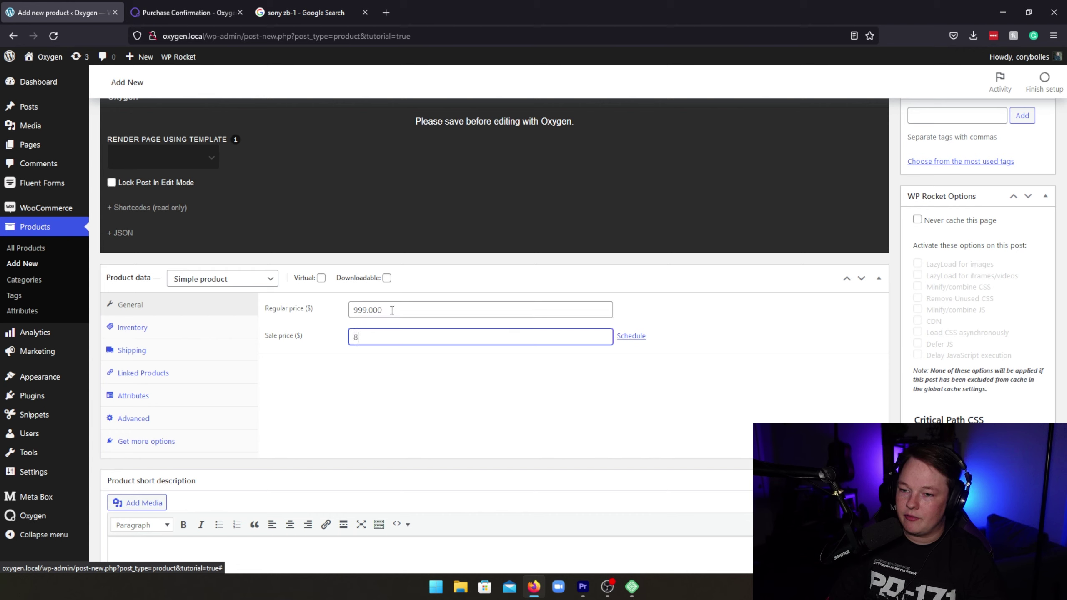
key("Tab")
left_click(366, 339)
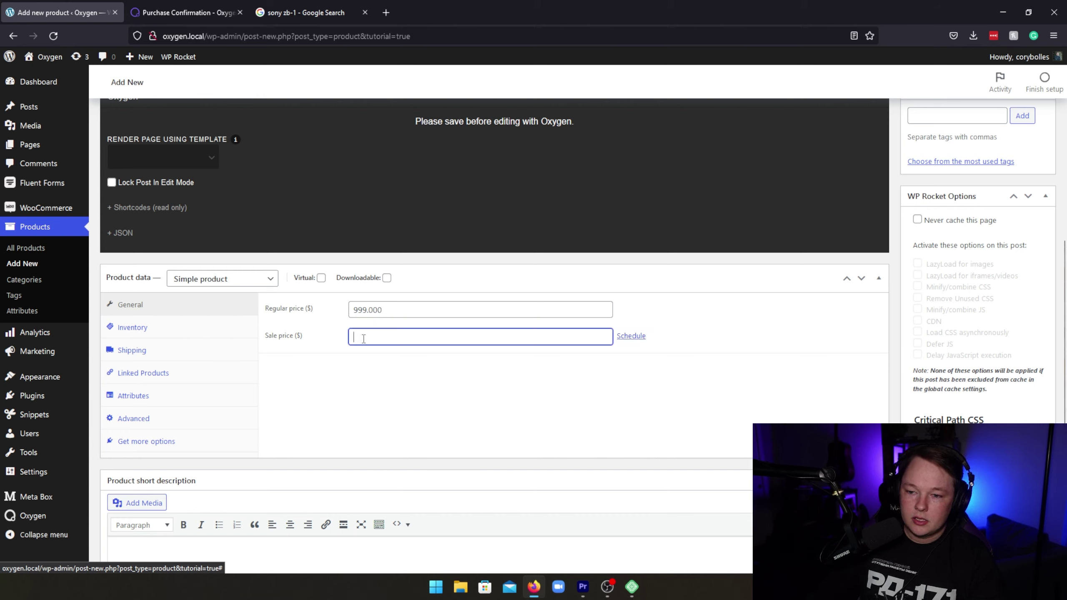
type("500")
key("Tab")
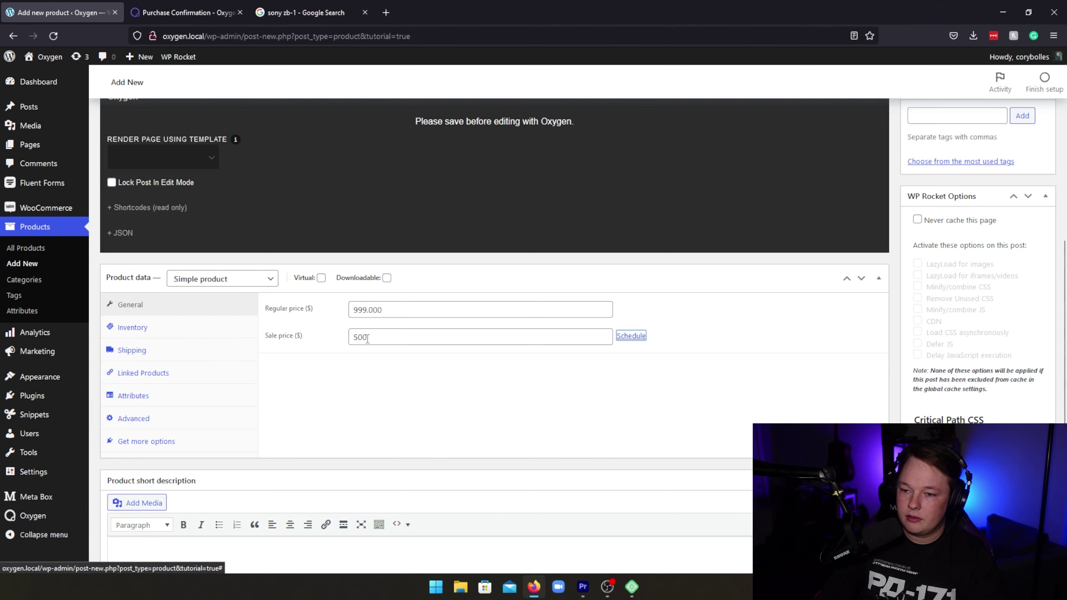
left_click_drag(393, 310, 317, 311)
type("1000")
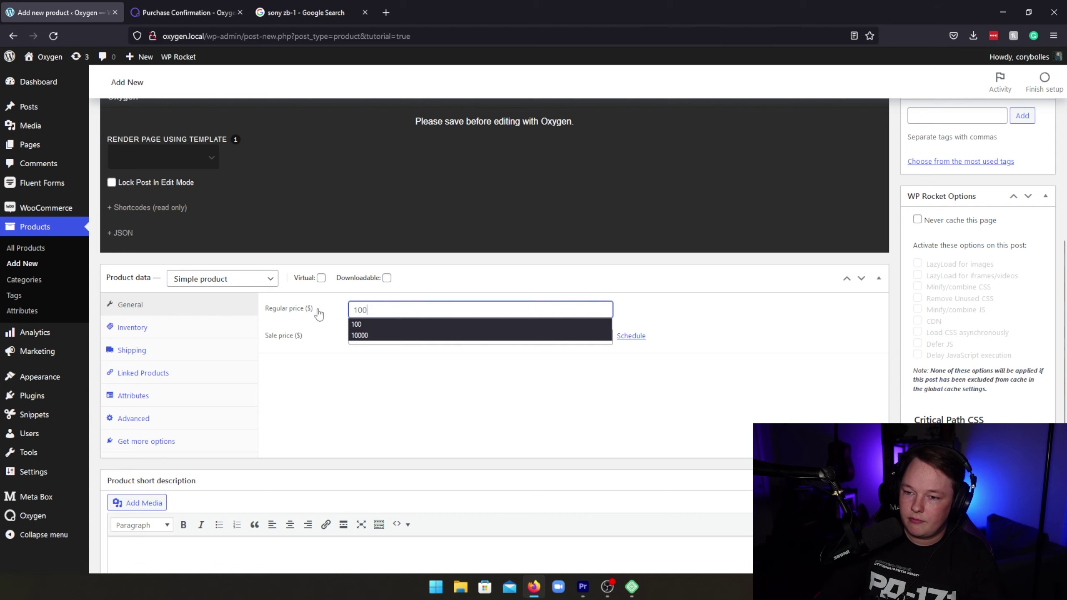
key("Tab")
Enable stock management with SKU sample-product, stock quantity 1, and backorders disallowed
left_click(196, 331)
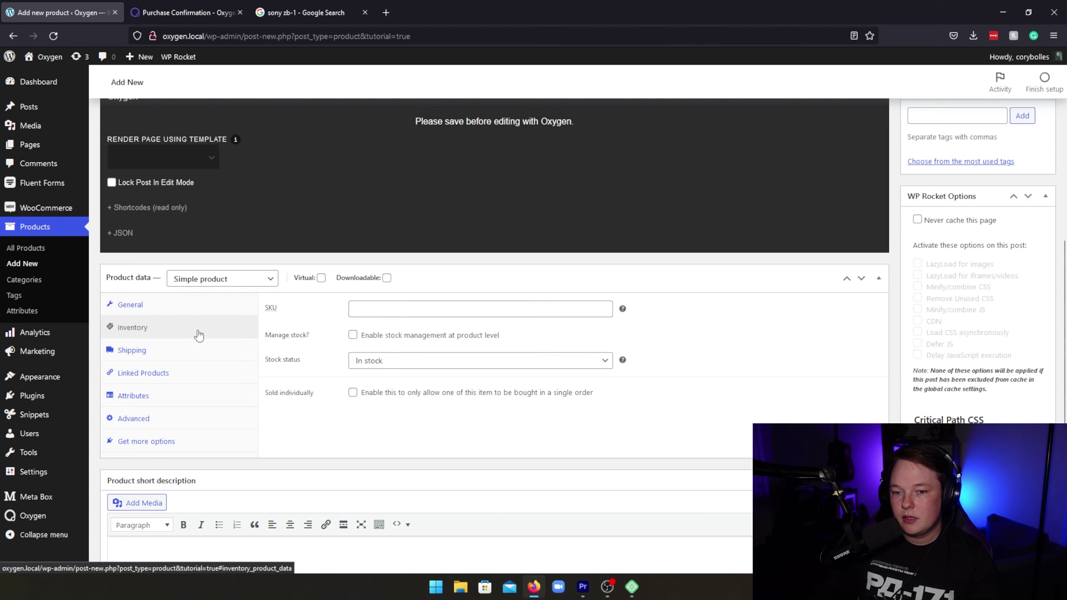
left_click(353, 335)
left_click(378, 309)
type("s")
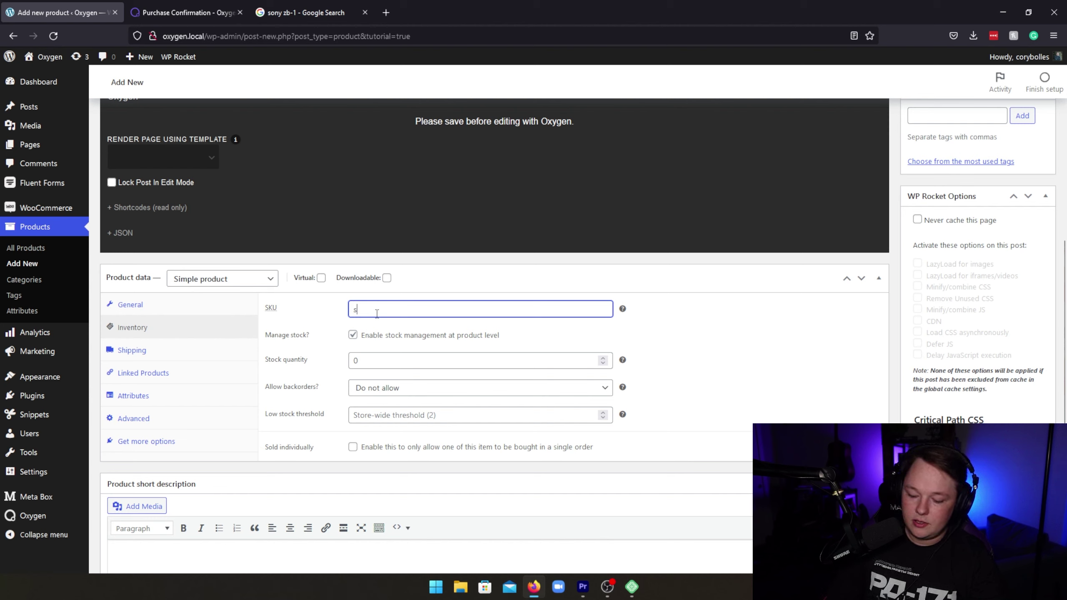
type("ample-roduct")
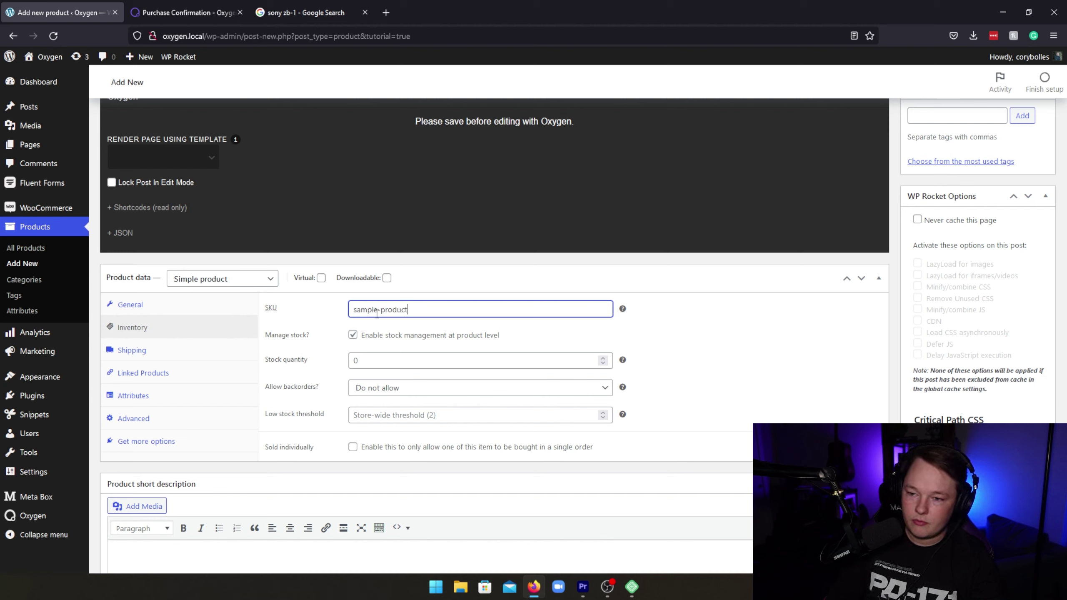
key("Tab")
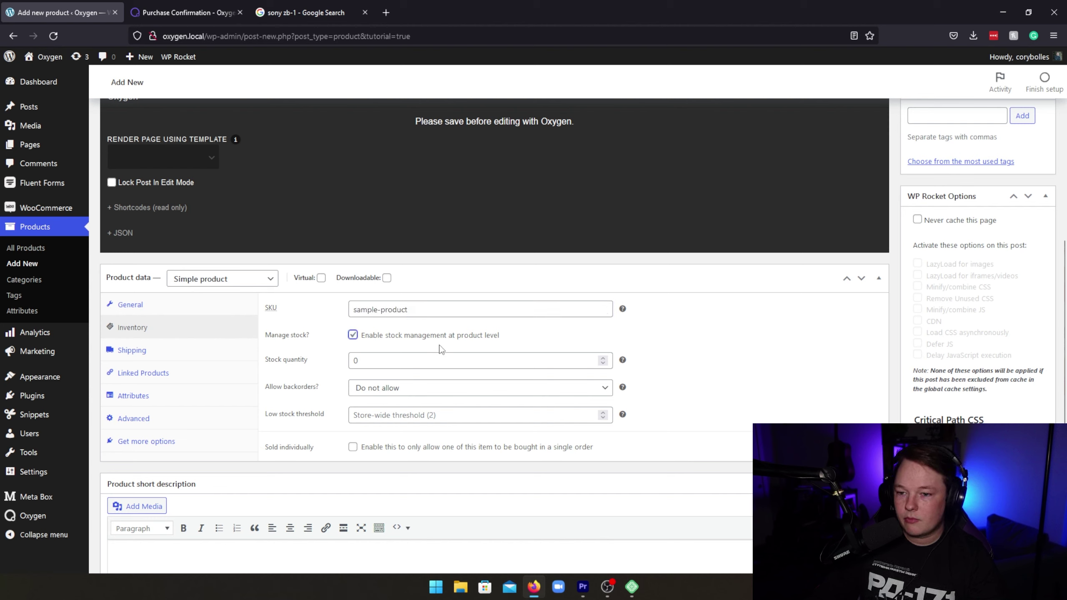
double_click(352, 360)
key("Tab")
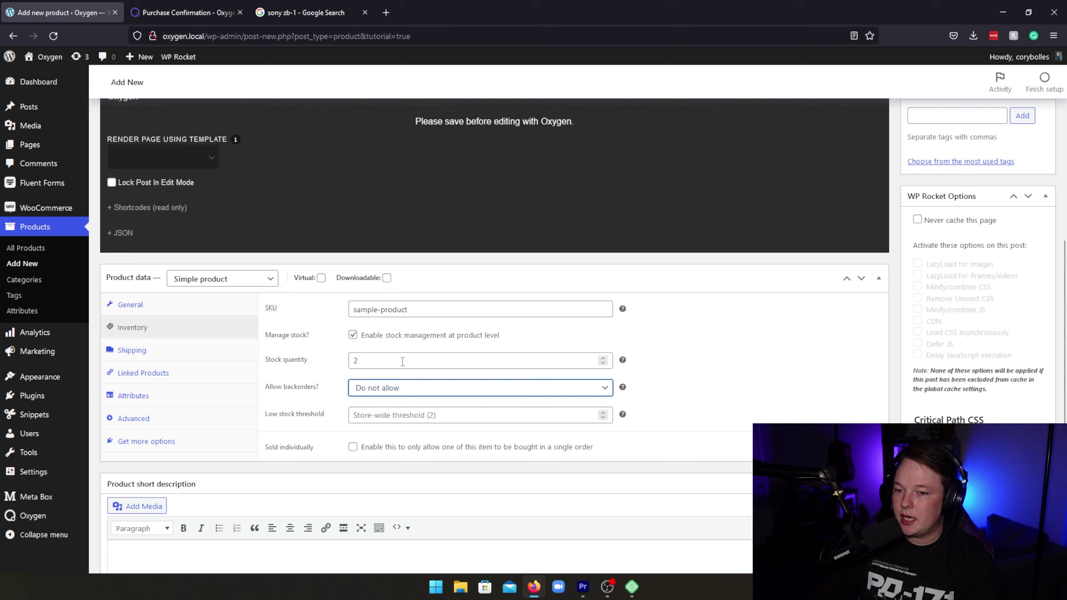
key("shift+Tab")
type("1")
key("Tab")
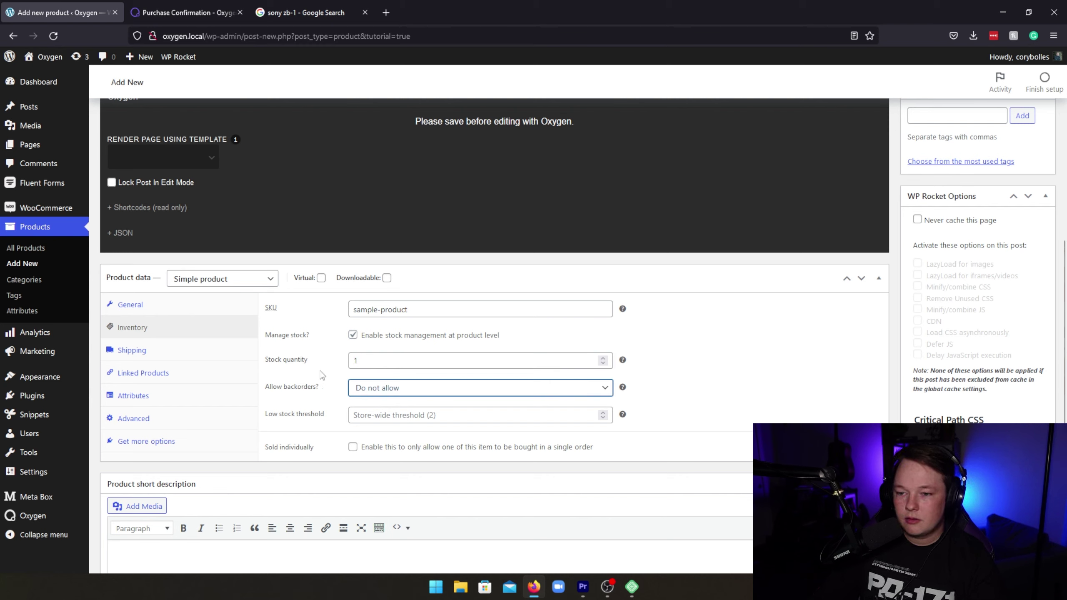
left_click(360, 391)
left_click(303, 403)
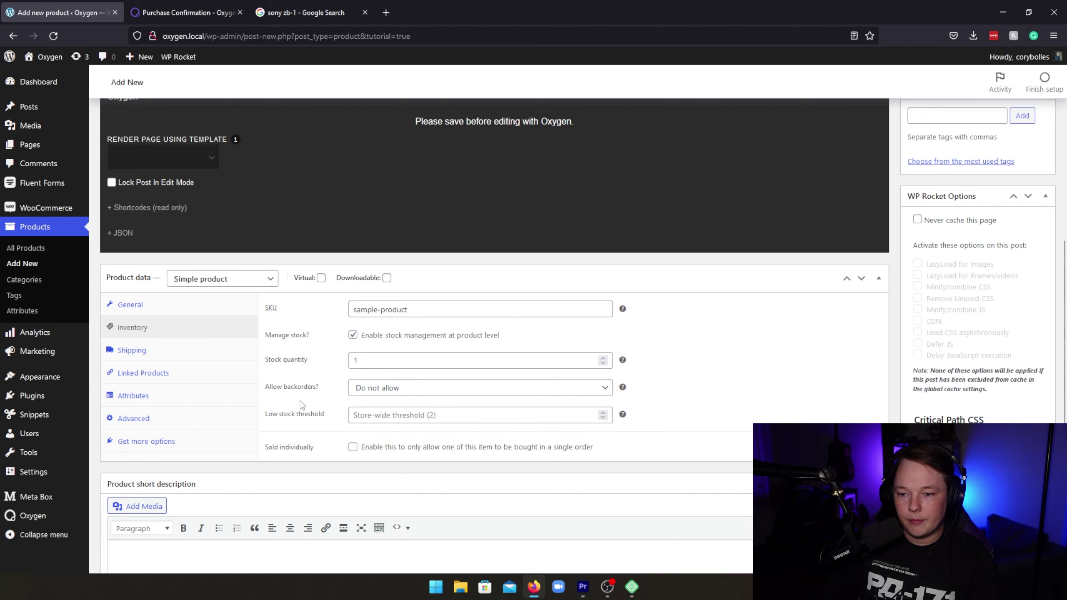
Look through the product's Shipping, Linked Products, Attributes and Advanced settings
left_click(166, 356)
left_click(154, 373)
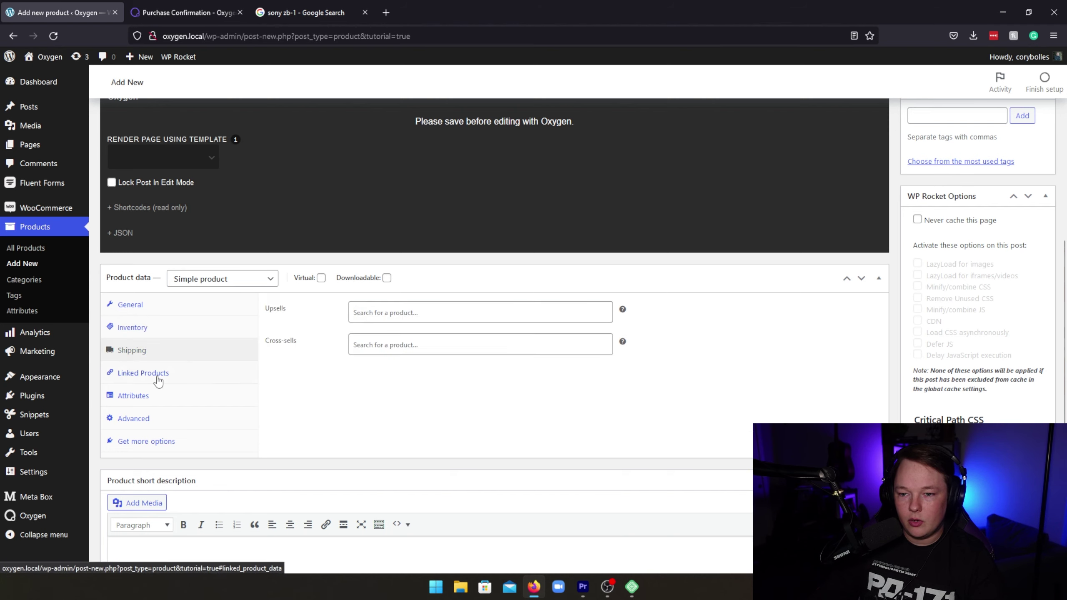
left_click(149, 395)
left_click(148, 420)
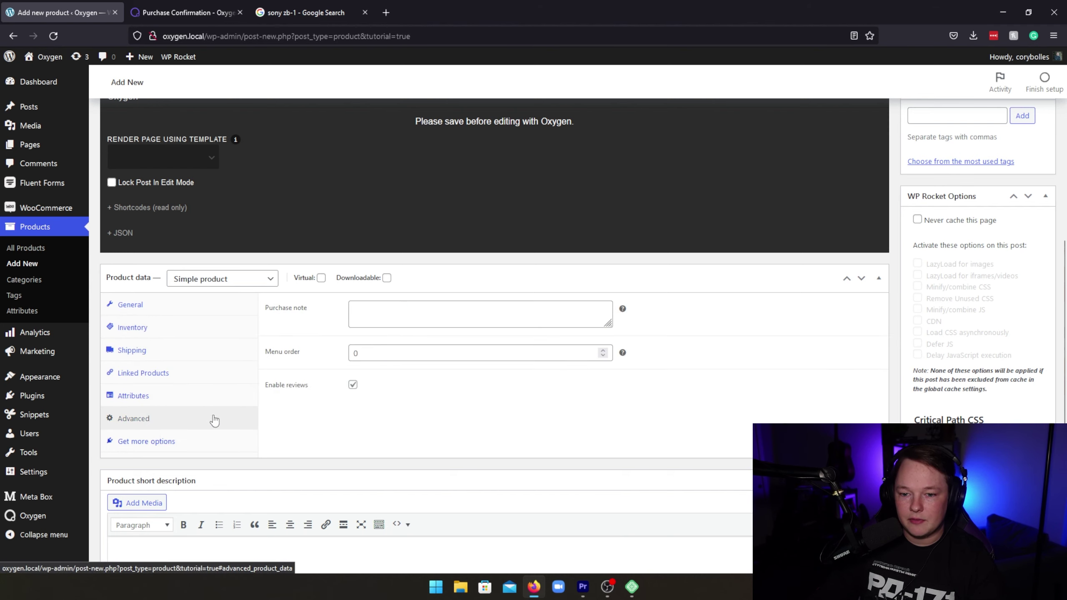
Start the short description 'This is an awesome product!'
scroll(577, 391, "down", 4)
scroll(539, 385, "down", 1)
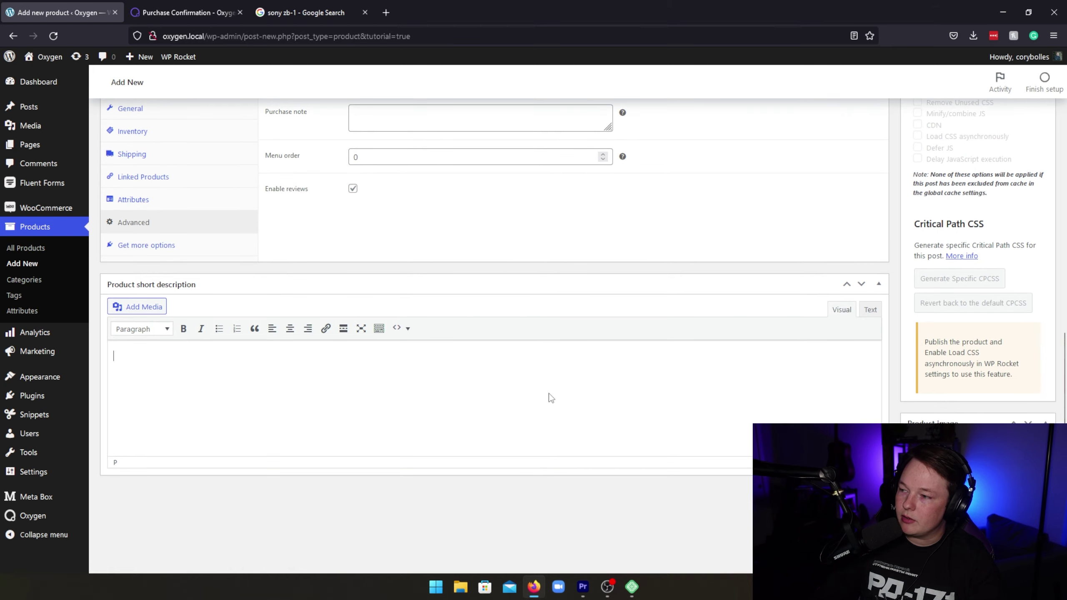
left_click(549, 416)
type("This is an awe")
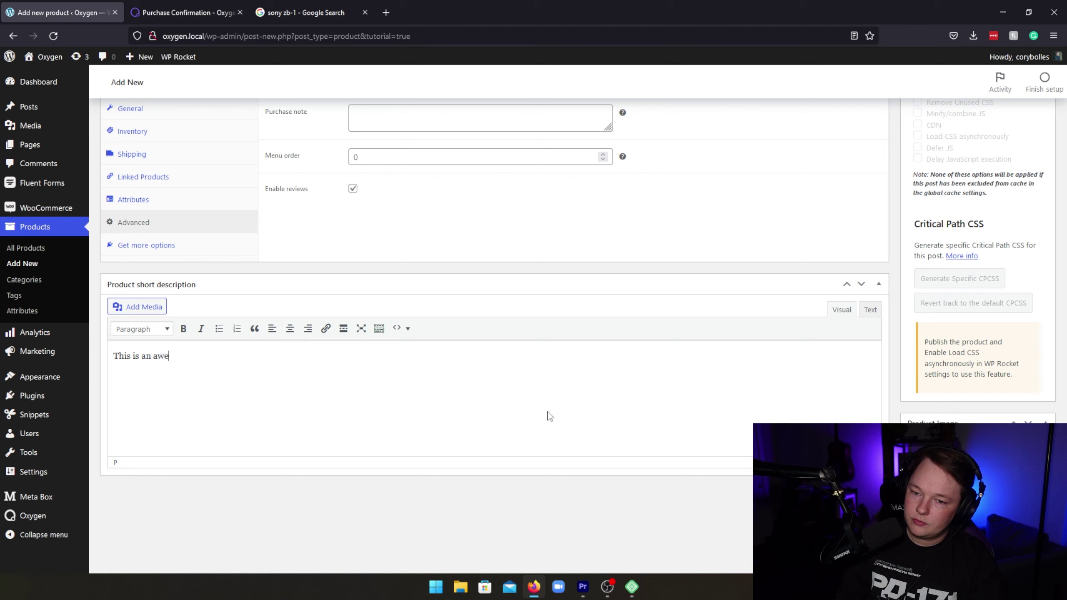
type("some proe")
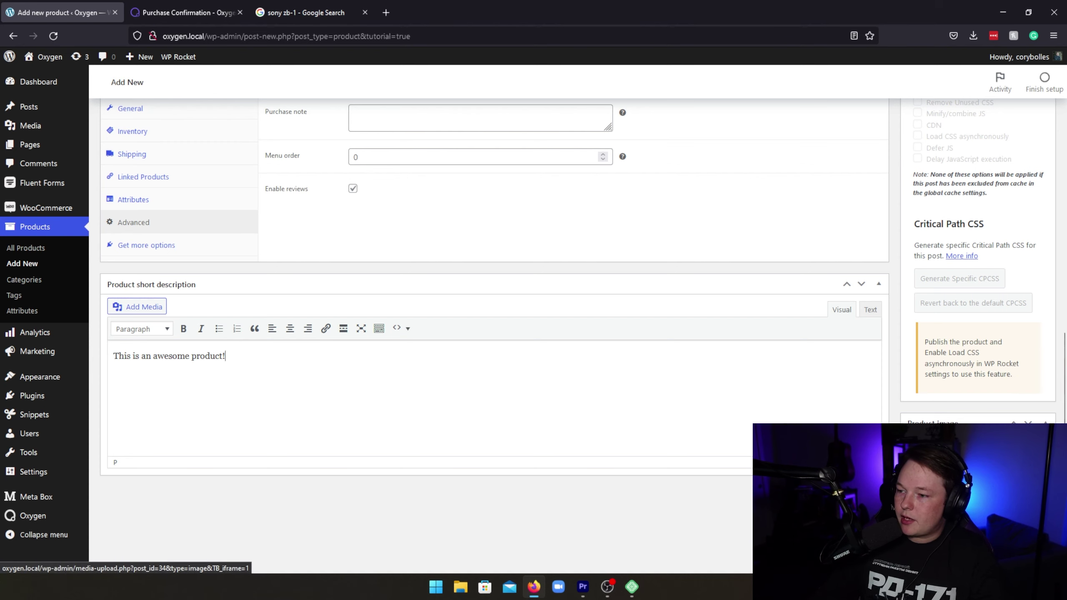
Set the camera photo from the media library as the product image
left_click(937, 441)
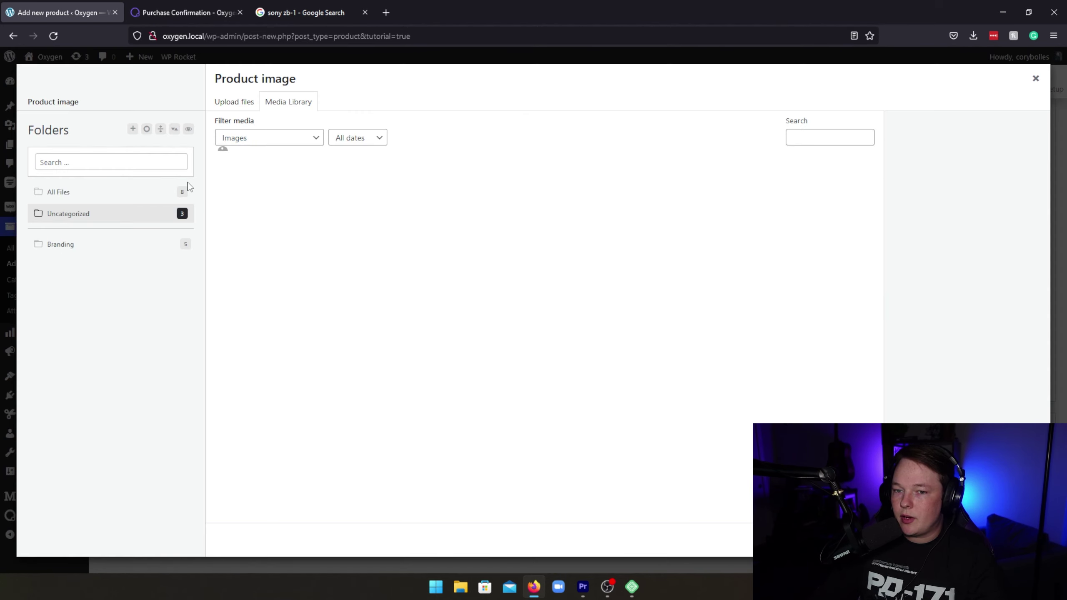
left_click(230, 202)
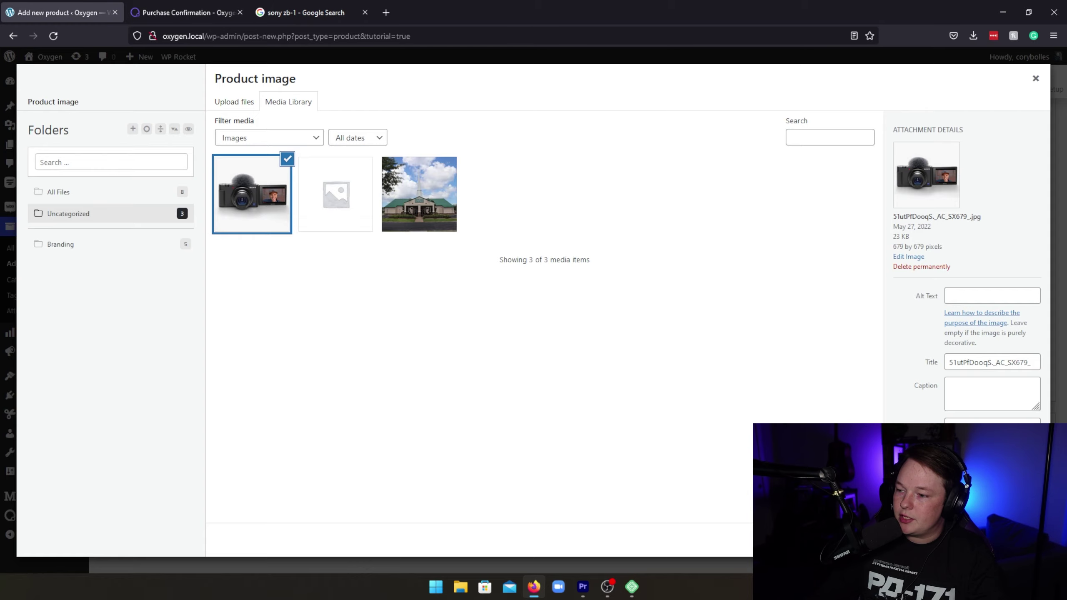
left_click(1004, 540)
Publish the Sample Product
scroll(770, 416, "down", 4)
scroll(768, 397, "up", 5)
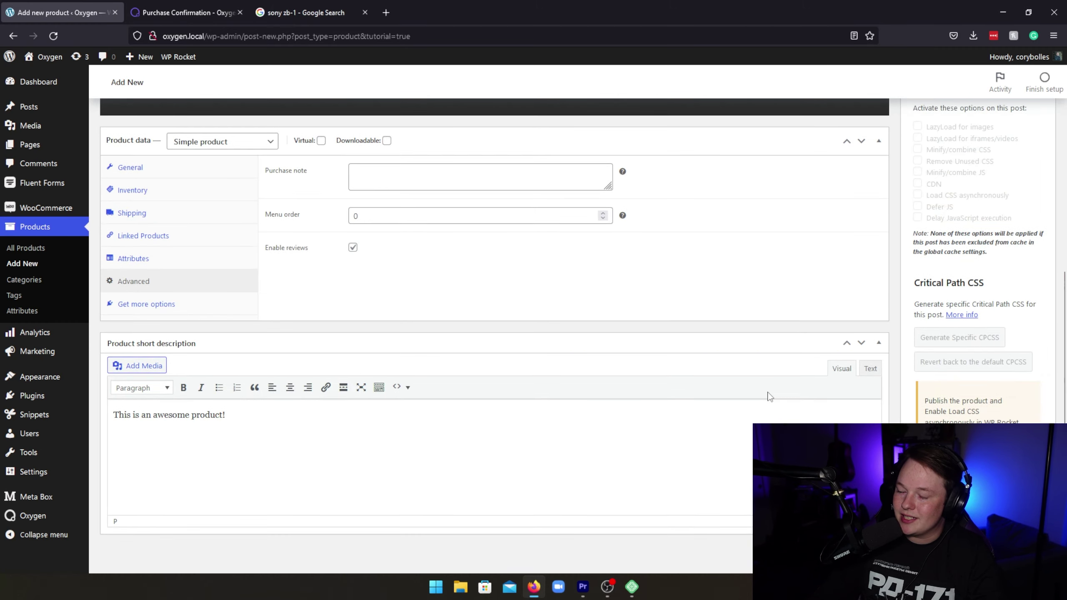
scroll(775, 391, "up", 10)
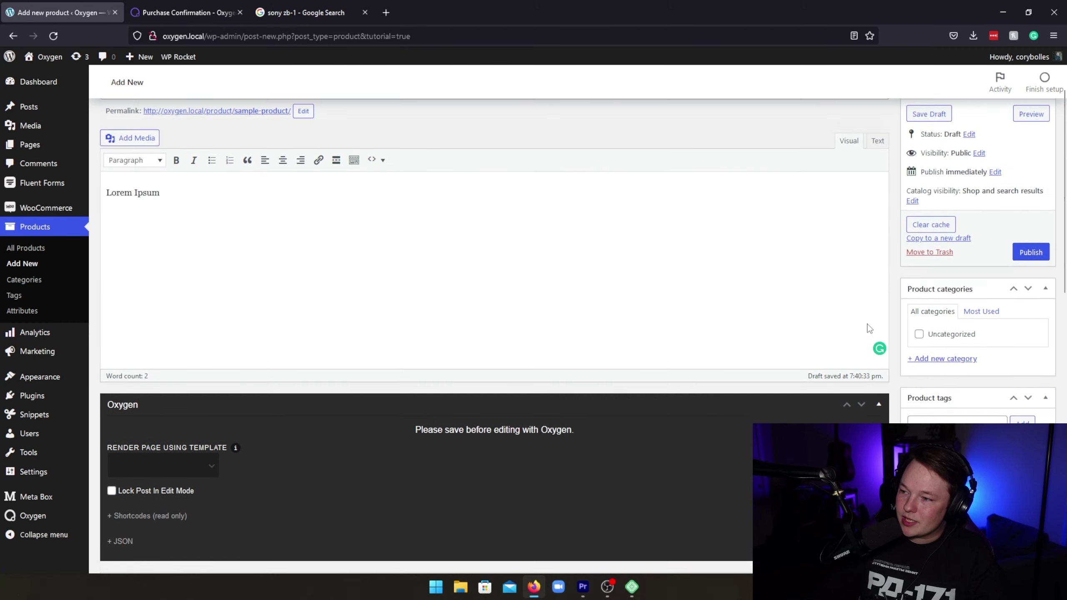
scroll(887, 323, "up", 2)
left_click(1031, 316)
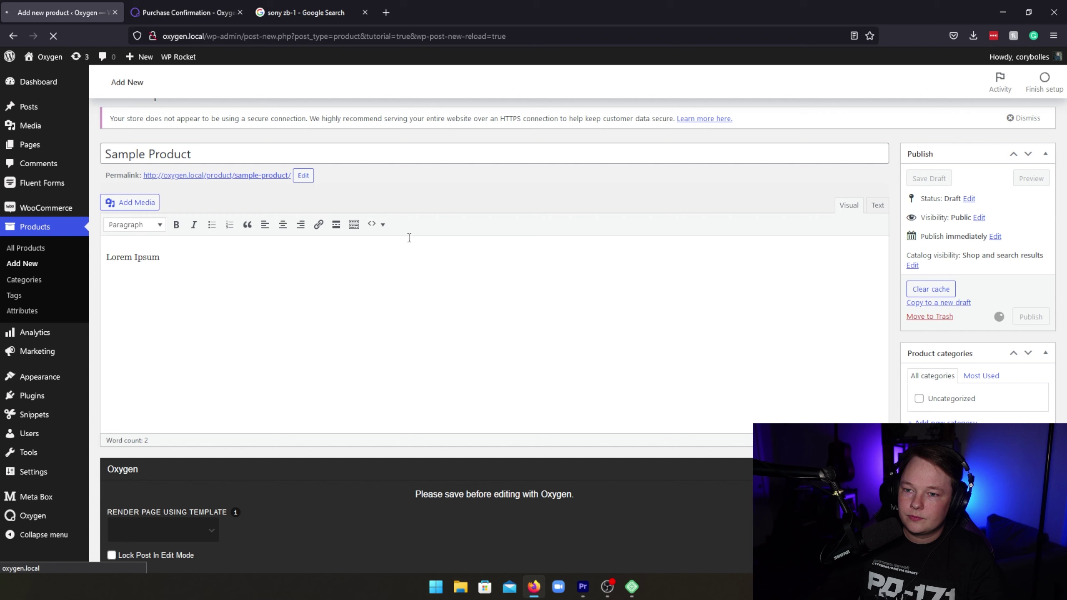
Dismiss the store setup banner and open the product's permalink in a new tab
scroll(647, 227, "up", 1)
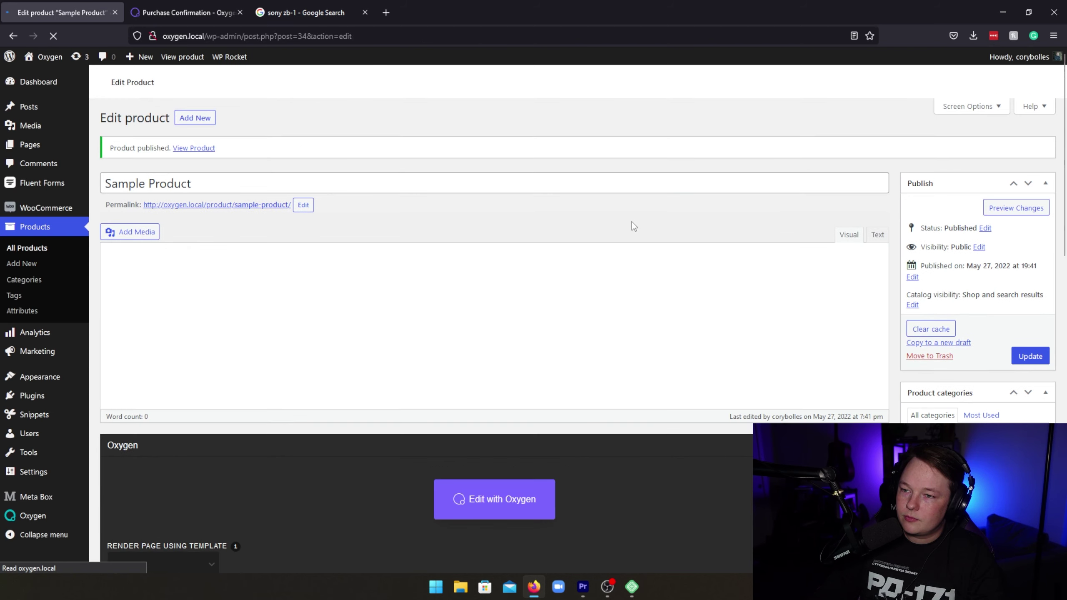
scroll(218, 236, "up", 1)
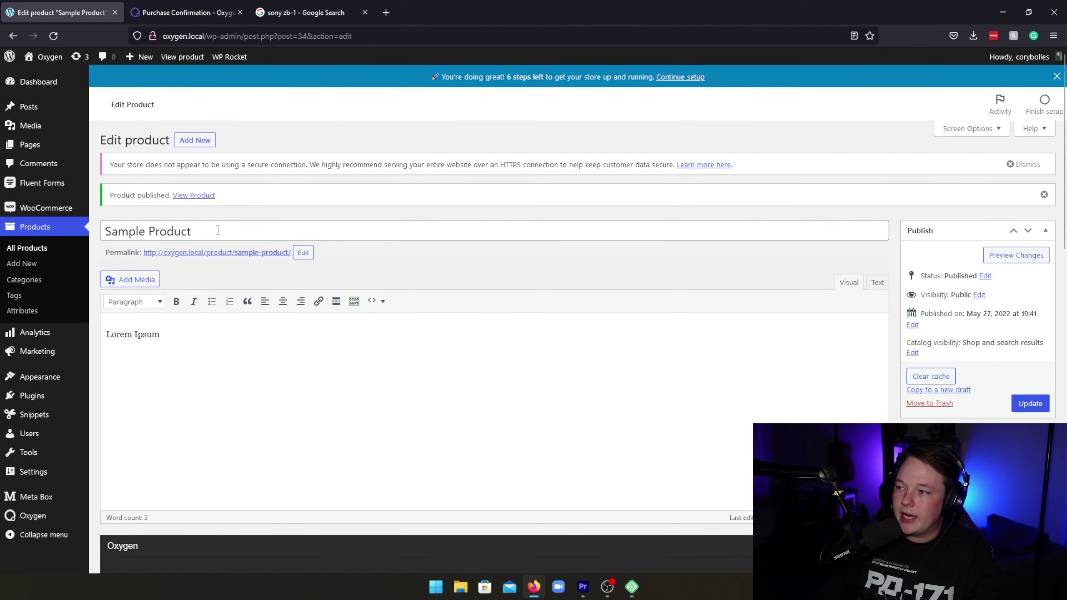
left_click(1057, 76)
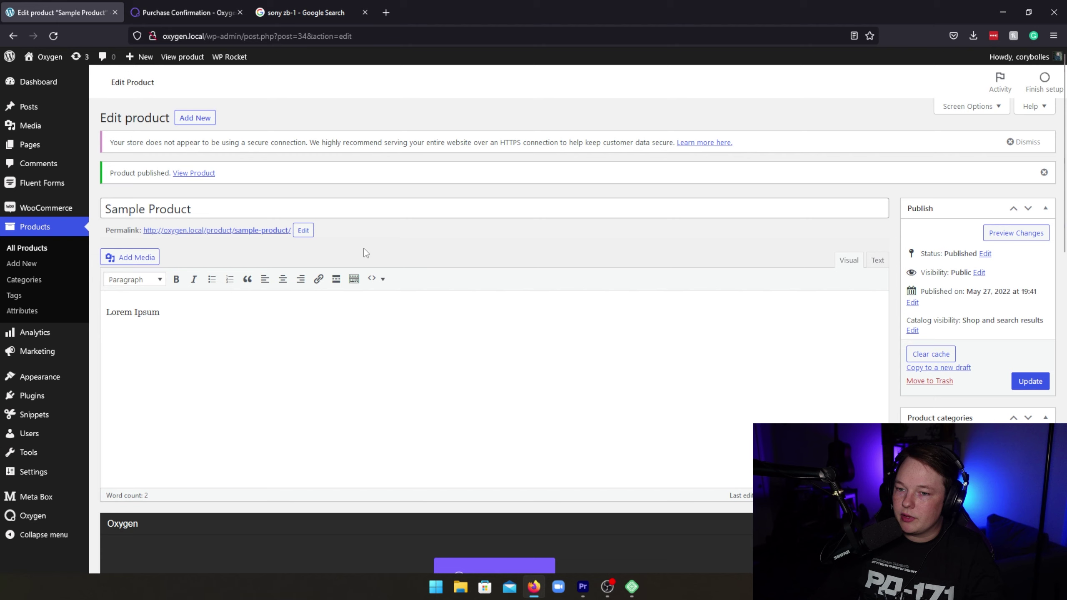
middle_click(238, 237)
View the Sample Product page, close the Purchase Confirmation and Google Search tabs, and return to the editor
left_click(196, 15)
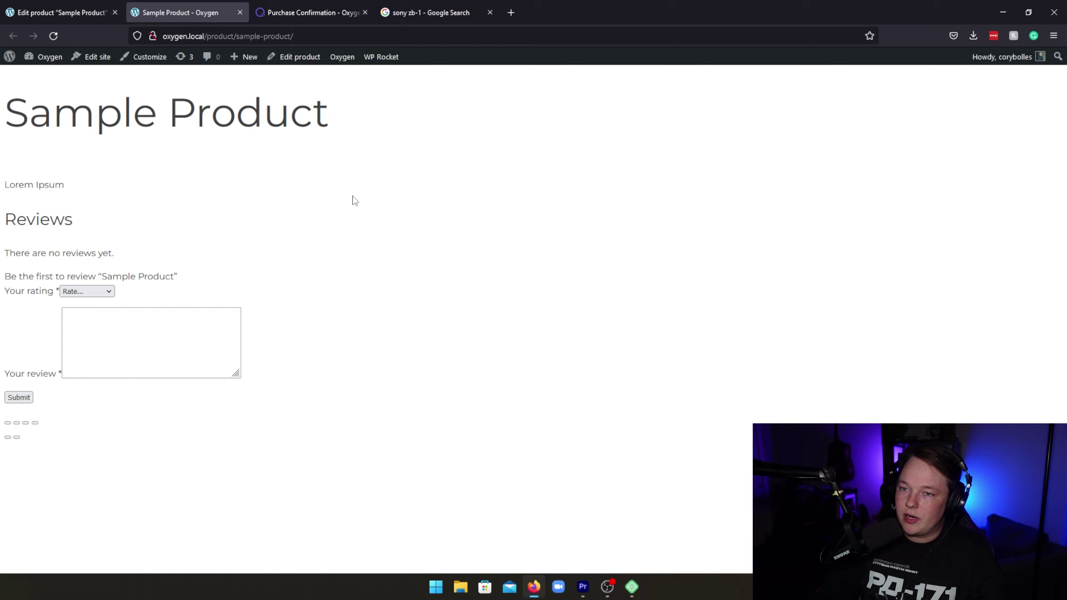
left_click(364, 13)
left_click(365, 12)
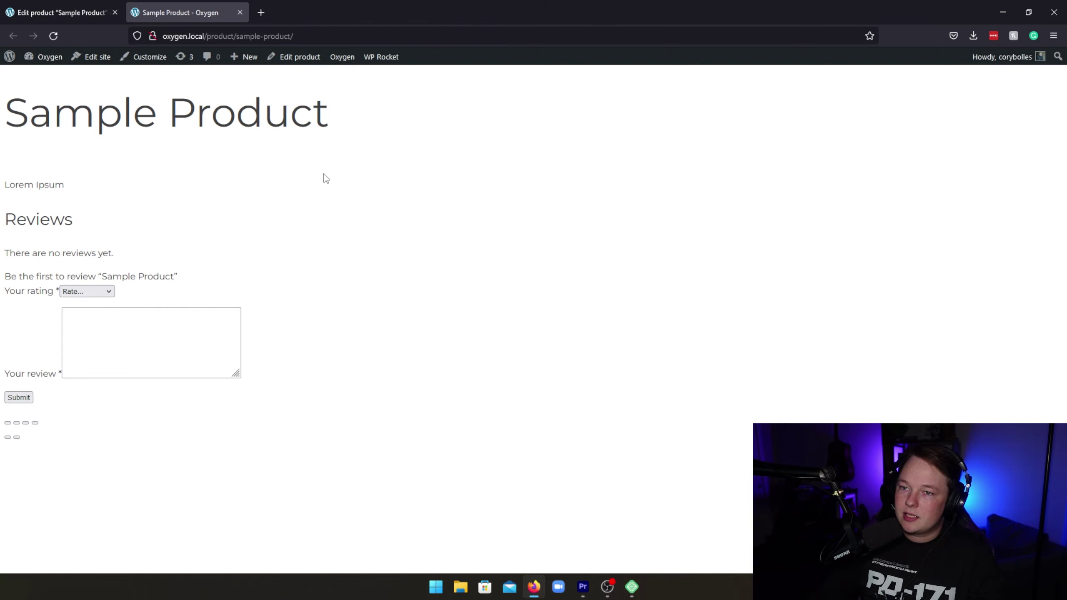
left_click(78, 12)
Create and publish an Oxygen template 'Single Product' applied to singular Products
mouse_move(39, 520)
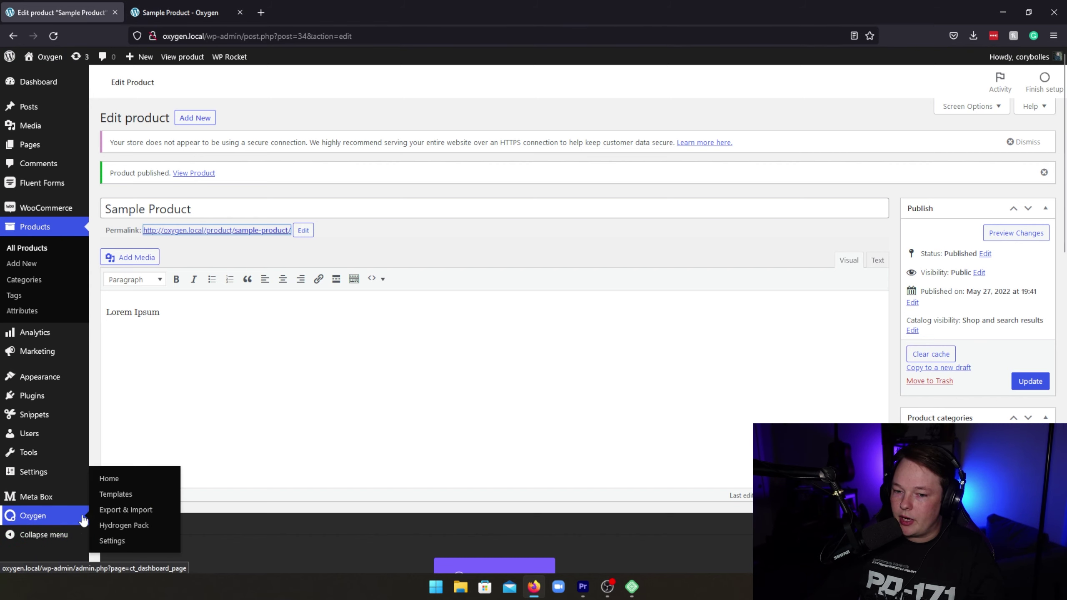
left_click(114, 493)
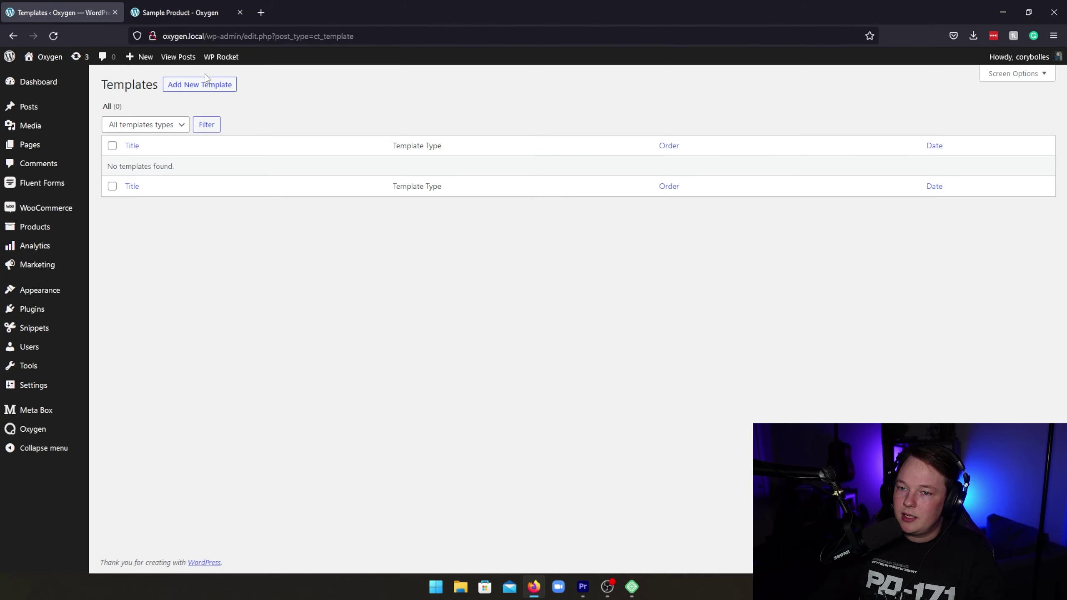
left_click(204, 85)
type("Single Product")
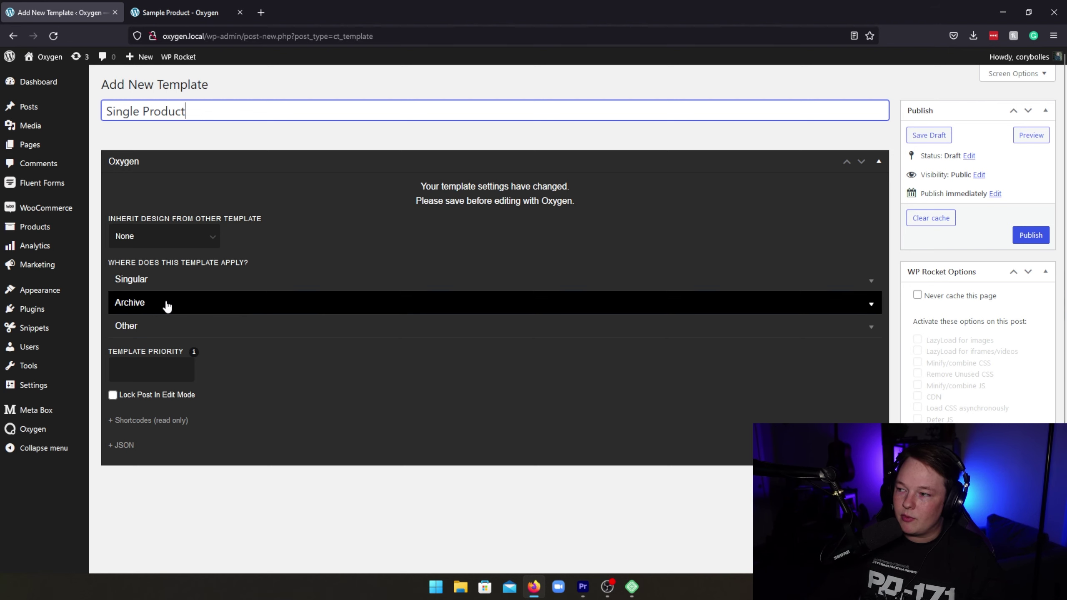
left_click(202, 280)
scroll(144, 294, "down", 5)
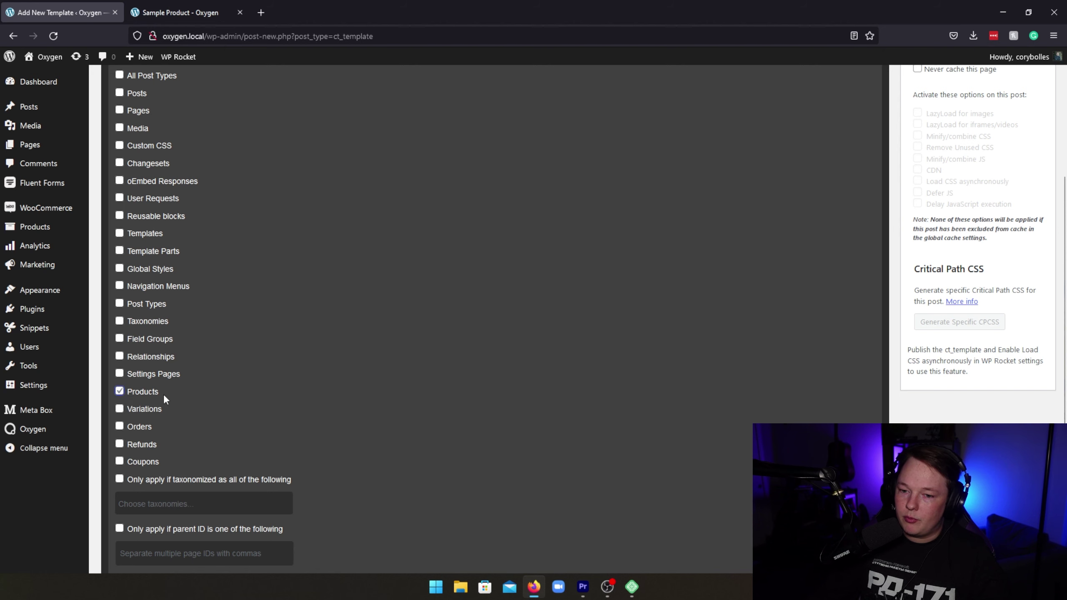
scroll(893, 347, "up", 5)
left_click(1030, 235)
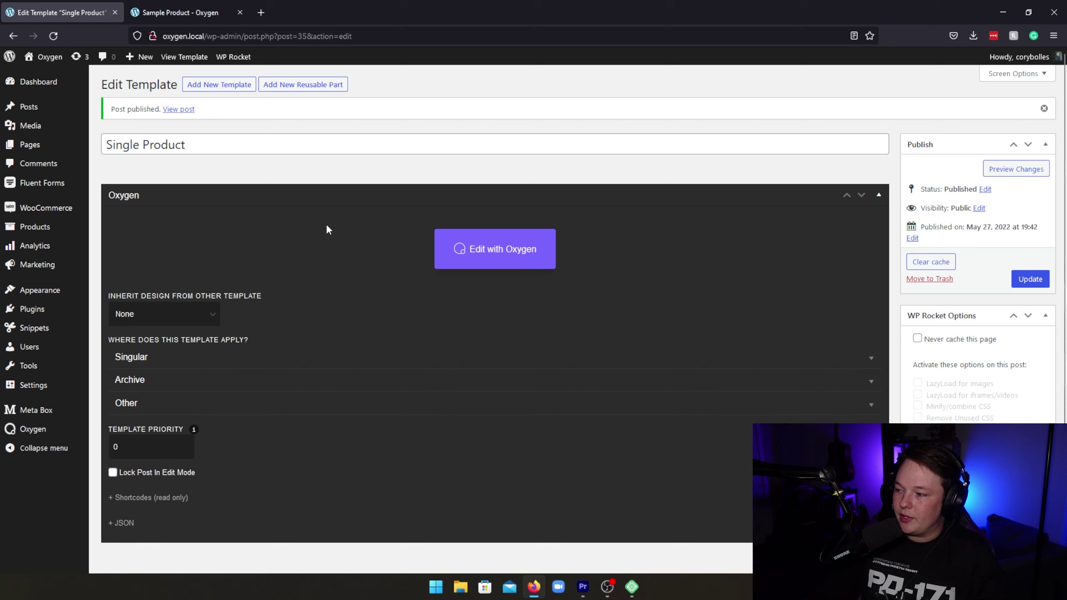
scroll(345, 310, "down", 3)
Launch the Single Product template in Oxygen's visual builder via Edit with Oxygen
left_click(483, 141)
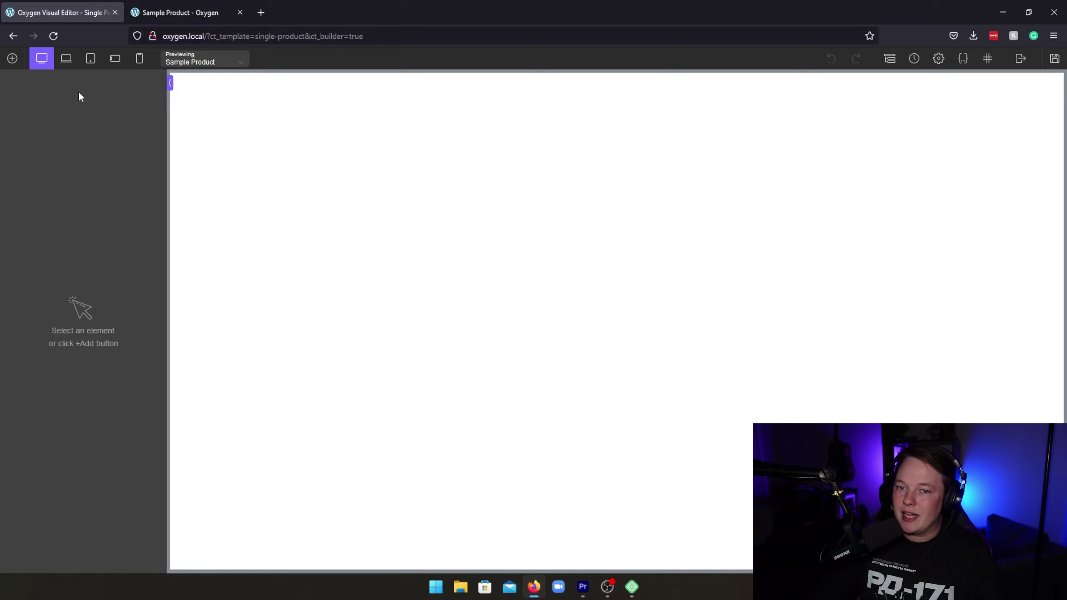
Add a Section to the empty template and give it a light grey background
left_click(12, 58)
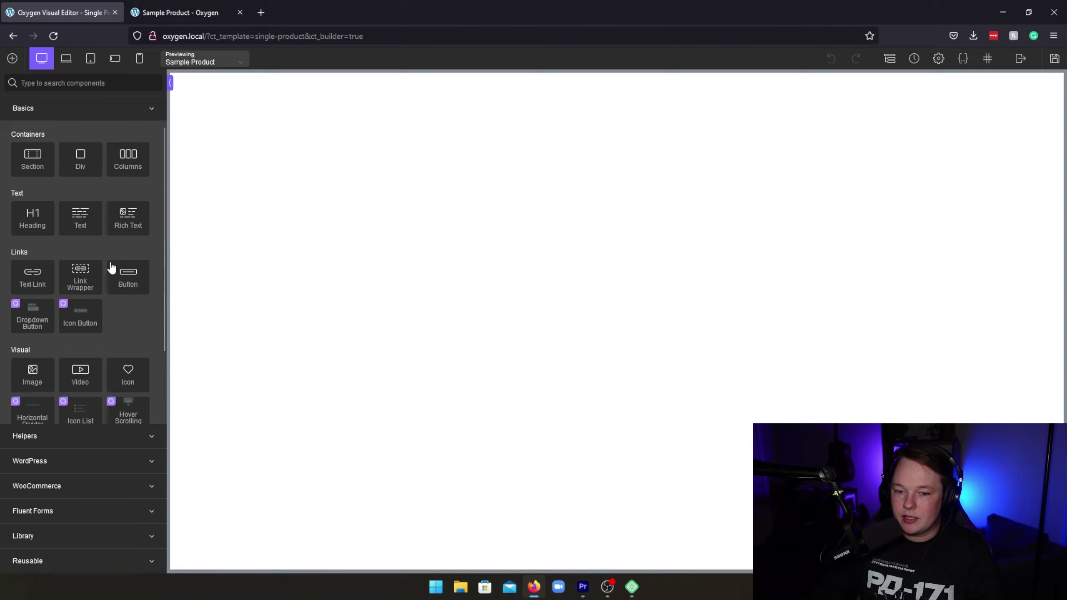
left_click(54, 485)
left_click(36, 105)
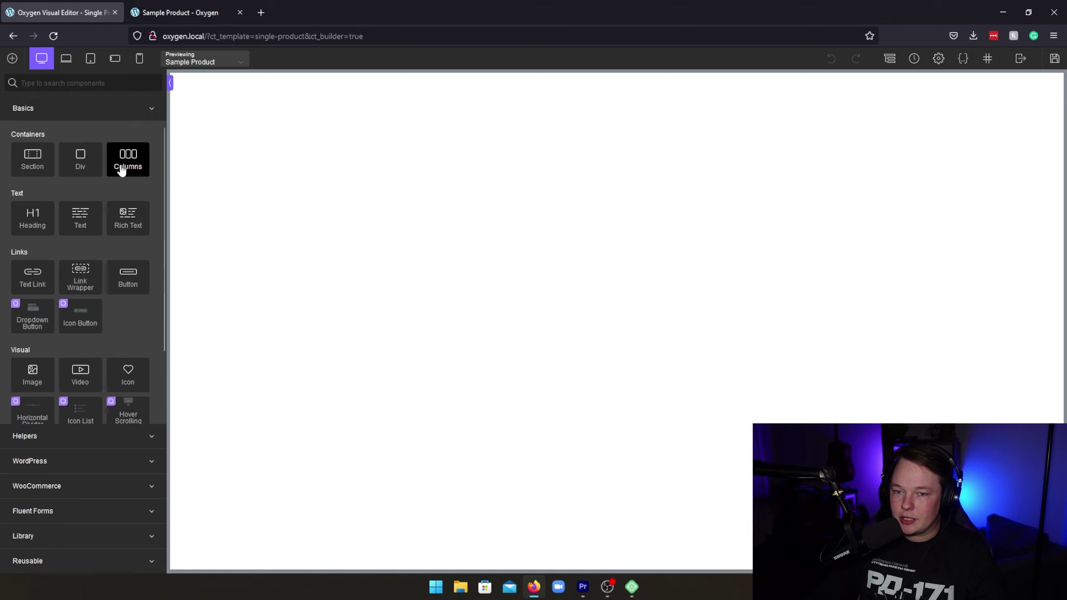
left_click(34, 162)
left_click(43, 221)
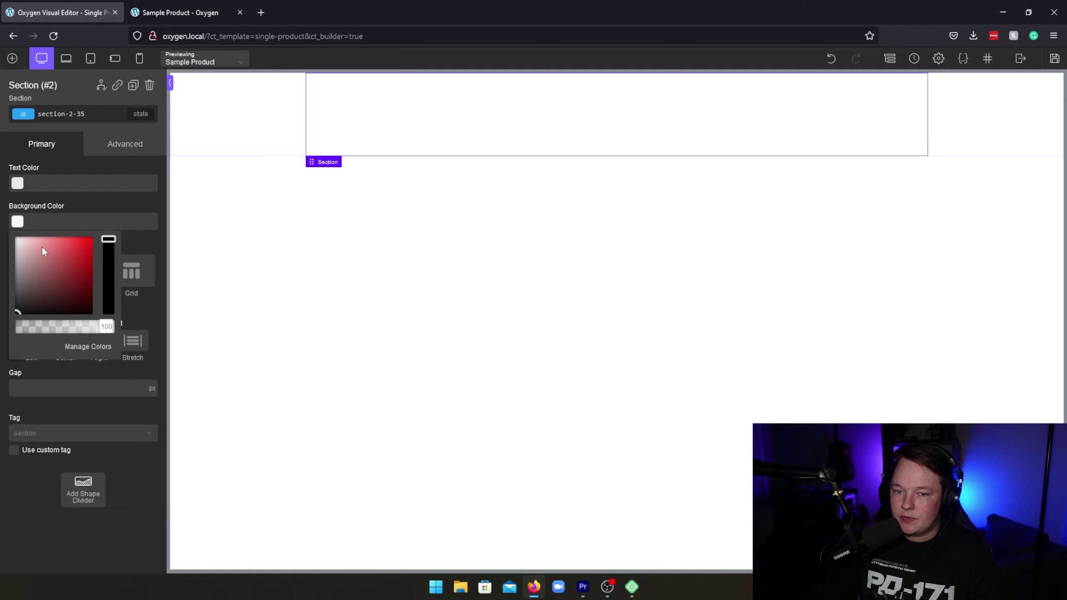
left_click(44, 251)
left_click(13, 58)
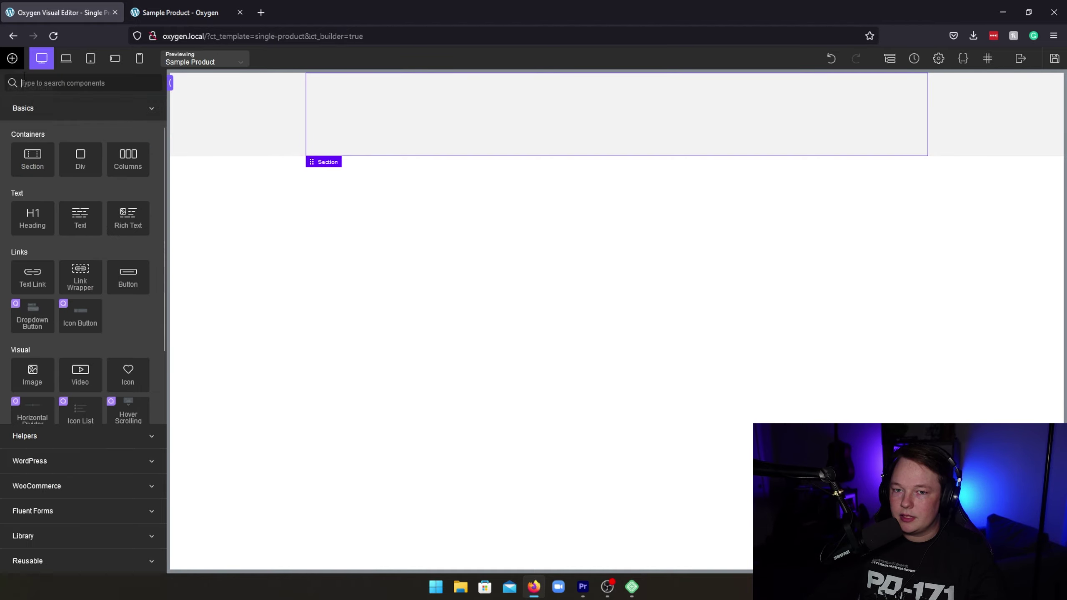
left_click(36, 486)
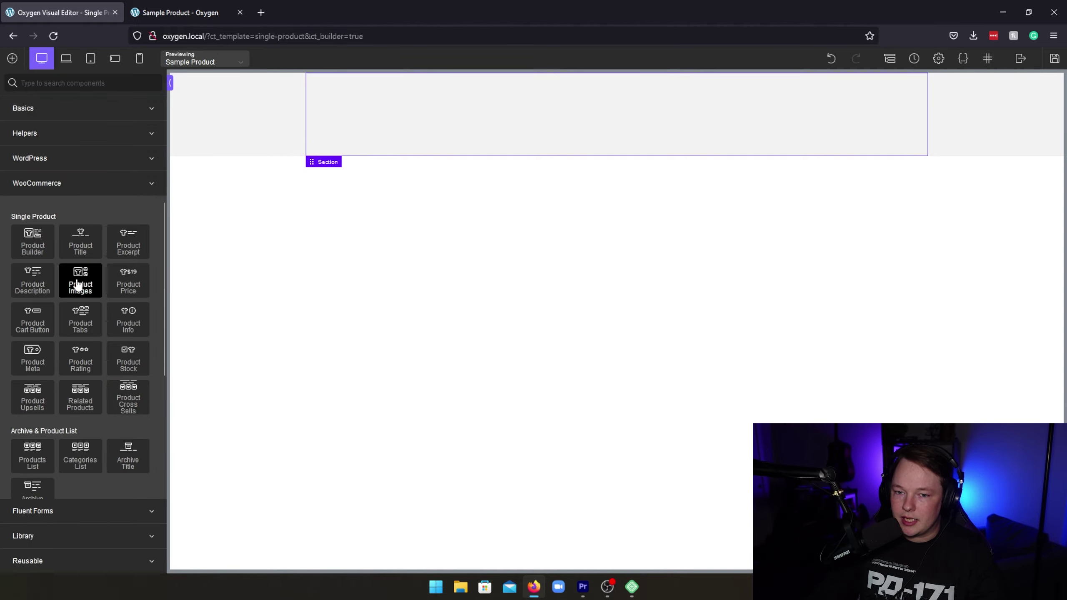
Insert a Product Builder into the grey section and add a Product Title element to it
left_click(32, 241)
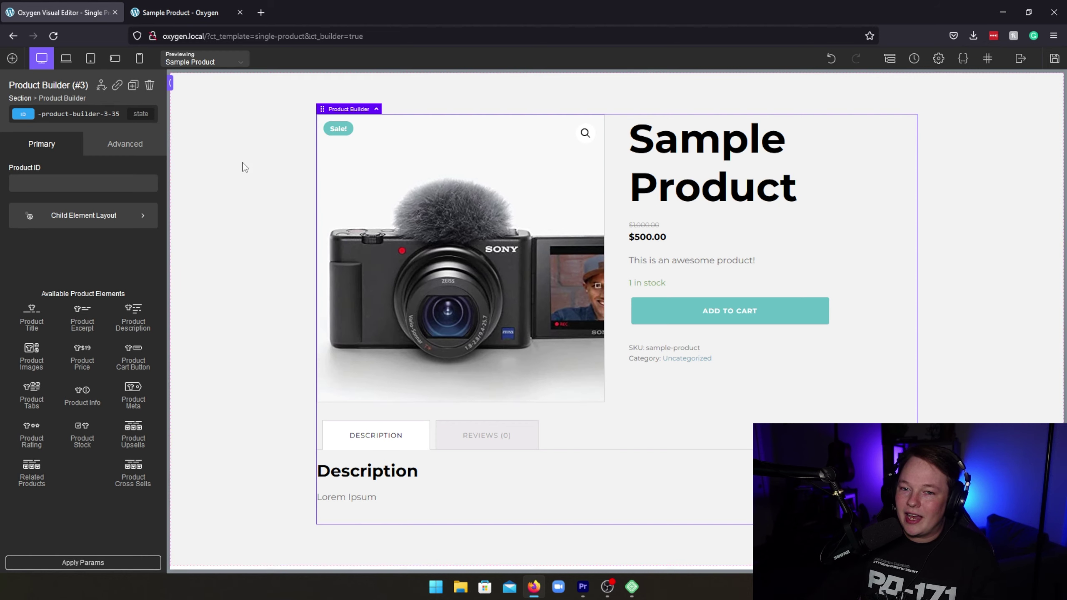
left_click(117, 146)
left_click(67, 147)
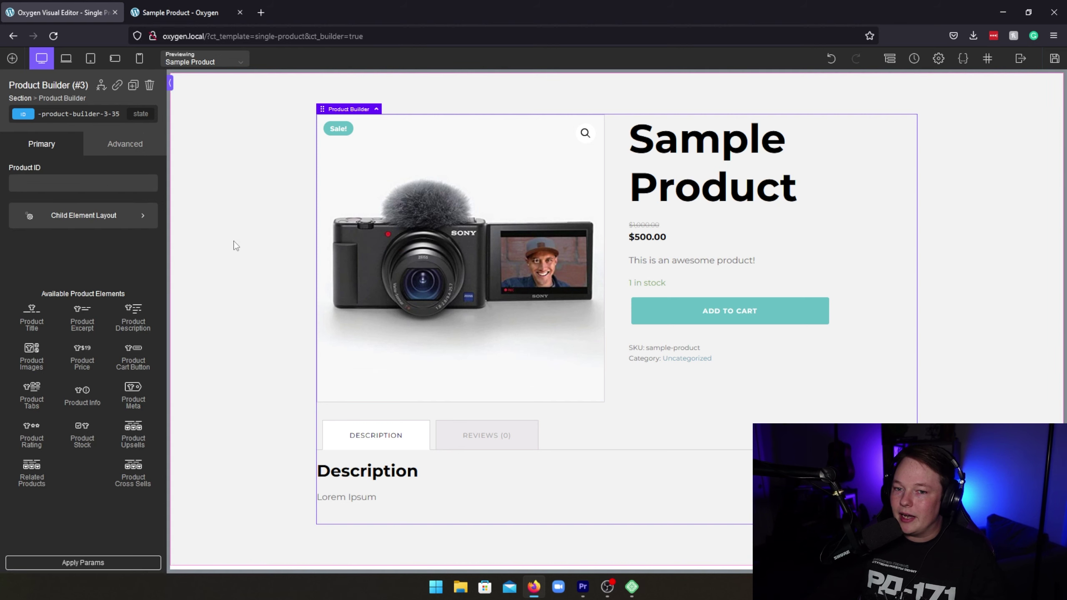
left_click(120, 216)
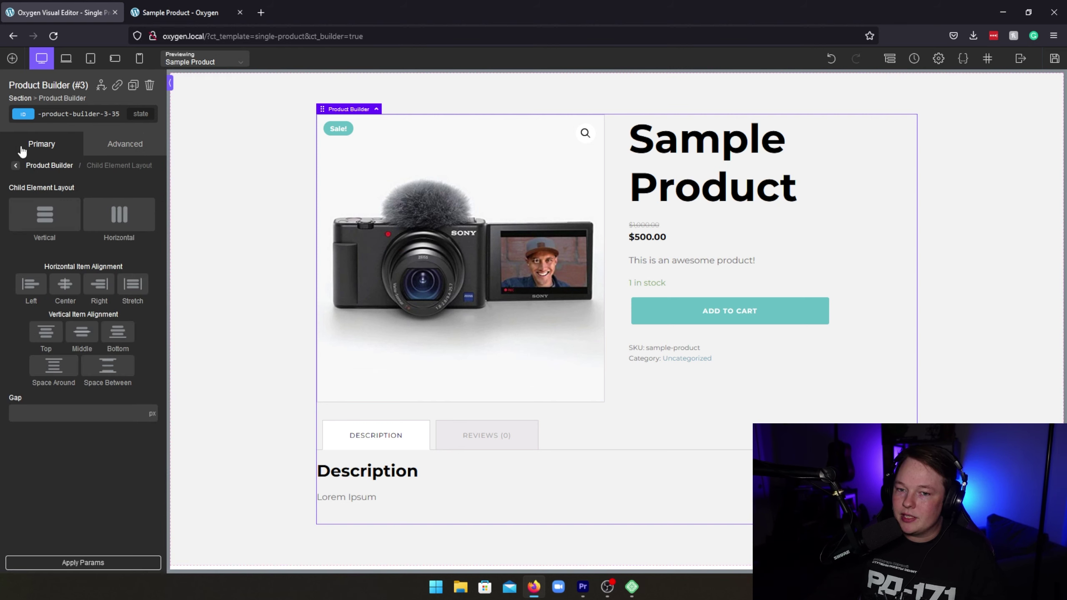
left_click(15, 166)
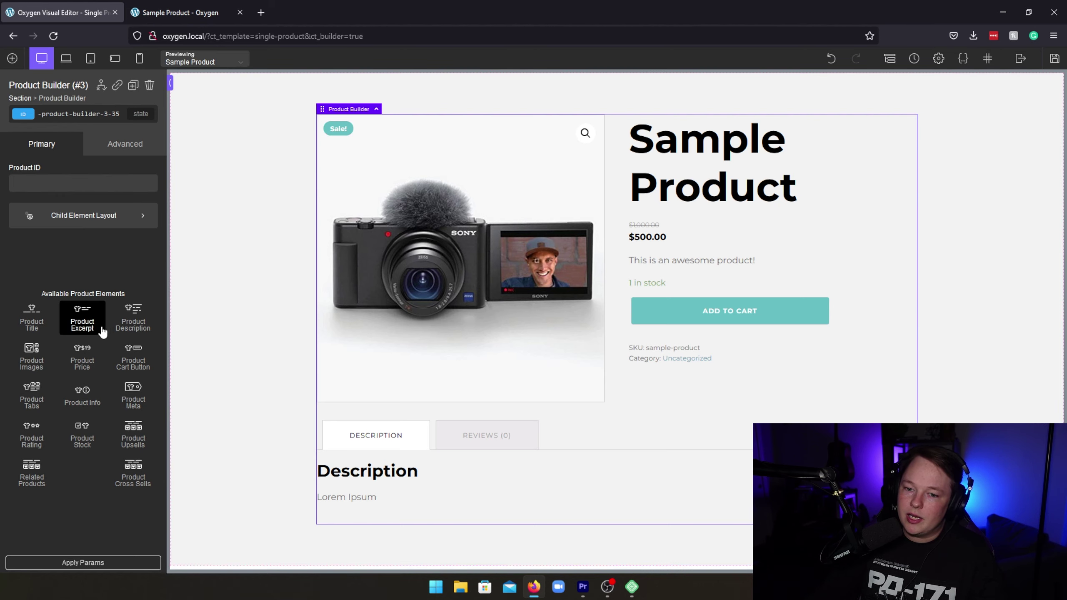
left_click(31, 317)
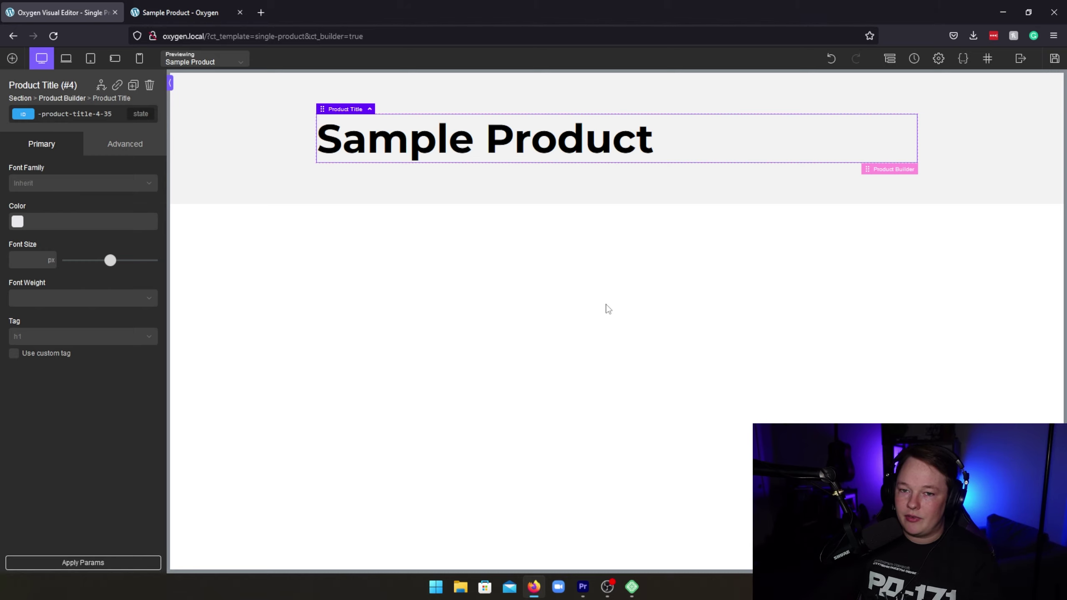
Select the Product Builder in the Structure panel
left_click(890, 59)
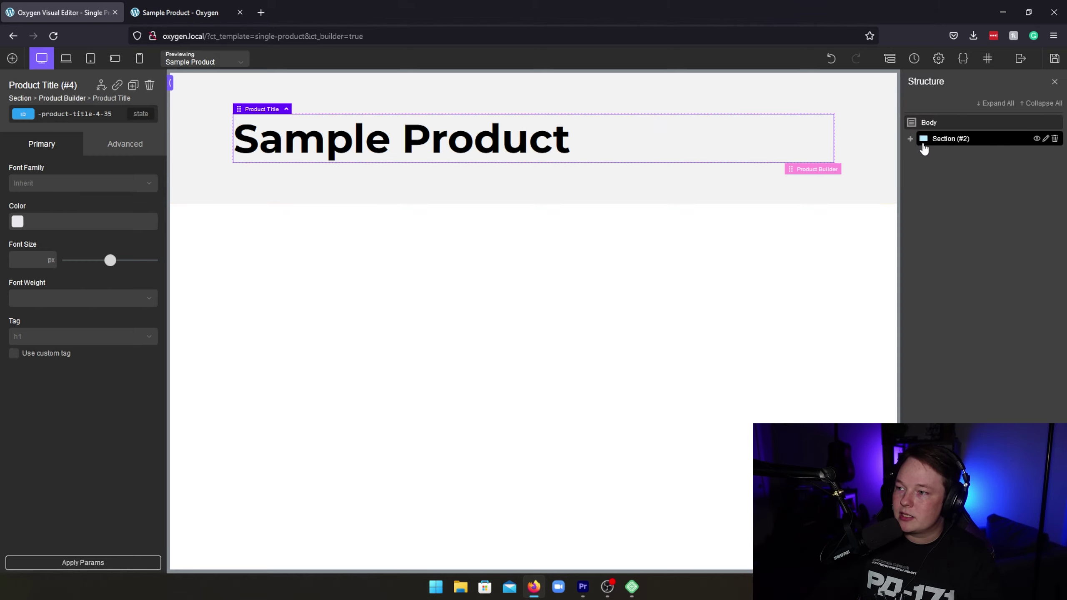
left_click(910, 138)
left_click(941, 160)
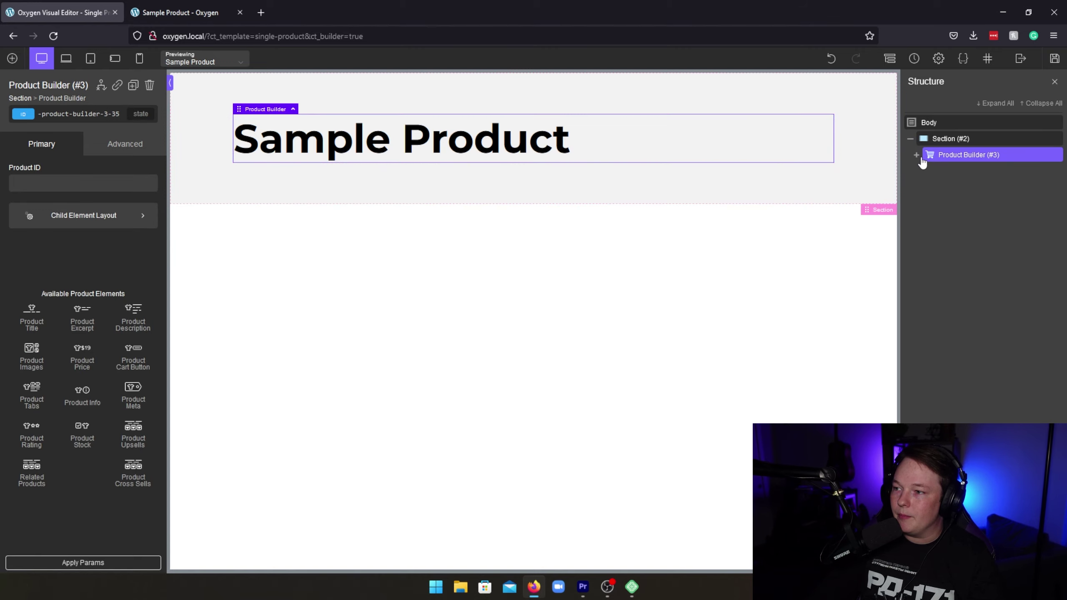
left_click(916, 155)
left_click(970, 170)
left_click(966, 155)
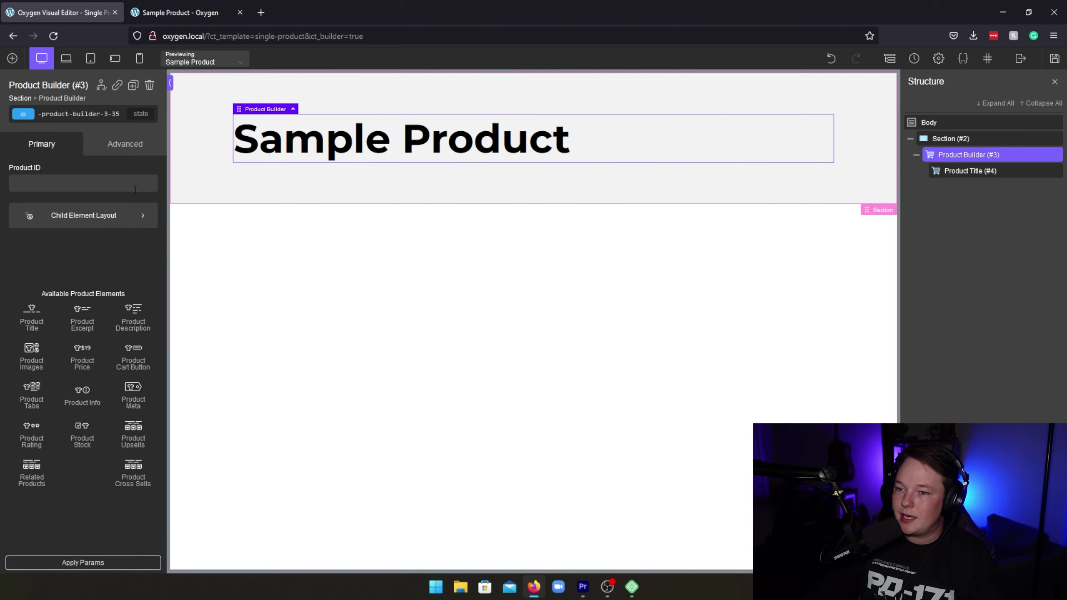
Add a Div below the product title with a 2-column grid layout
left_click(12, 58)
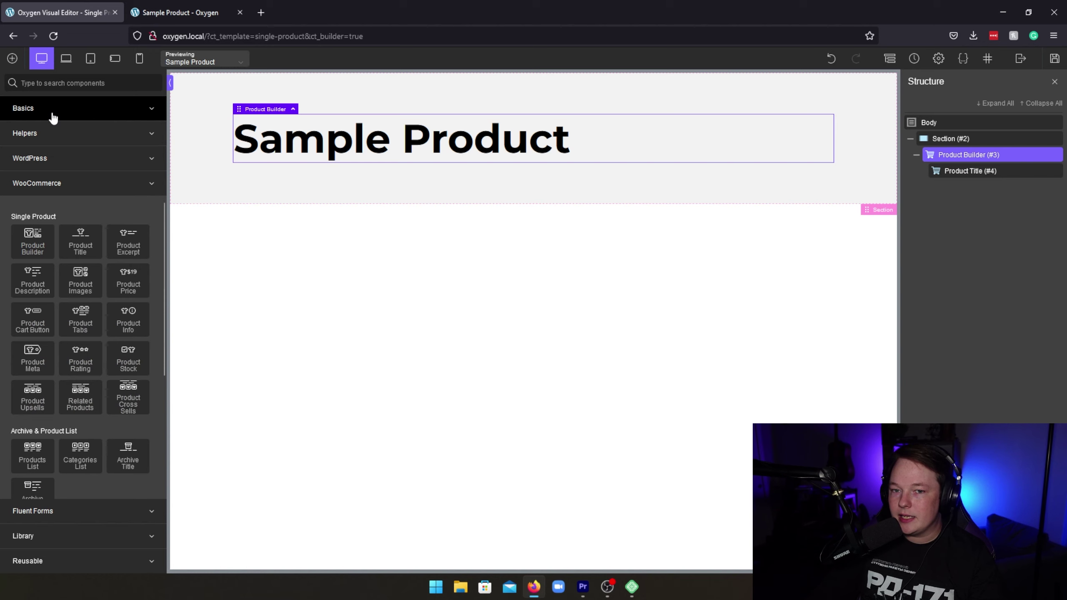
left_click(105, 108)
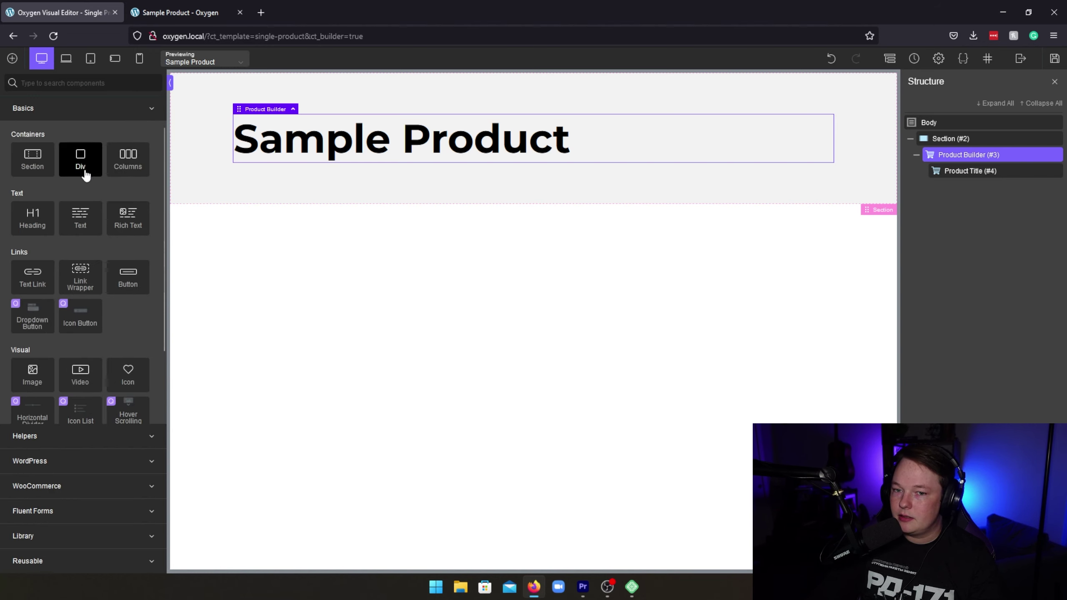
left_click(80, 160)
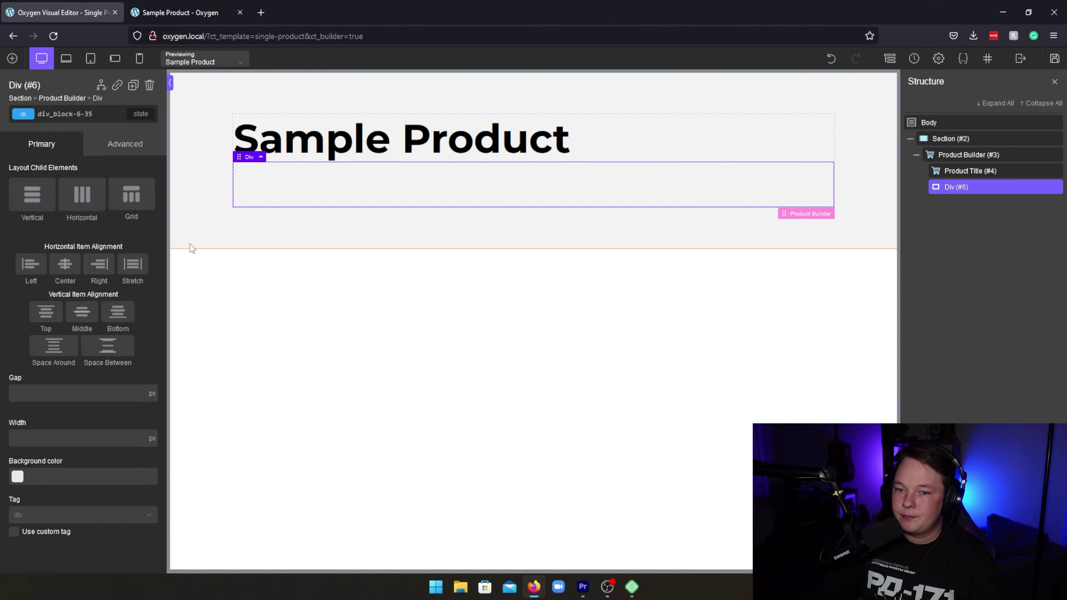
left_click(131, 206)
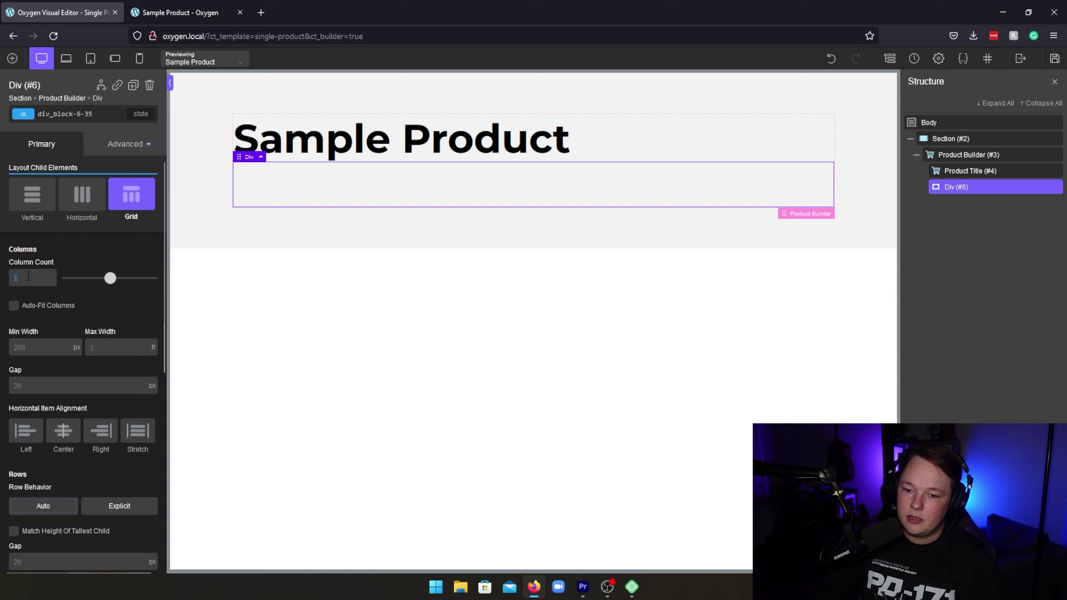
type("2")
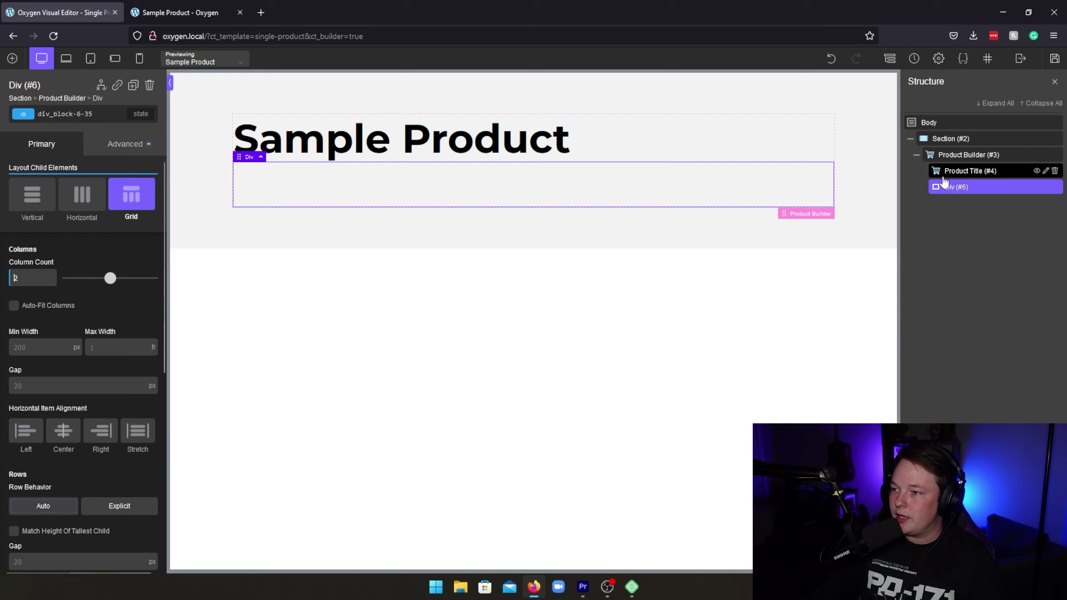
left_click(12, 58)
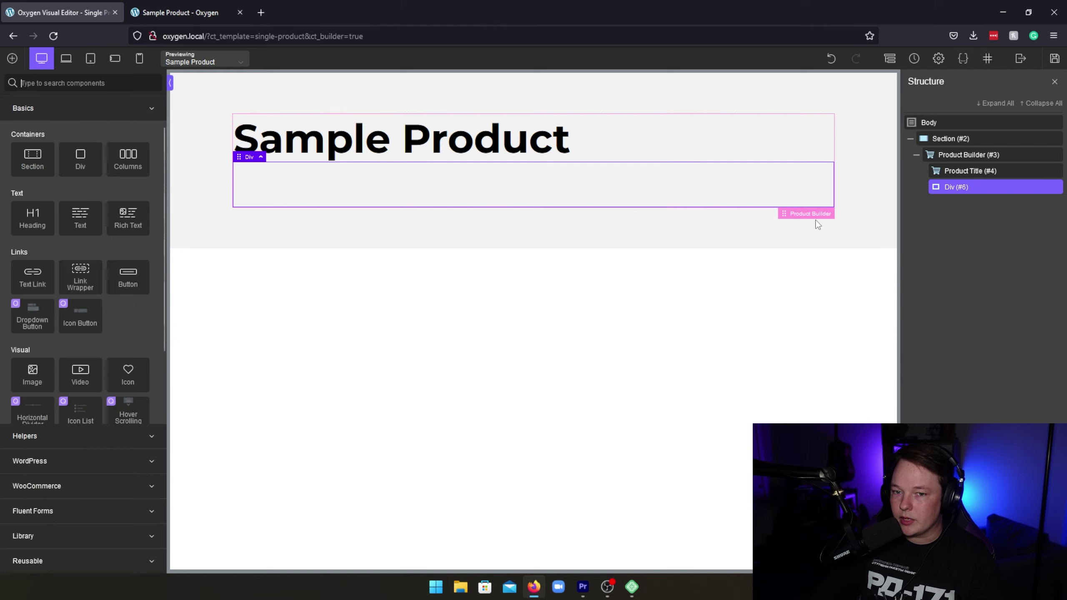
left_click(85, 480)
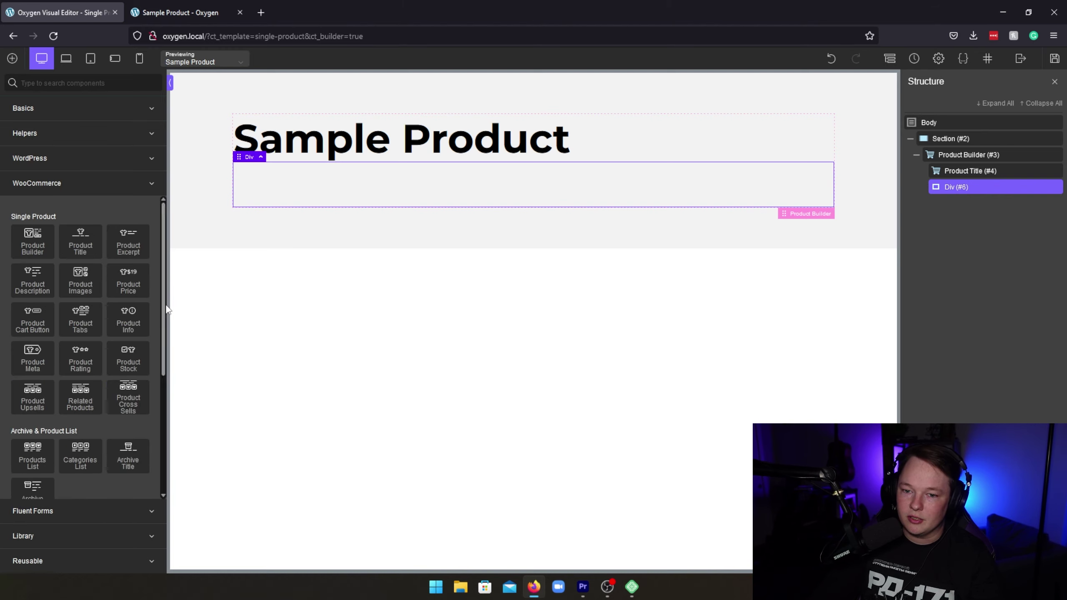
Place Product Images in the grid Div and add an empty Div beside them
left_click(81, 281)
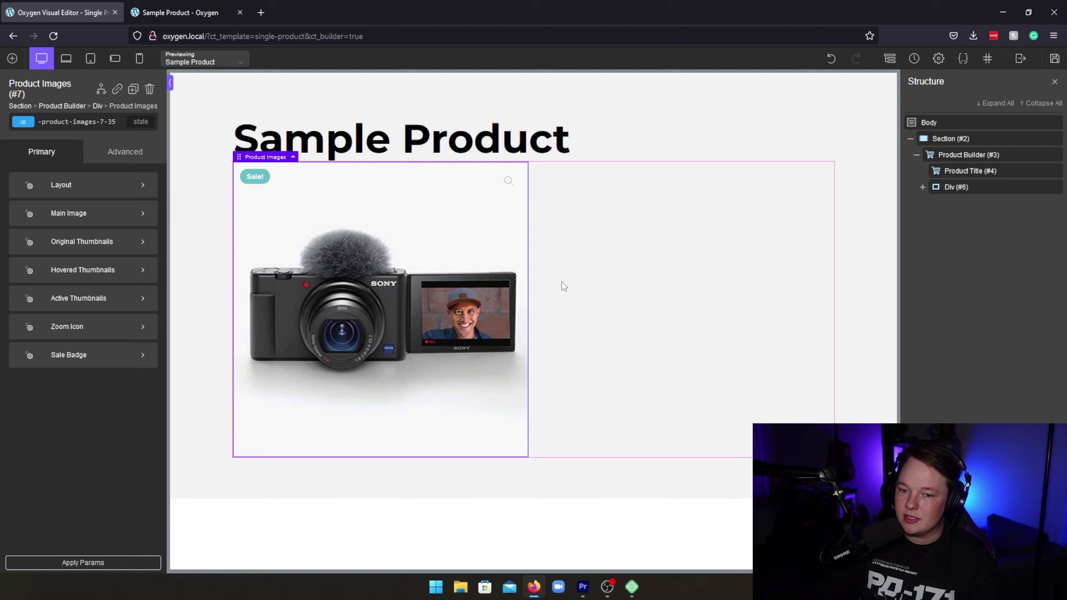
left_click(923, 188)
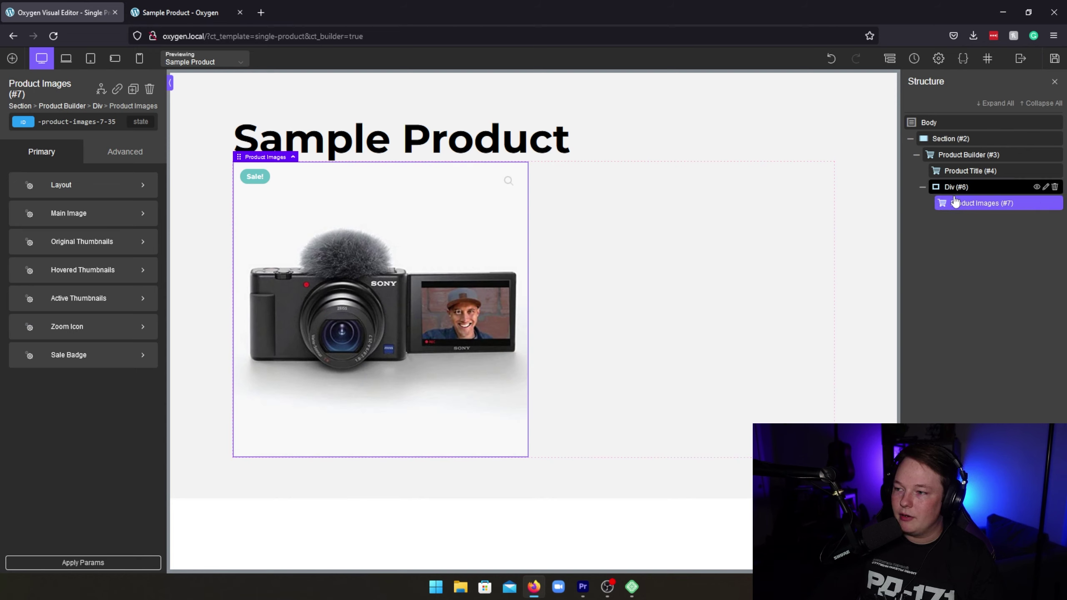
left_click(13, 58)
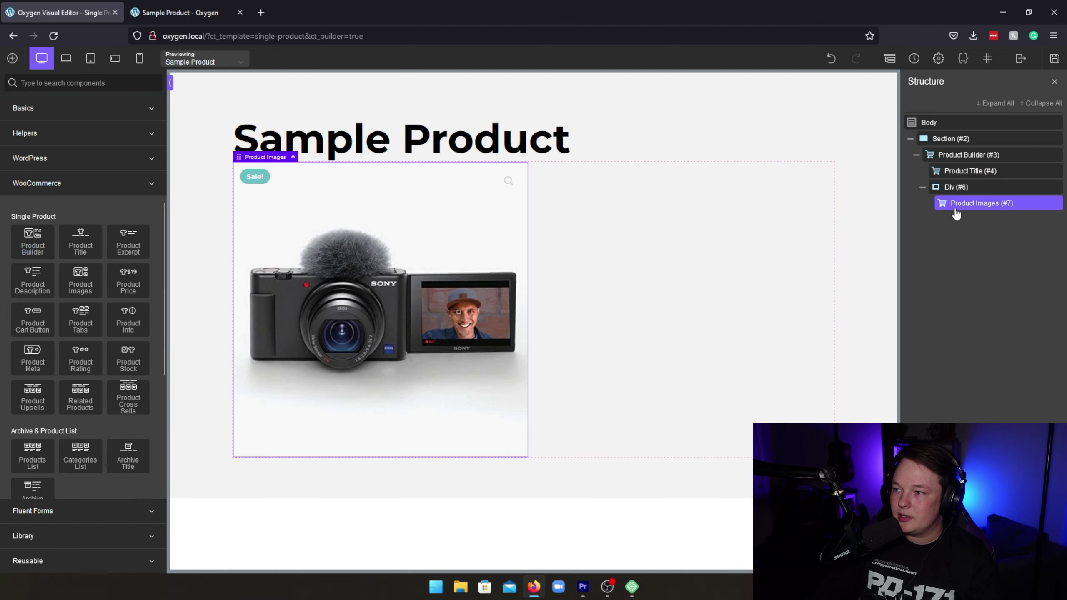
left_click(29, 119)
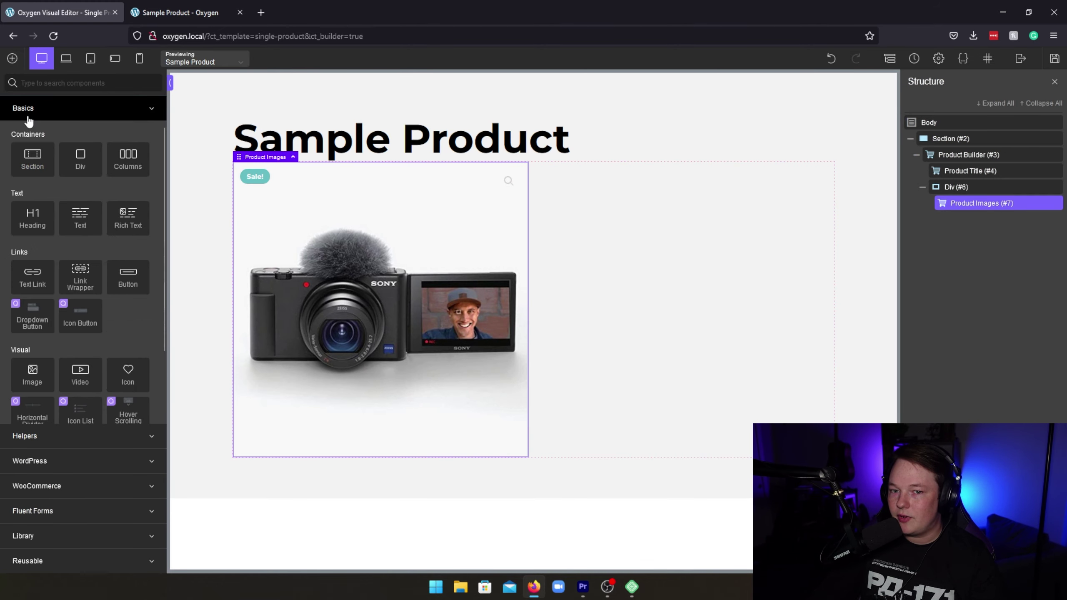
left_click(81, 158)
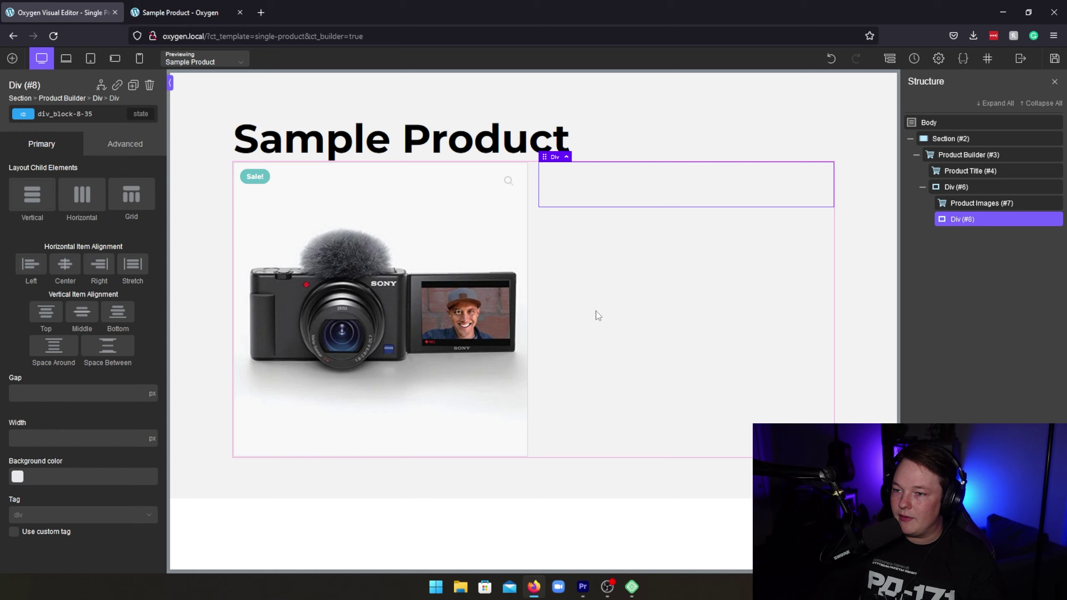
left_click(12, 59)
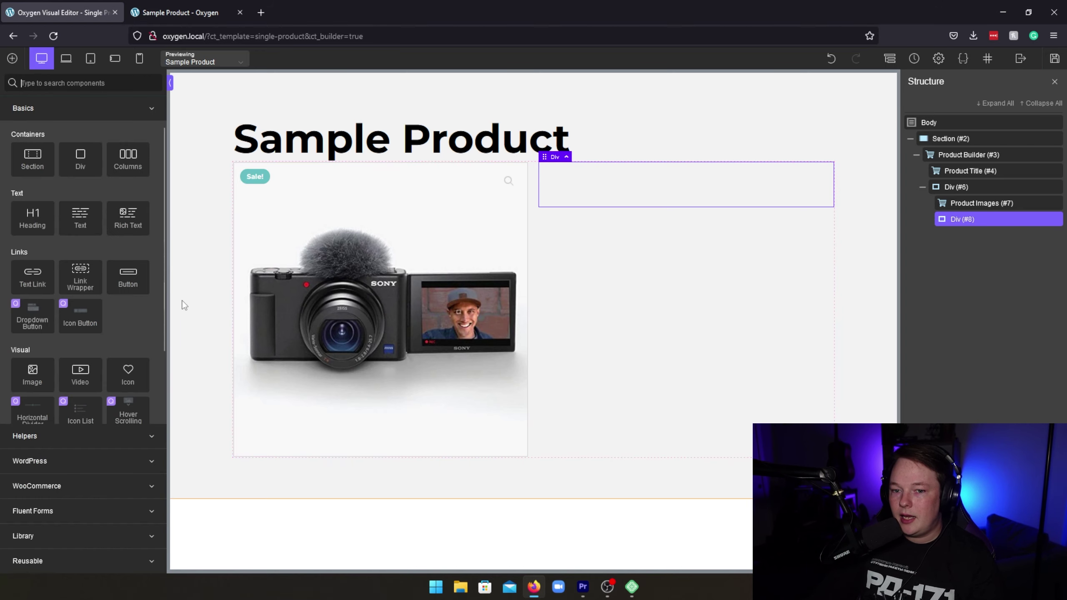
left_click(62, 496)
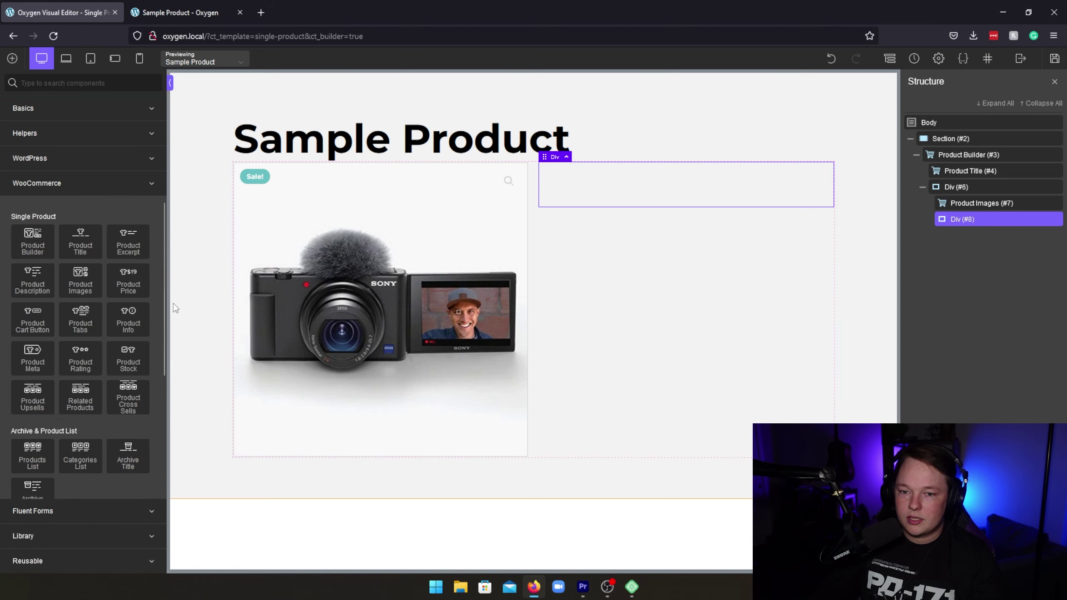
Add the Product Price ($500.00) to the new column, discarding an unwanted Product Info block
scroll(160, 299, "down", 3)
scroll(160, 300, "up", 3)
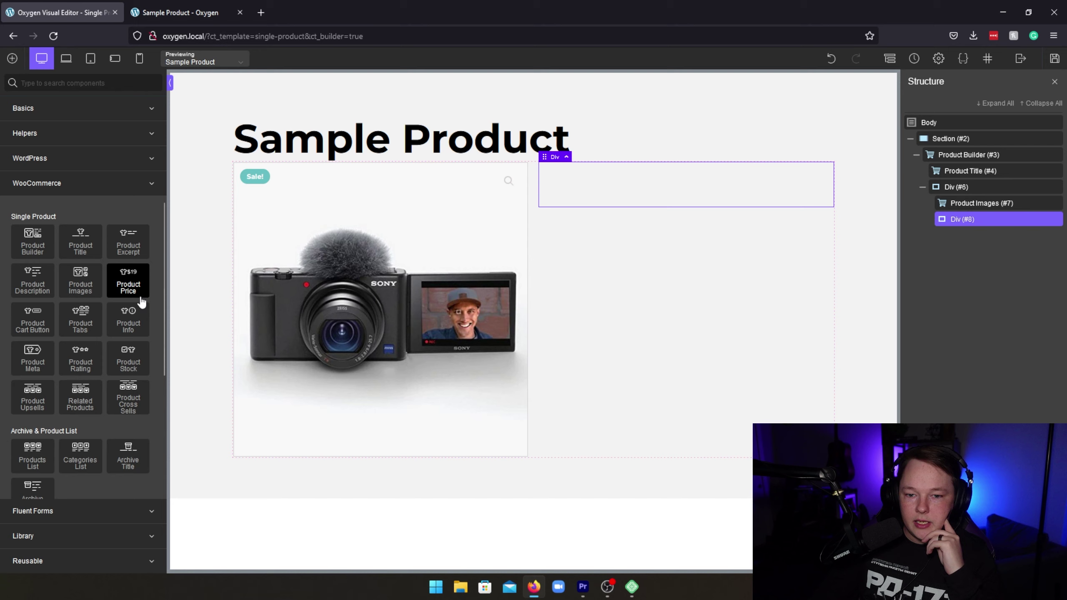
left_click(142, 302)
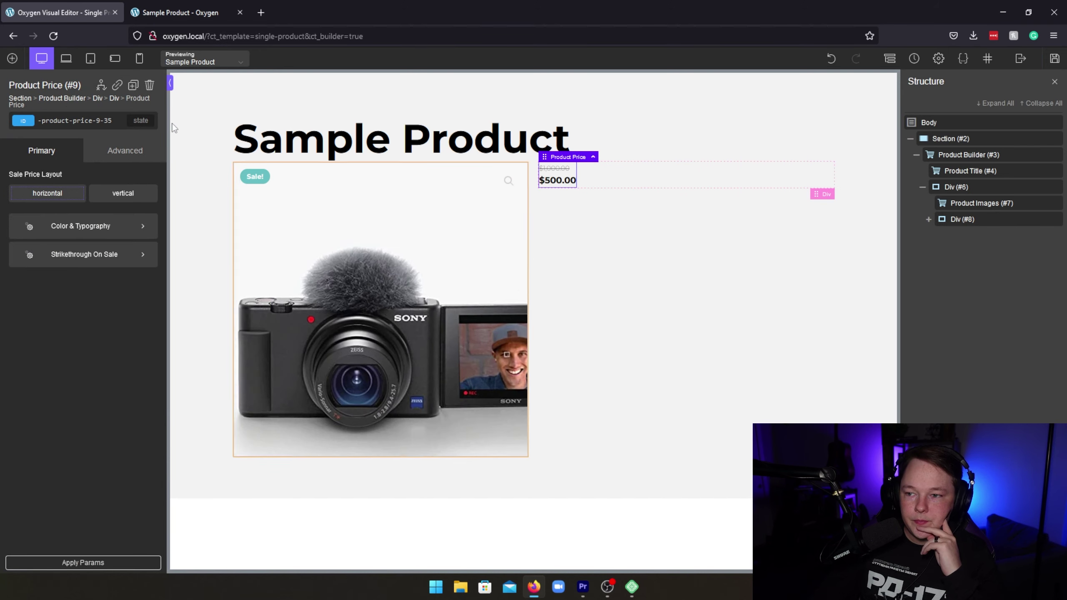
left_click(12, 57)
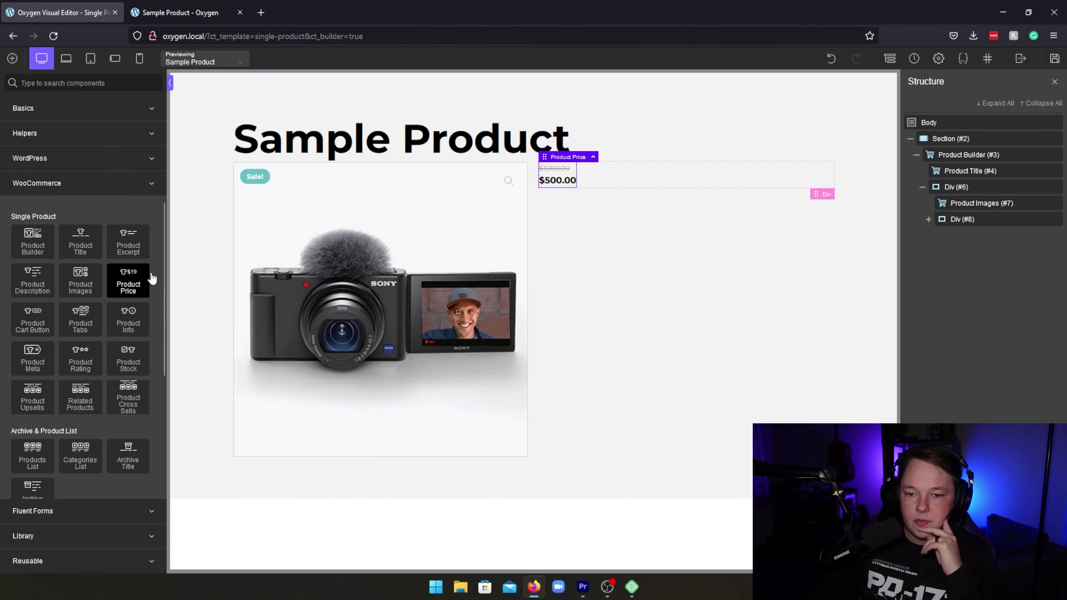
left_click(147, 311)
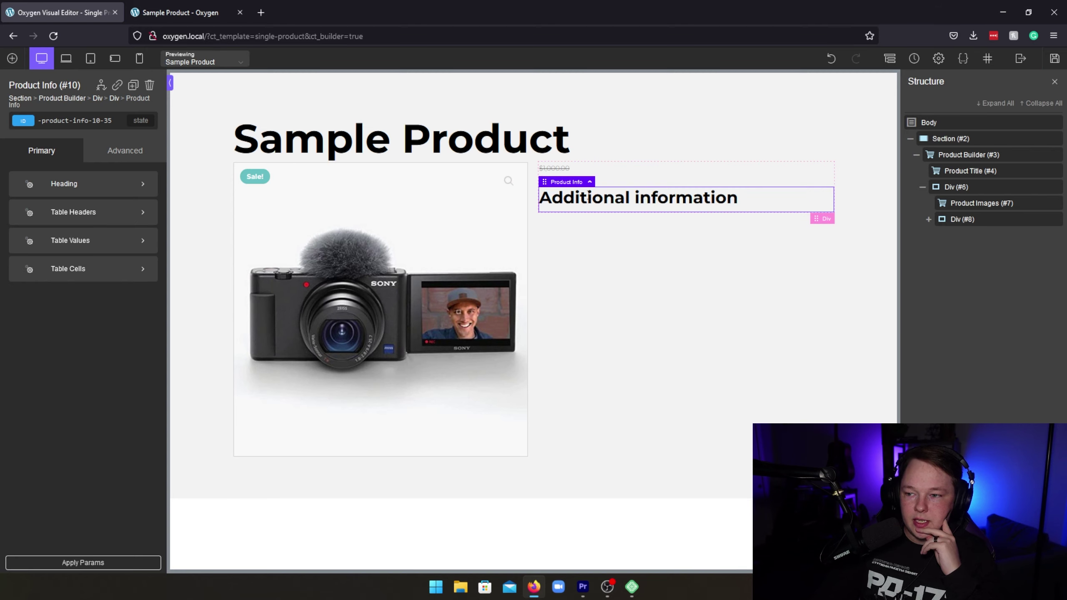
left_click(149, 85)
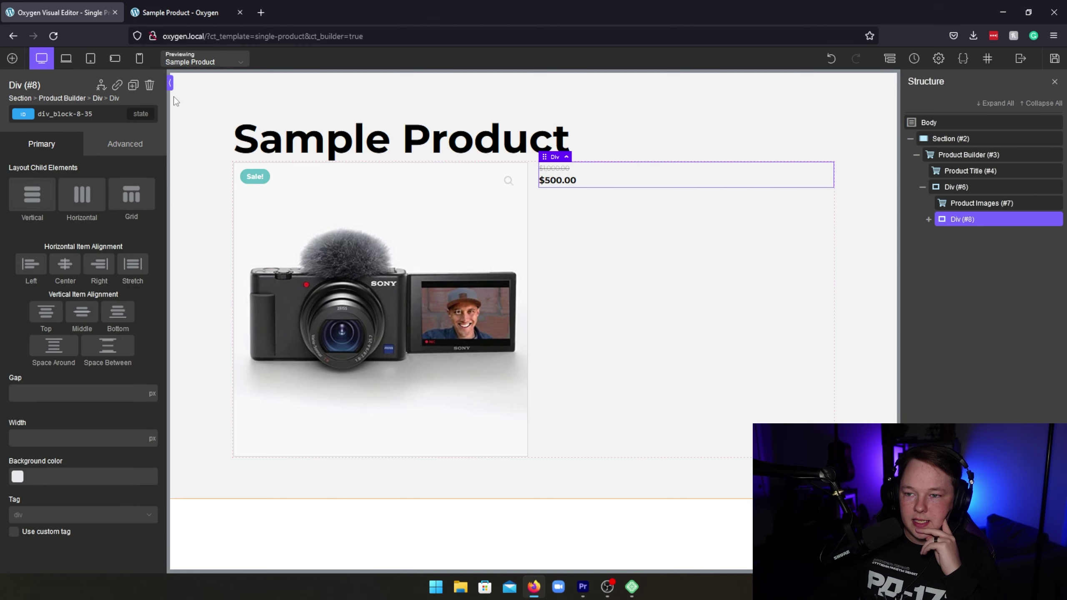
Add the Product Stock status and the Product Excerpt under the price
left_click(12, 58)
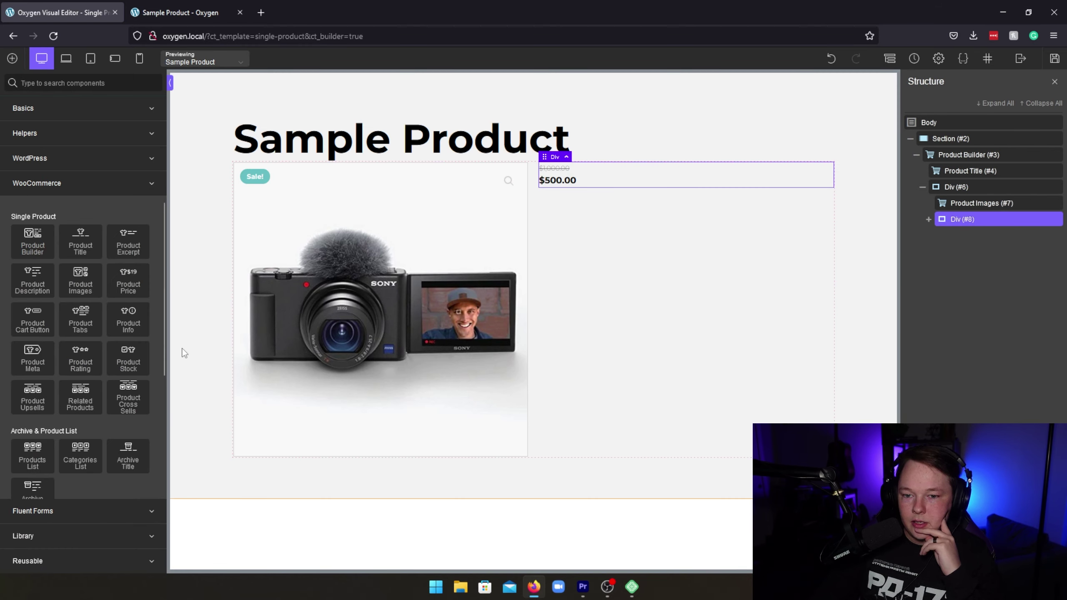
left_click(143, 357)
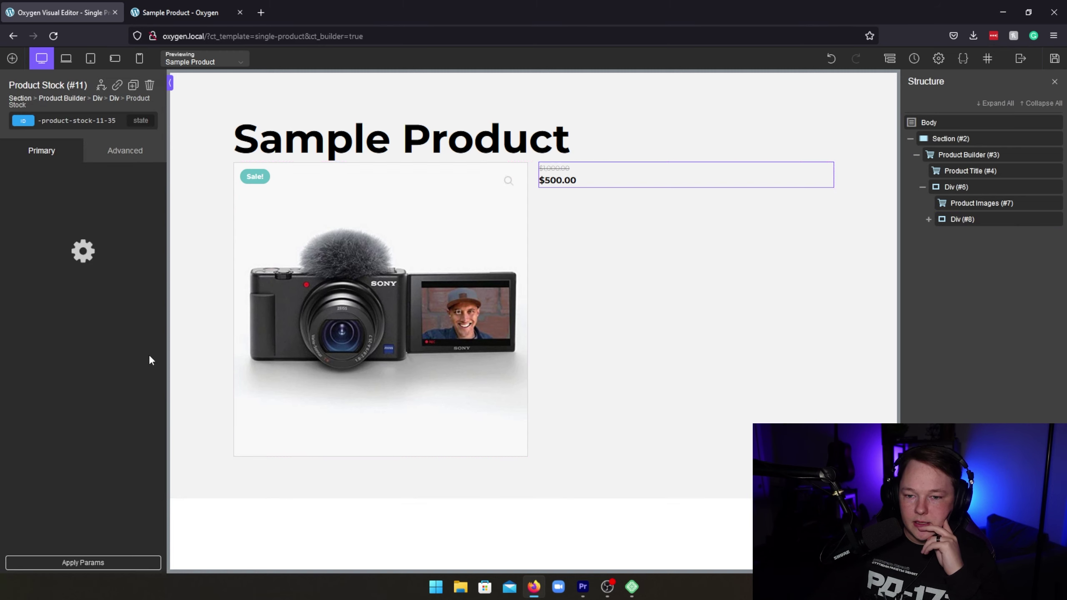
left_click(12, 58)
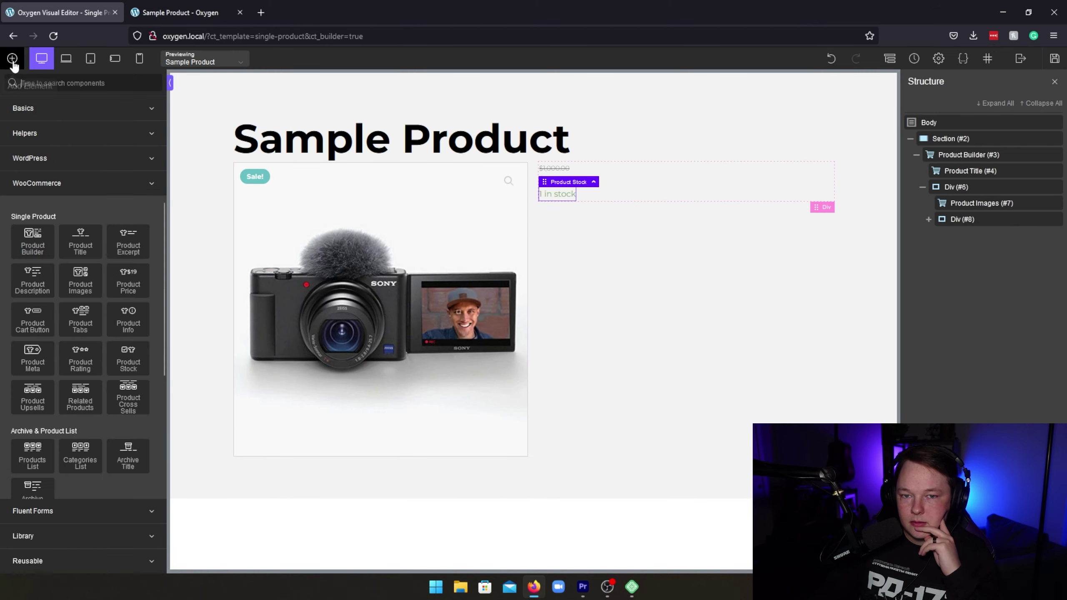
left_click(124, 234)
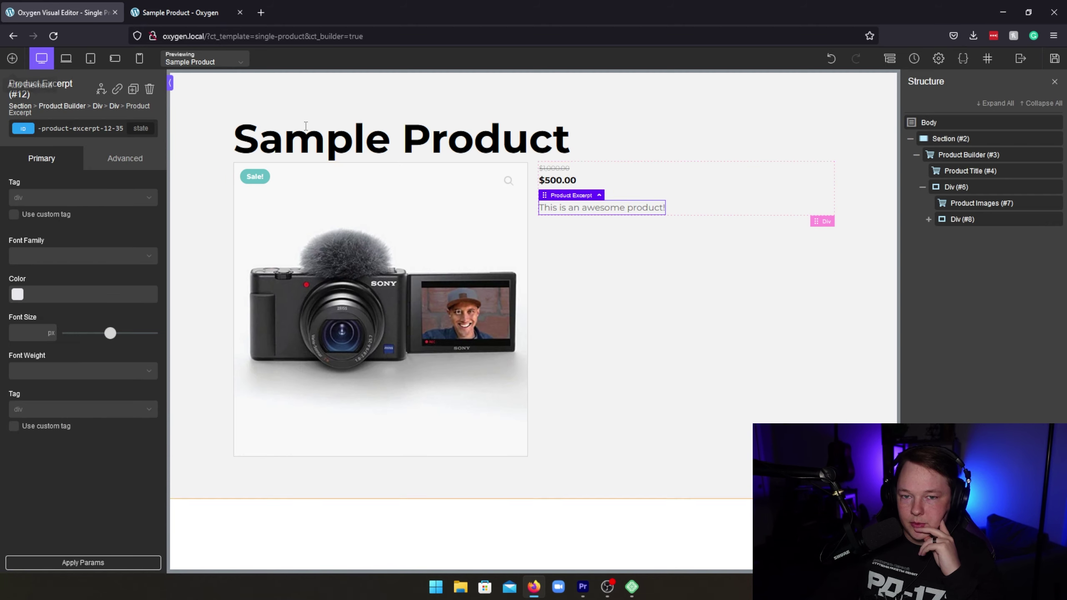
Move the Sample Product title into Div (#8), above the price
left_click(339, 138)
left_click_drag(339, 139, 567, 162)
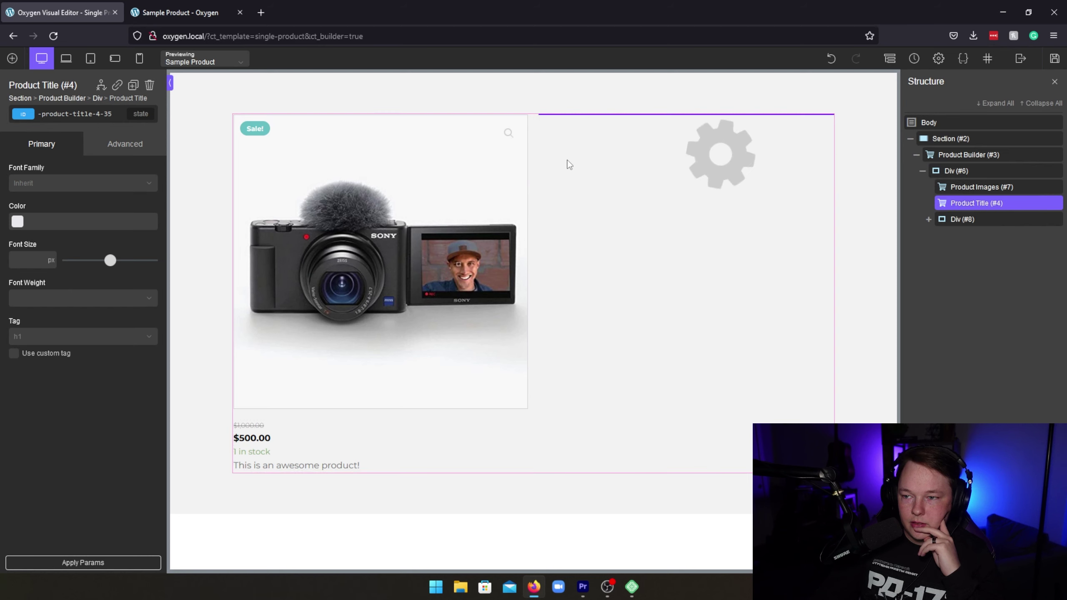
left_click(929, 219)
mouse_move(957, 208)
left_mouse_down()
mouse_move(984, 229)
mouse_move(968, 222)
left_mouse_up()
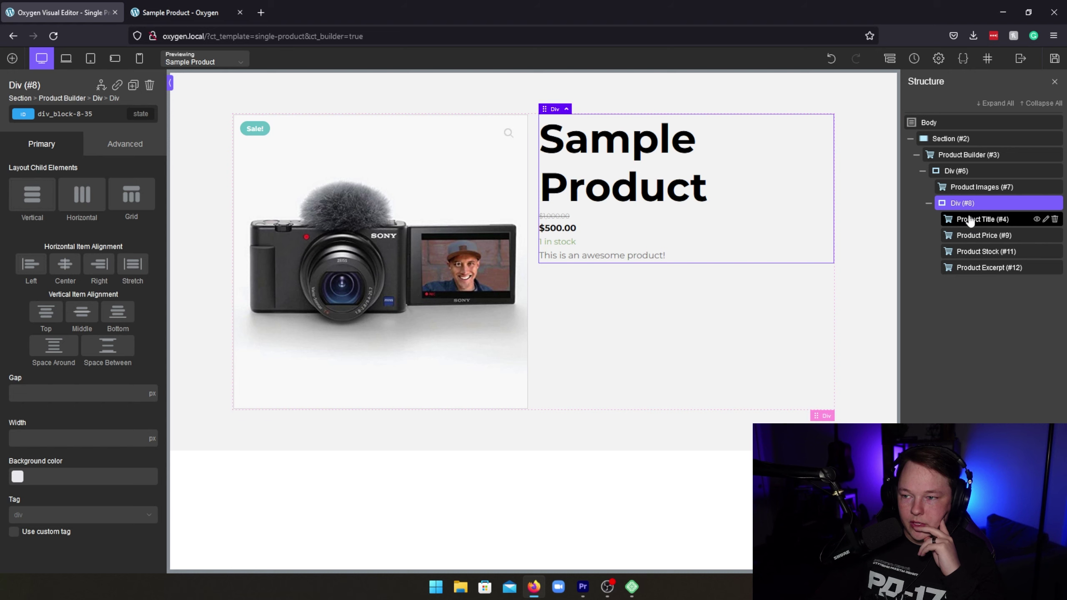
Keep the title as h1 and switch its font size unit to rem
left_click(966, 221)
left_click(101, 345)
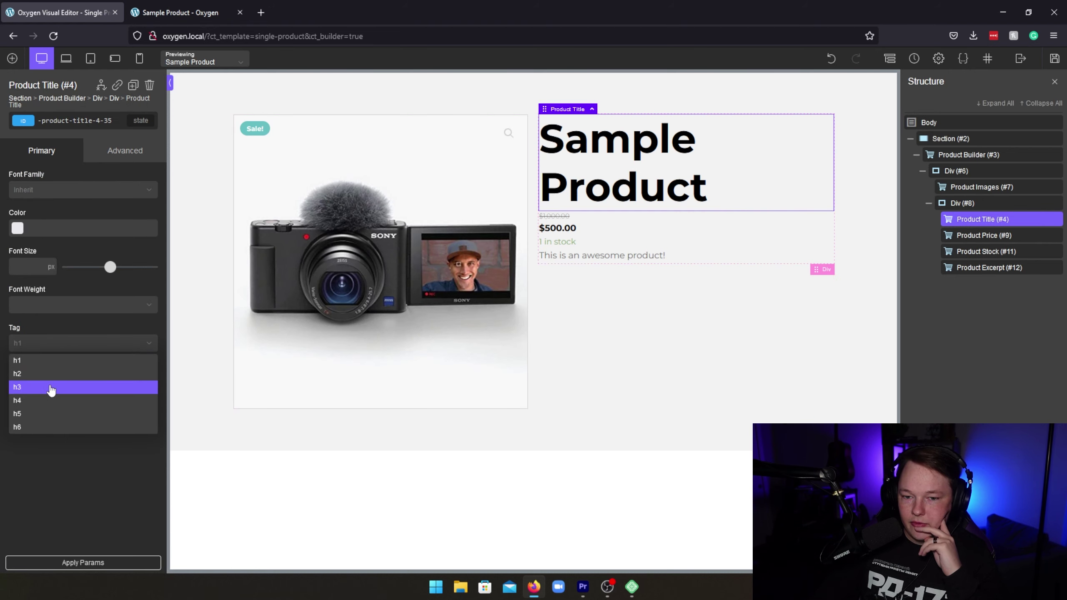
left_click(66, 466)
left_click(51, 272)
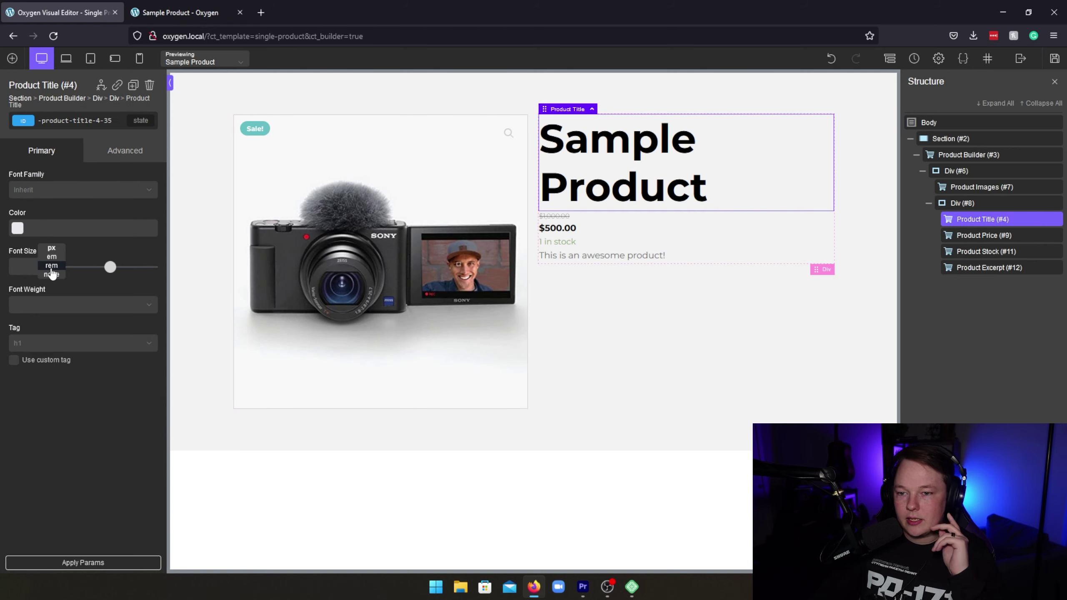
left_click(52, 265)
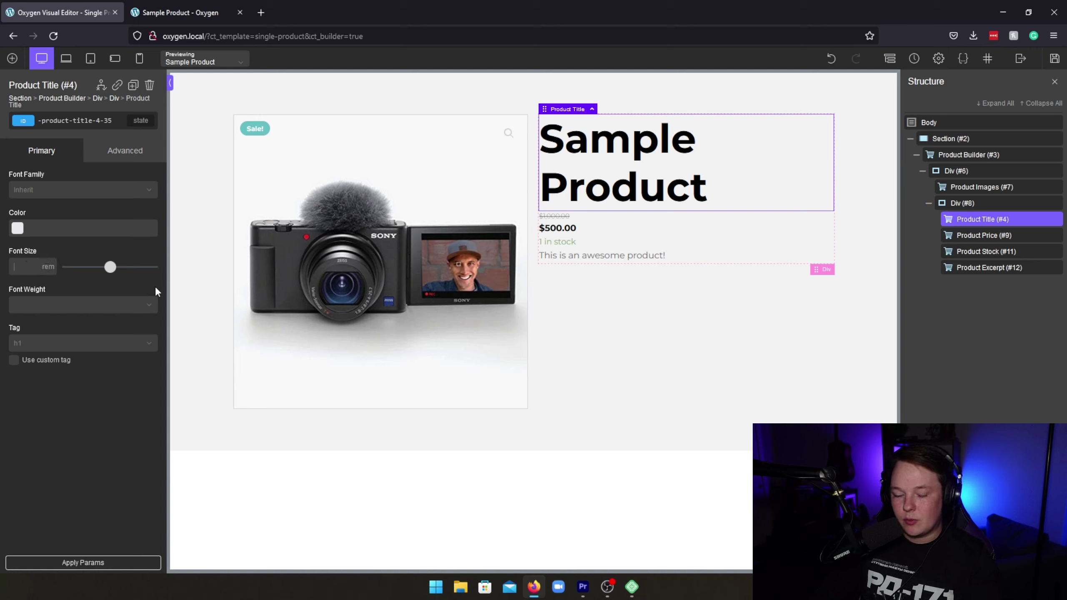
Set the title's font size to 2.5 rem after trying 2 and 3
type("2")
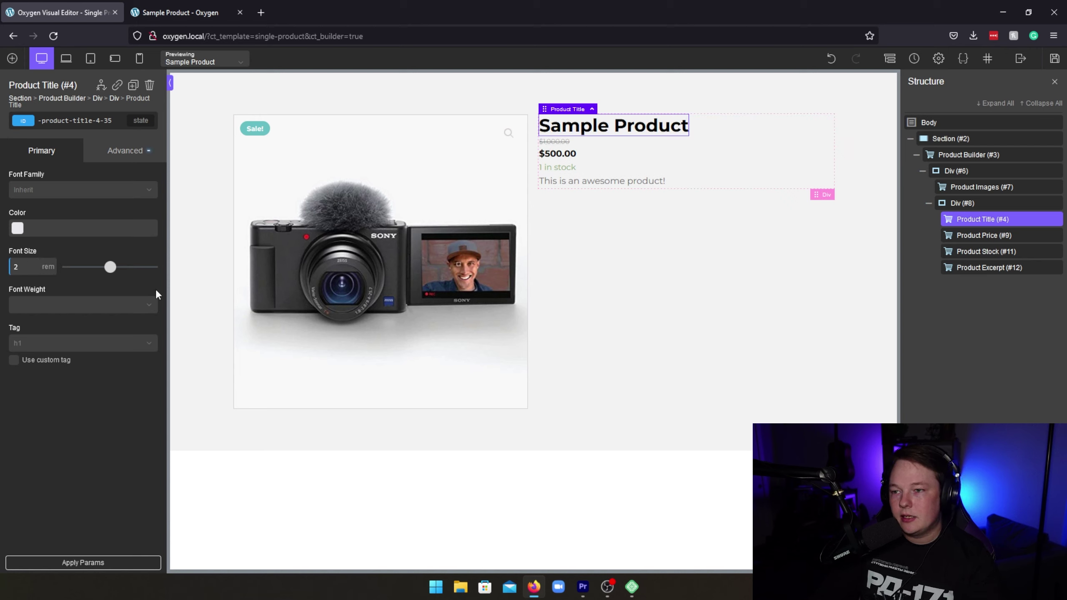
key("BackSpace")
type("3")
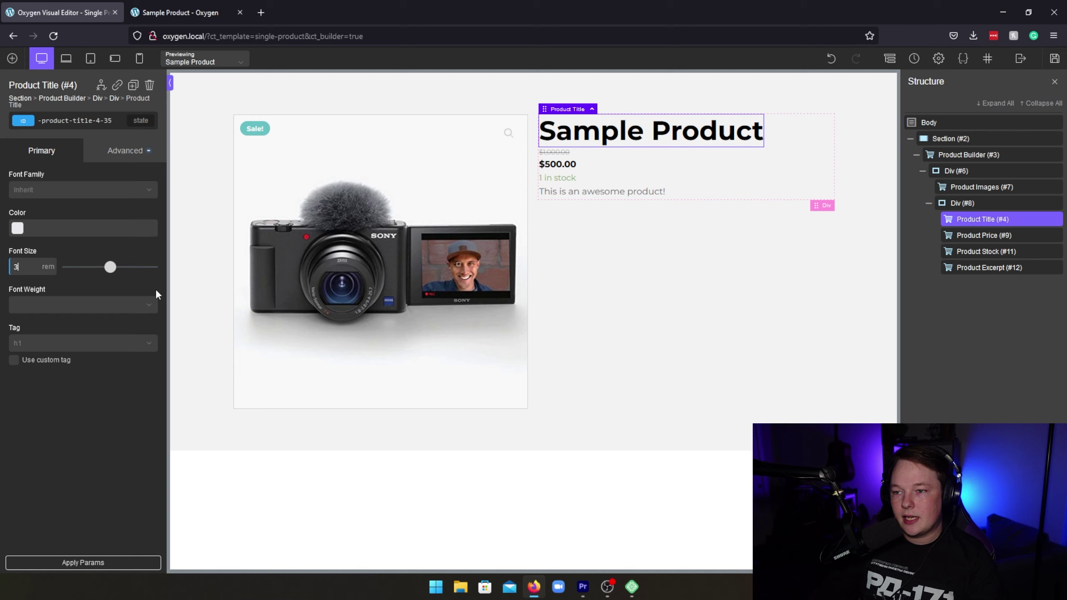
key("BackSpace")
type("2.5")
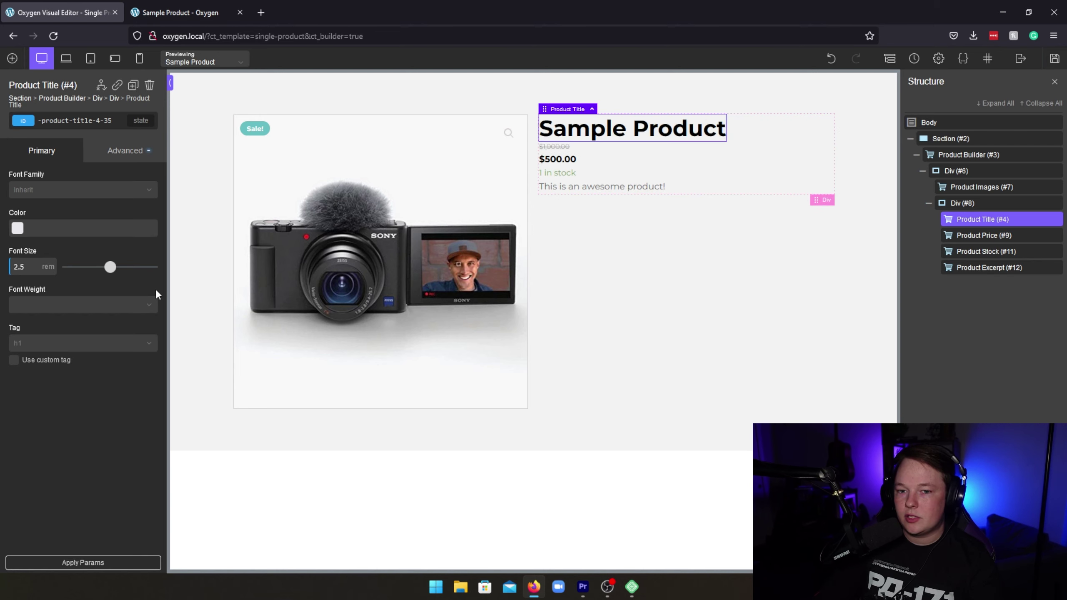
Give the product title a 0.5em bottom margin
left_click(125, 152)
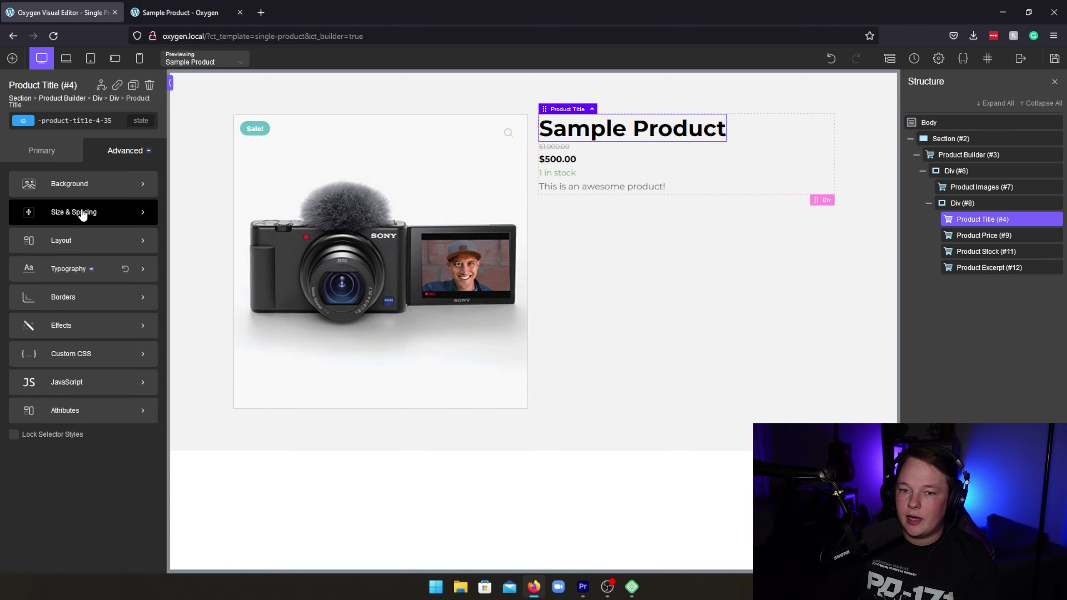
left_click(84, 212)
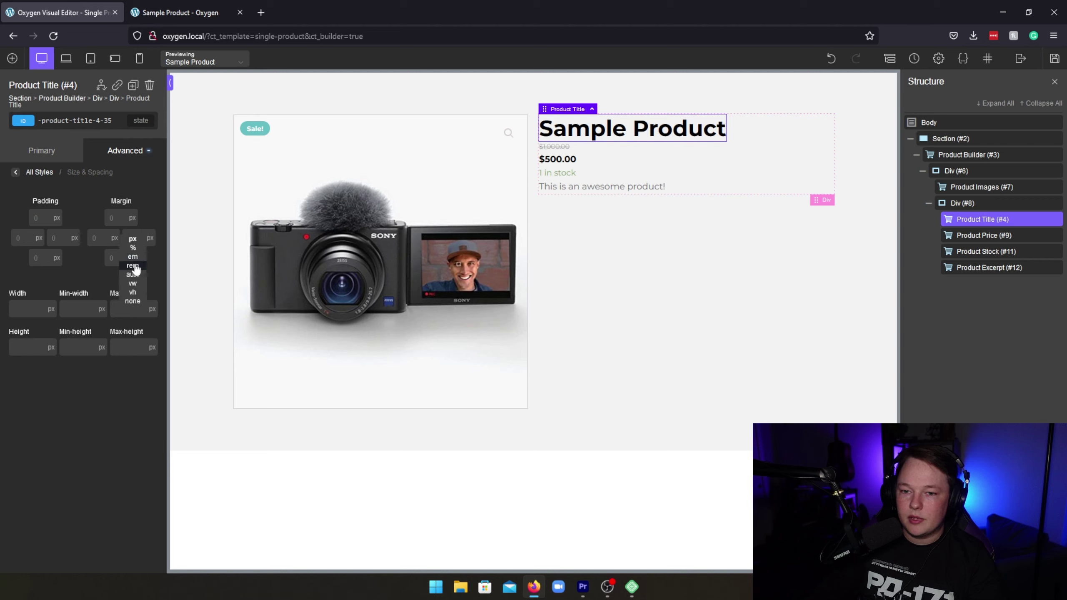
left_click(133, 257)
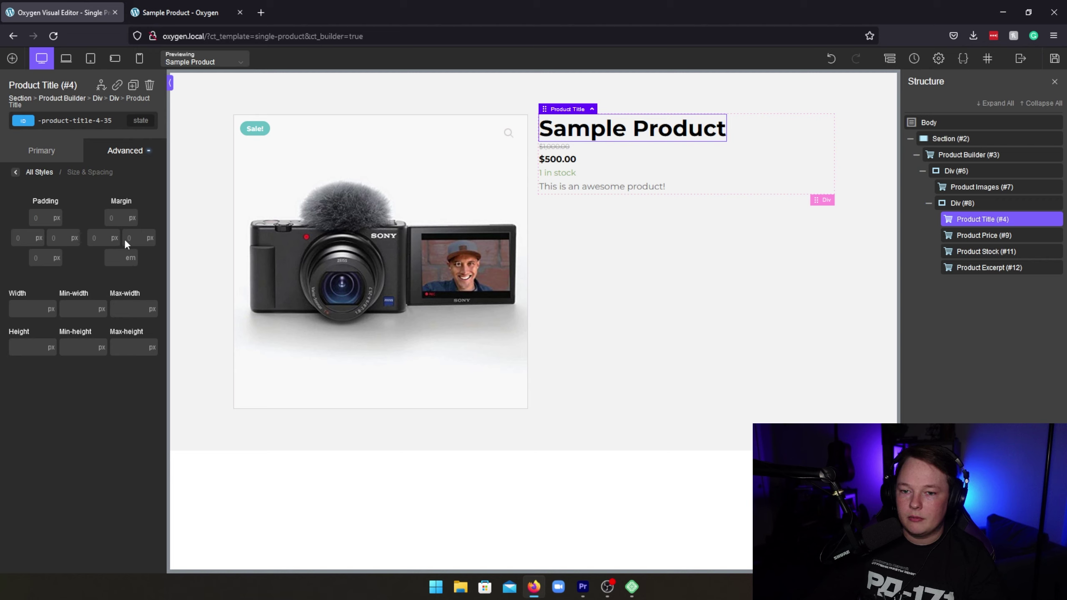
left_click(69, 157)
mouse_move(51, 265)
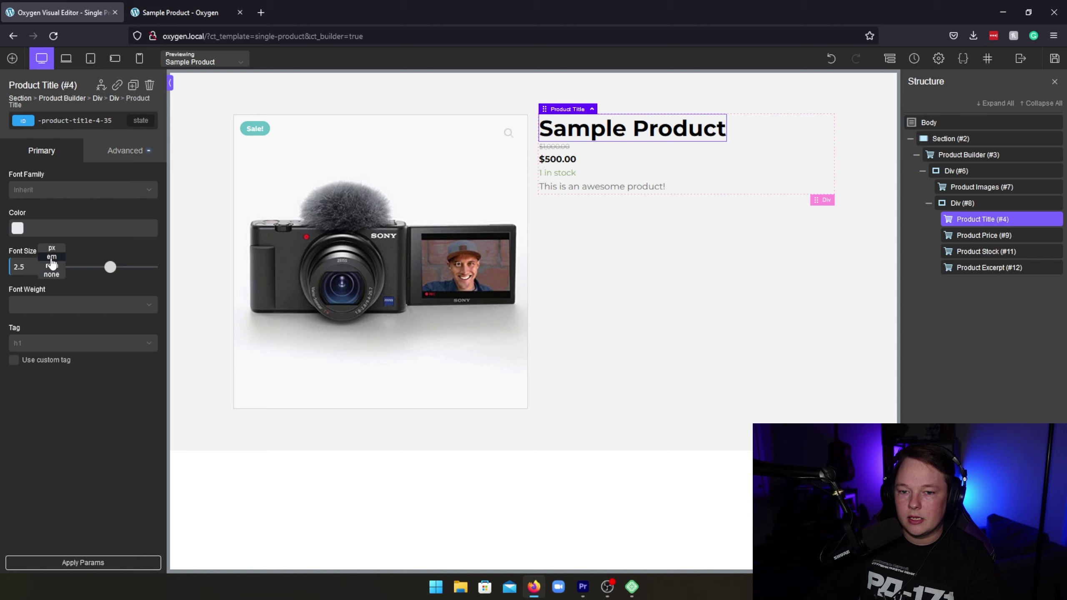
left_click(106, 151)
left_click(130, 209)
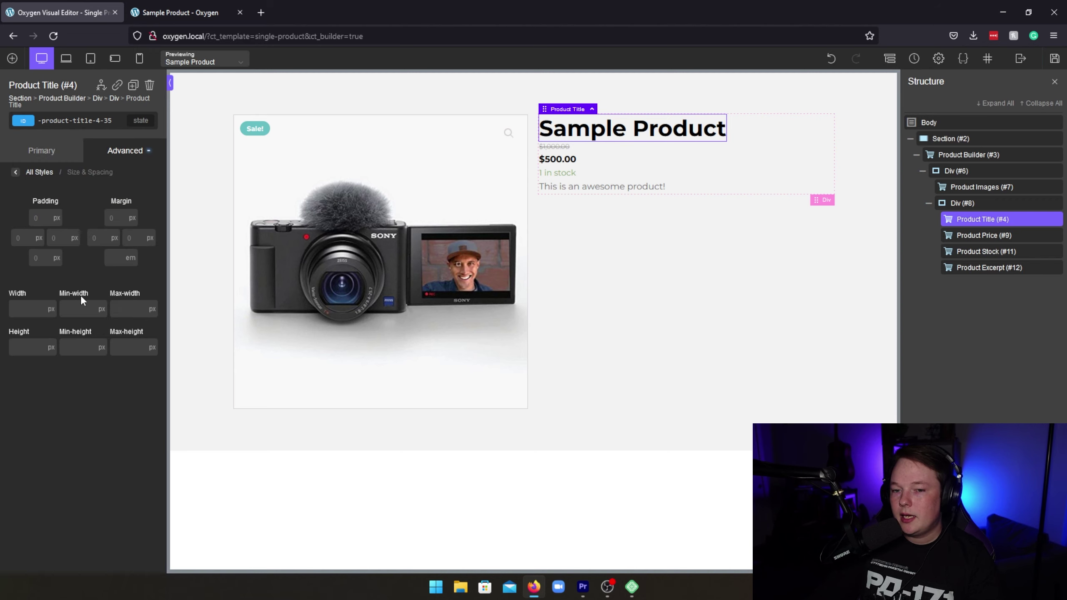
left_click(120, 260)
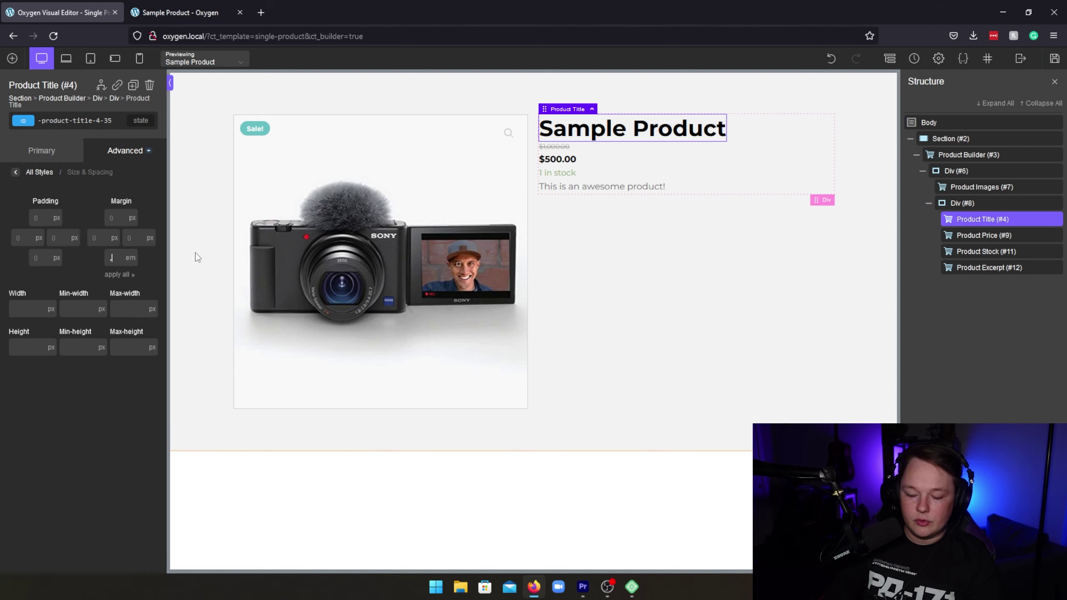
type(".5")
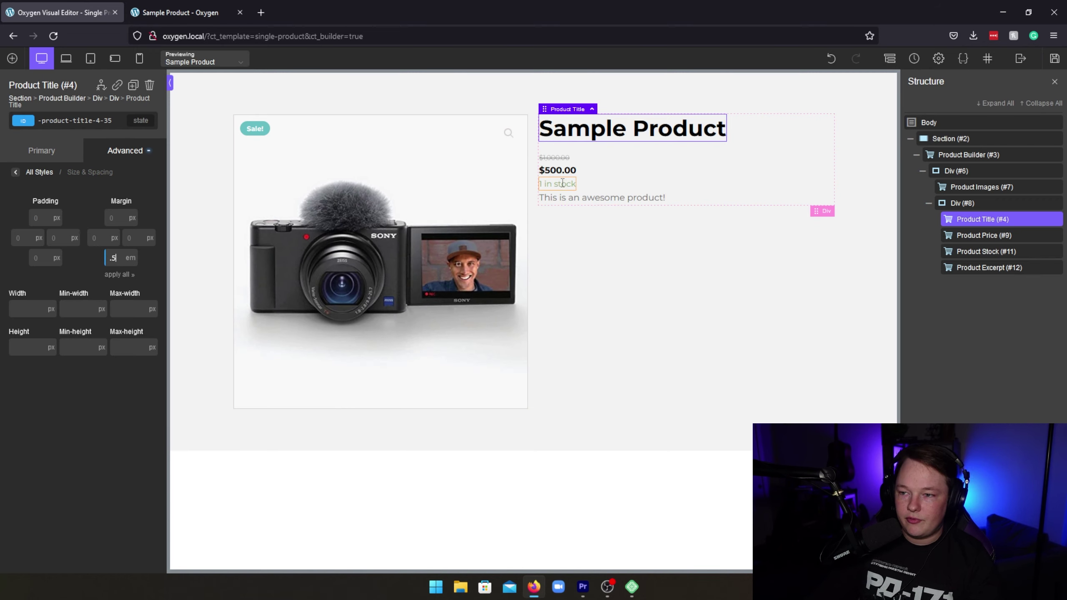
Give the product price a 0.5em bottom margin
left_click(558, 169)
left_click(125, 151)
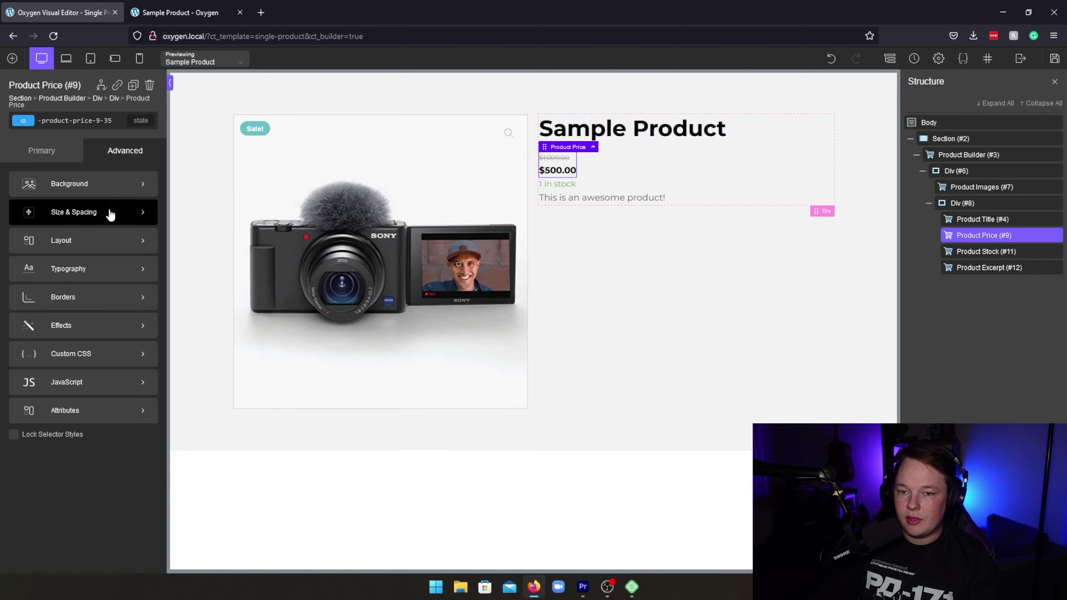
left_click(110, 212)
left_click(114, 239)
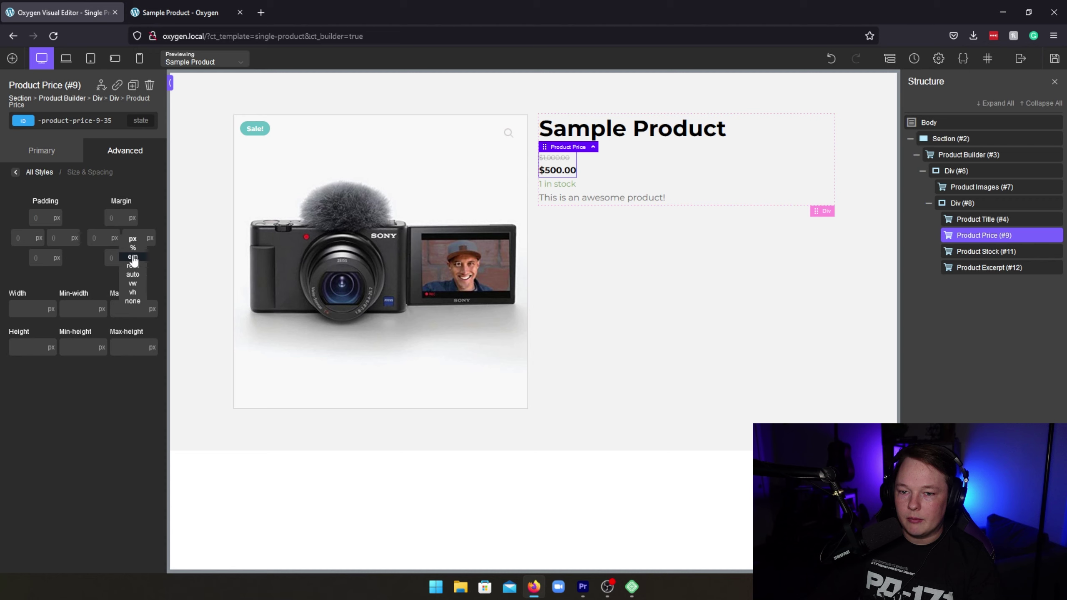
left_click(132, 257)
type("0.5")
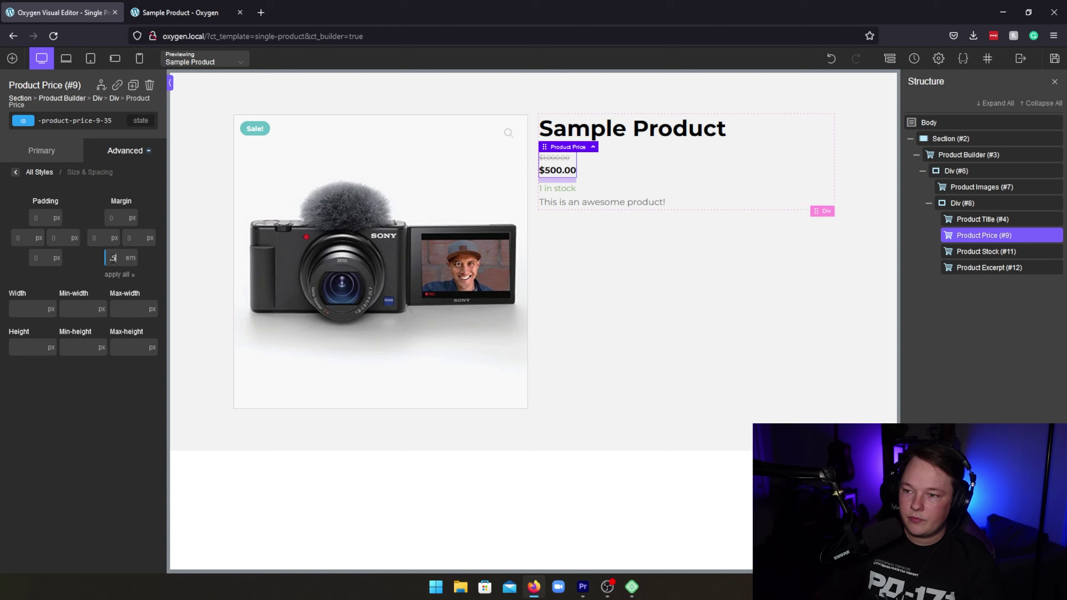
Switch the In stock line's bottom margin unit to em
left_click(557, 188)
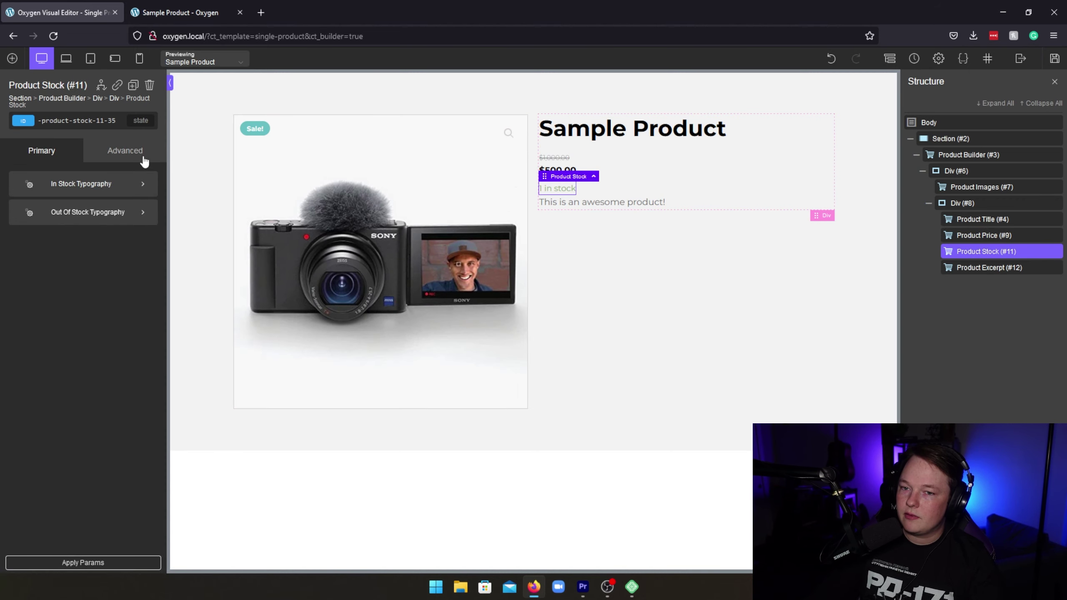
left_click(125, 151)
left_click(88, 212)
left_click(128, 259)
left_click(130, 257)
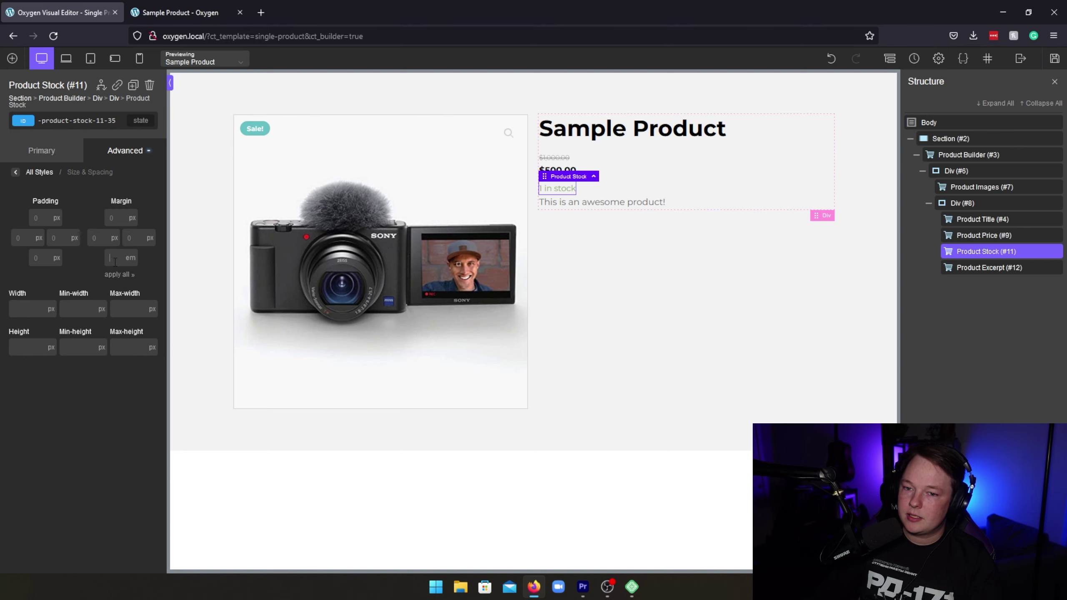
Enter 0.5em for the stock margin and move the excerpt directly under the title
type("0.5")
left_click(611, 236)
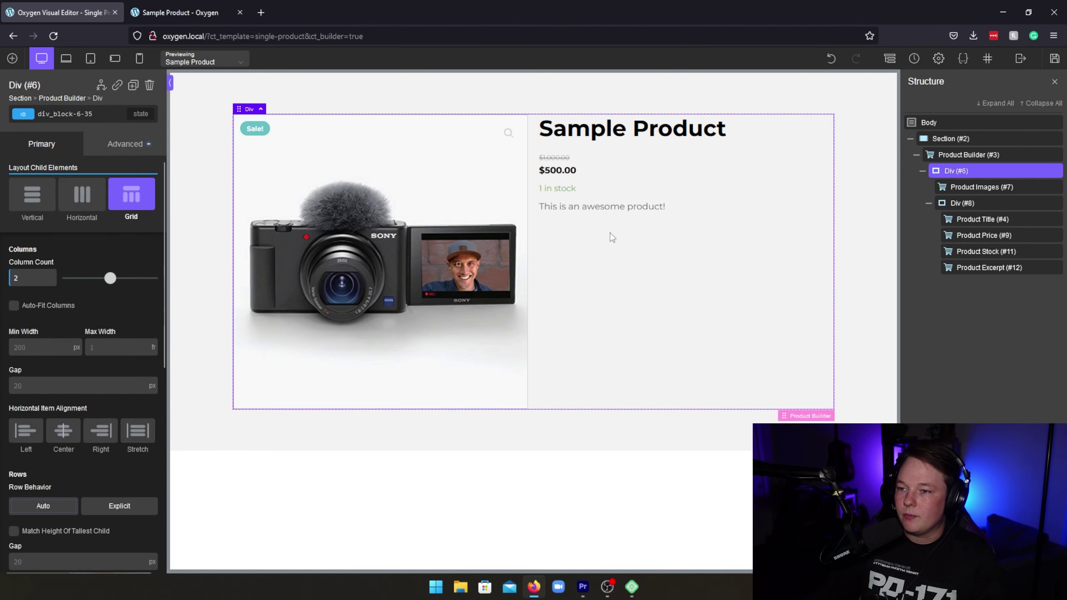
left_click(576, 207)
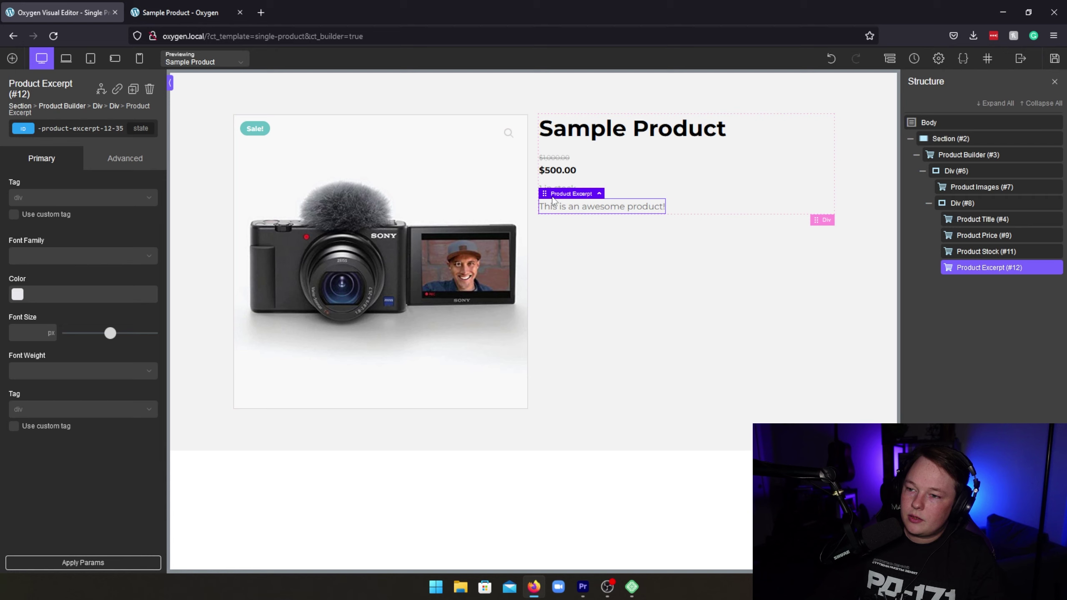
left_click_drag(545, 194, 563, 157)
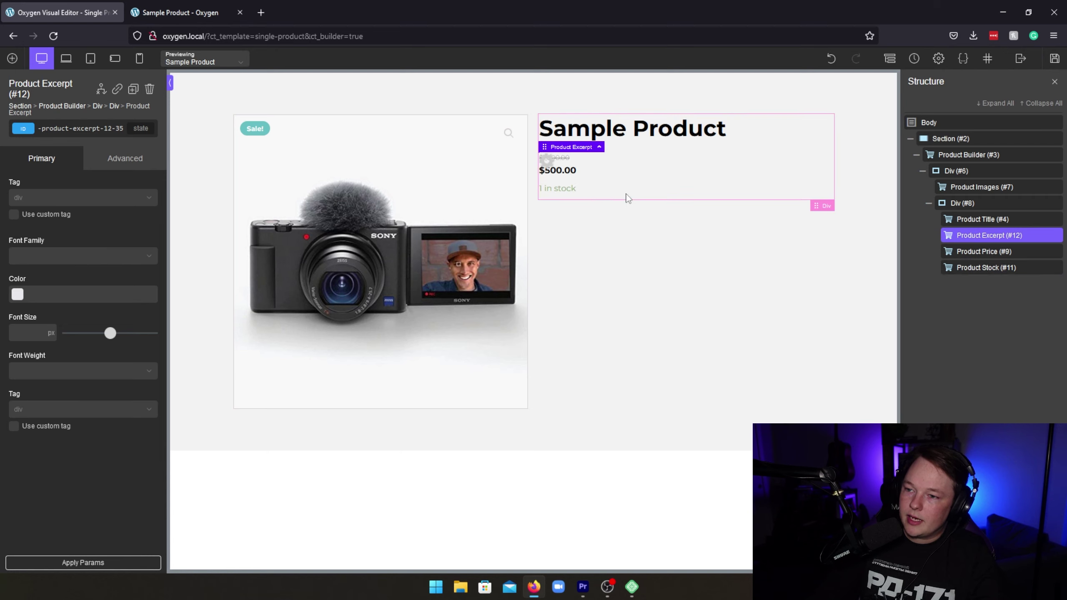
Switch the excerpt's bottom margin unit to em, then reselect the In stock line
left_click(138, 159)
left_click(93, 227)
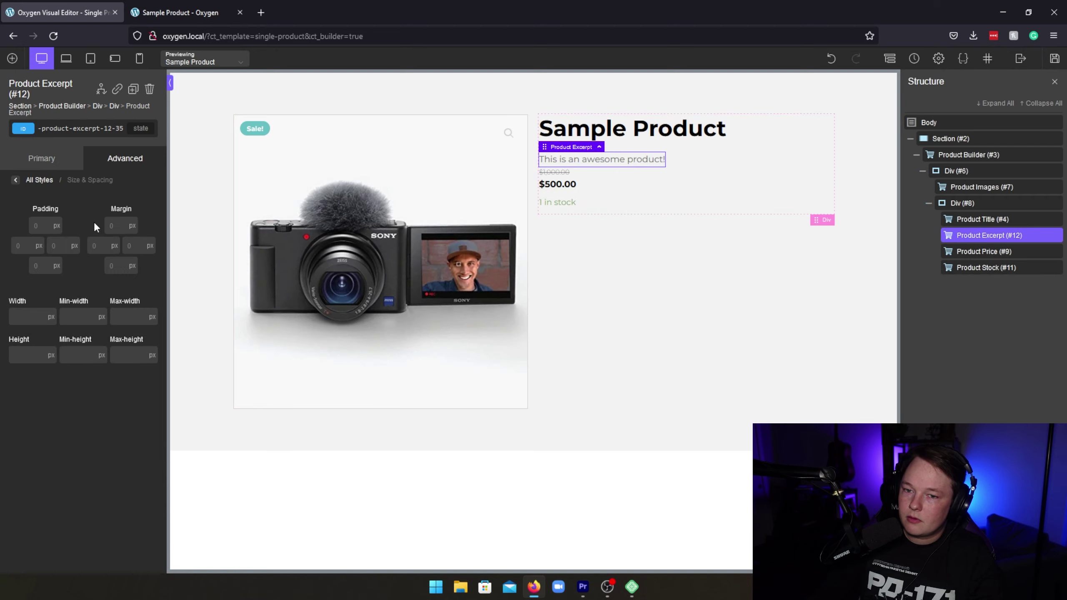
left_click(131, 277)
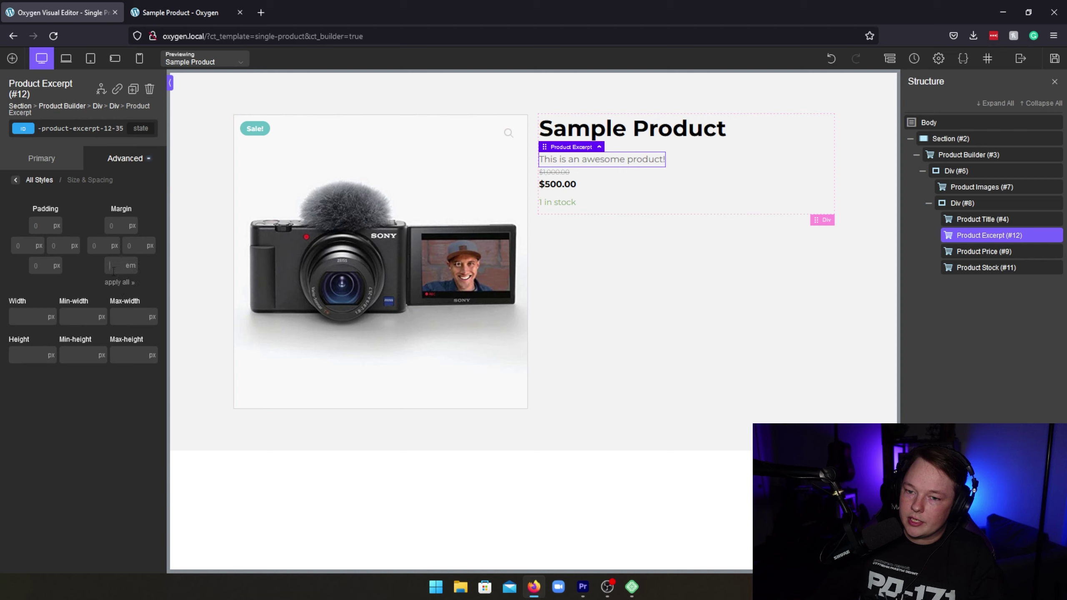
left_click(606, 197)
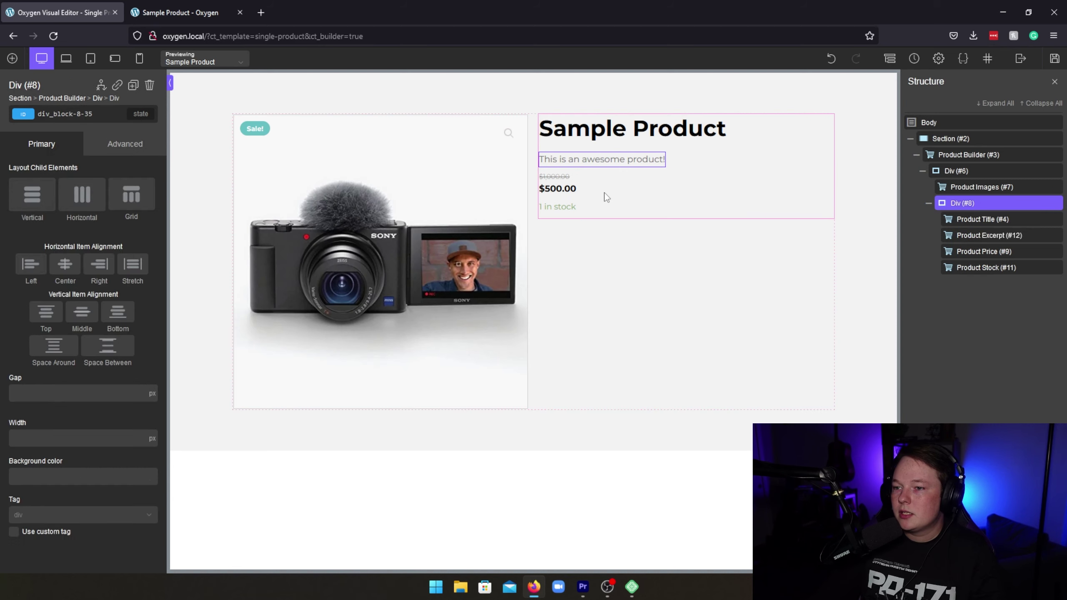
left_click(565, 210)
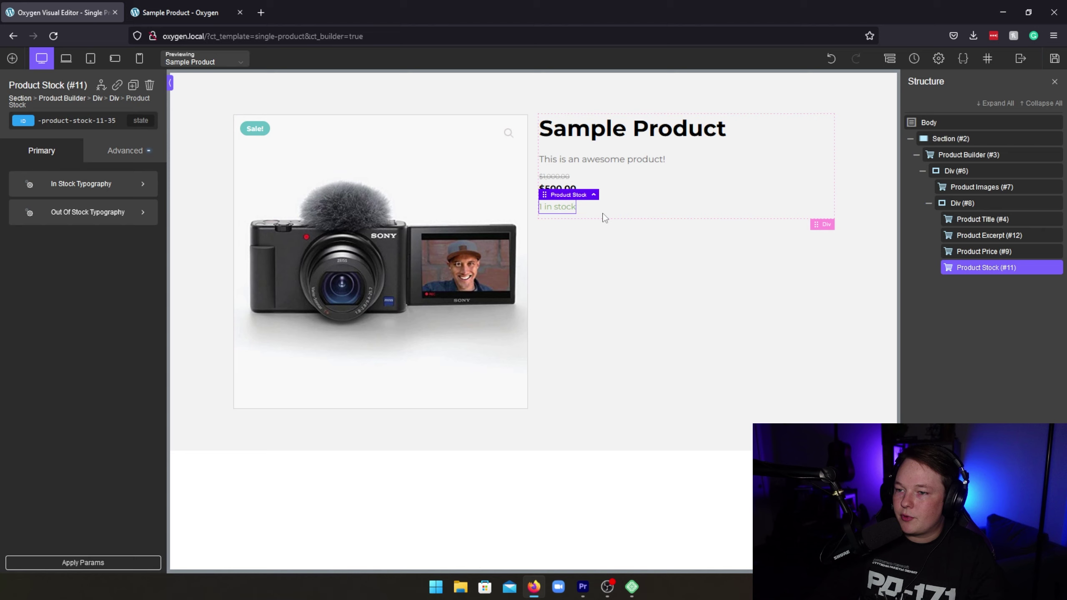
left_click(20, 58)
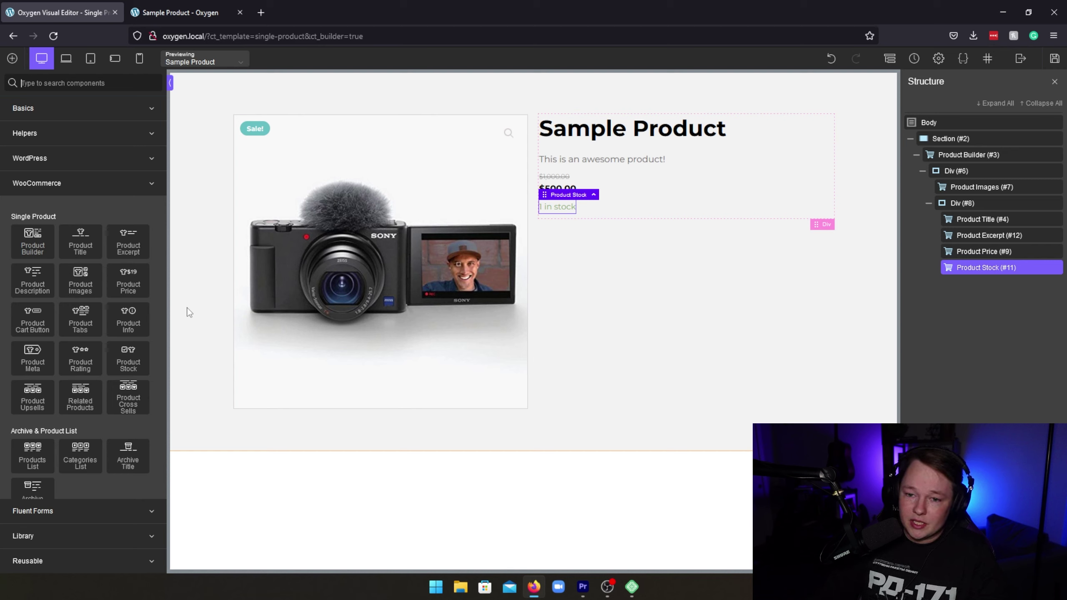
Add Product Tabs (Description, Reviews) in place of a discarded Product Description, beneath the image
left_click(33, 281)
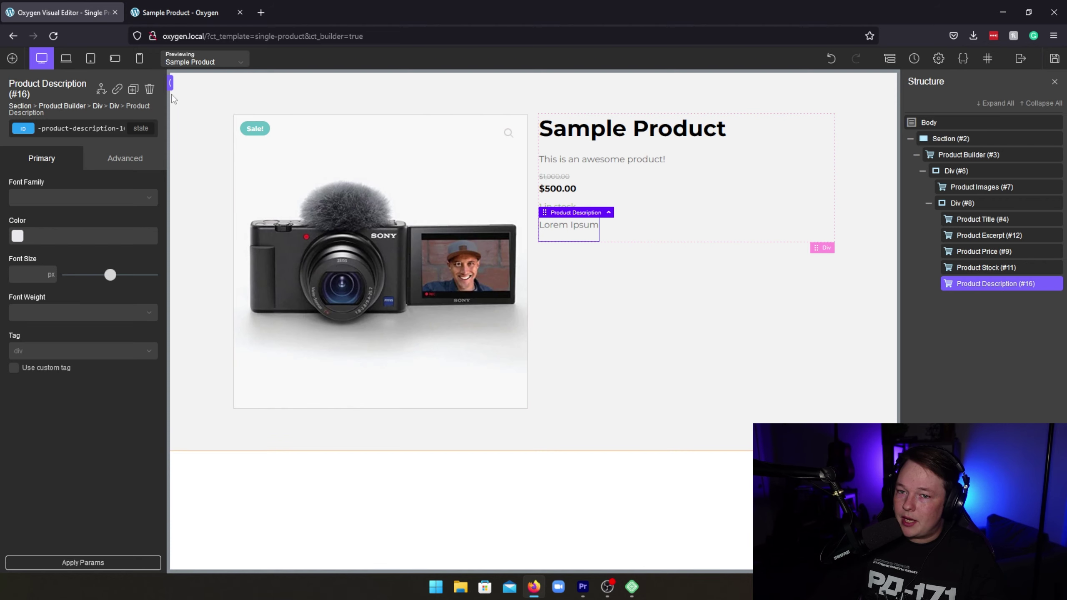
left_click(149, 89)
left_click(12, 58)
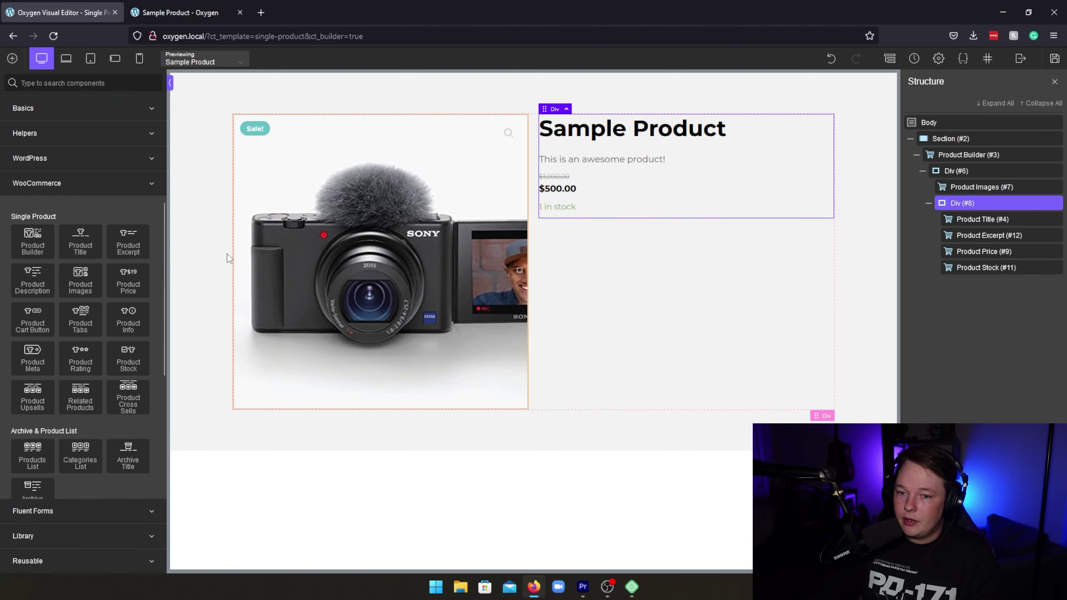
left_click(80, 320)
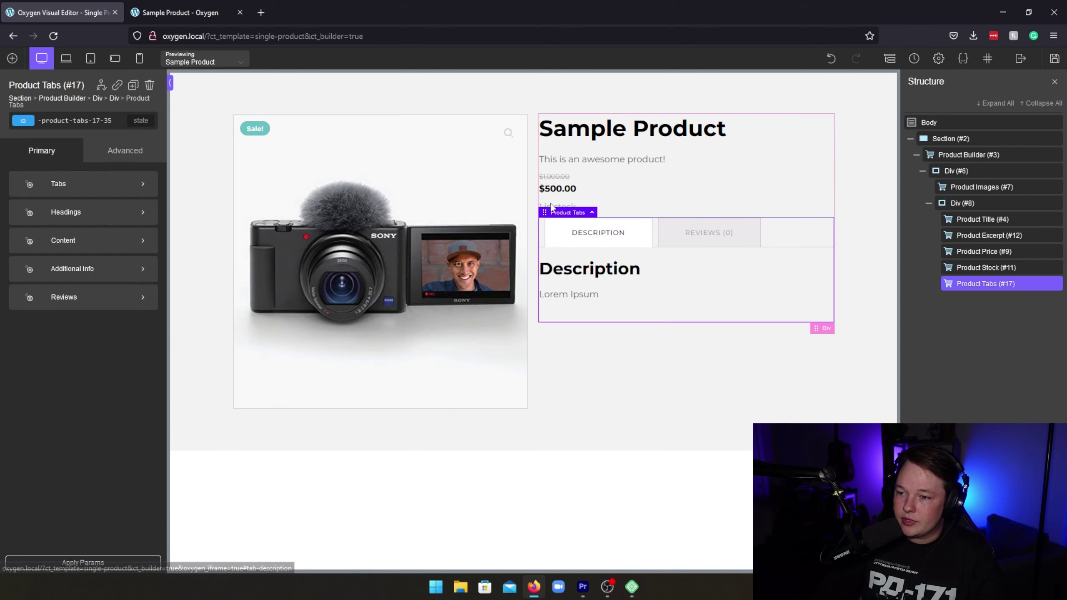
left_click_drag(593, 269, 612, 322)
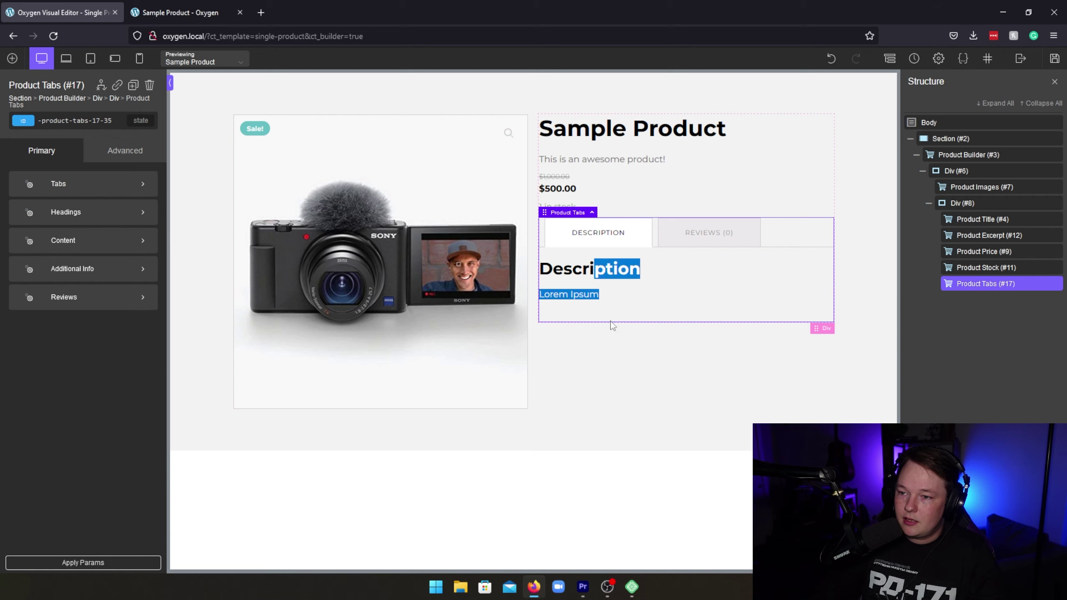
double_click(569, 374)
left_click_drag(539, 209, 650, 473)
Move Product Tabs (#17) out of the grid to sit below Div (#6)
left_click(632, 469)
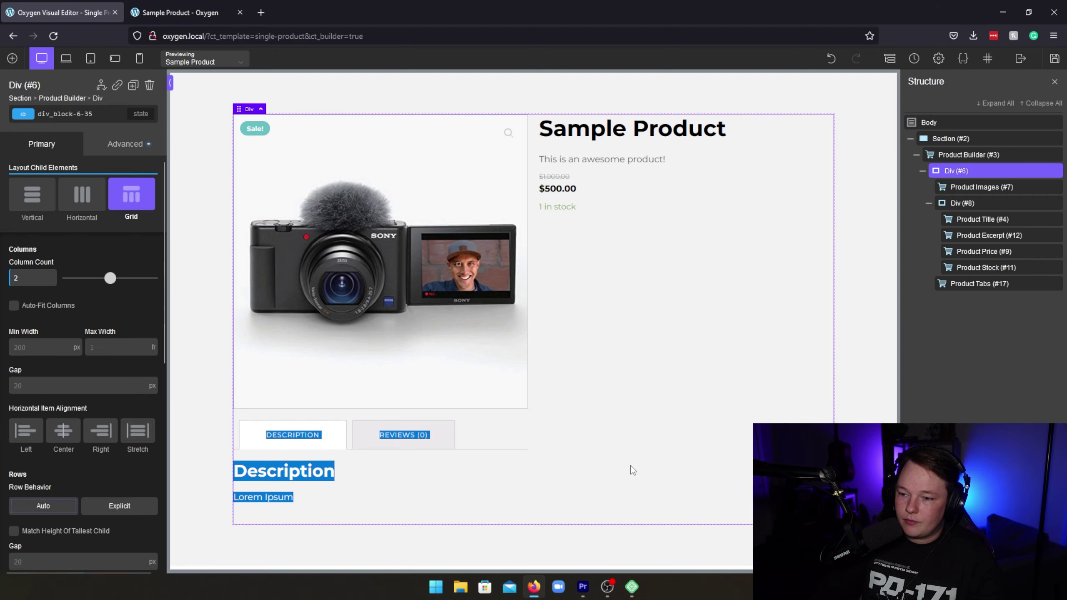
left_click(978, 285)
left_click(928, 203)
left_click(923, 171)
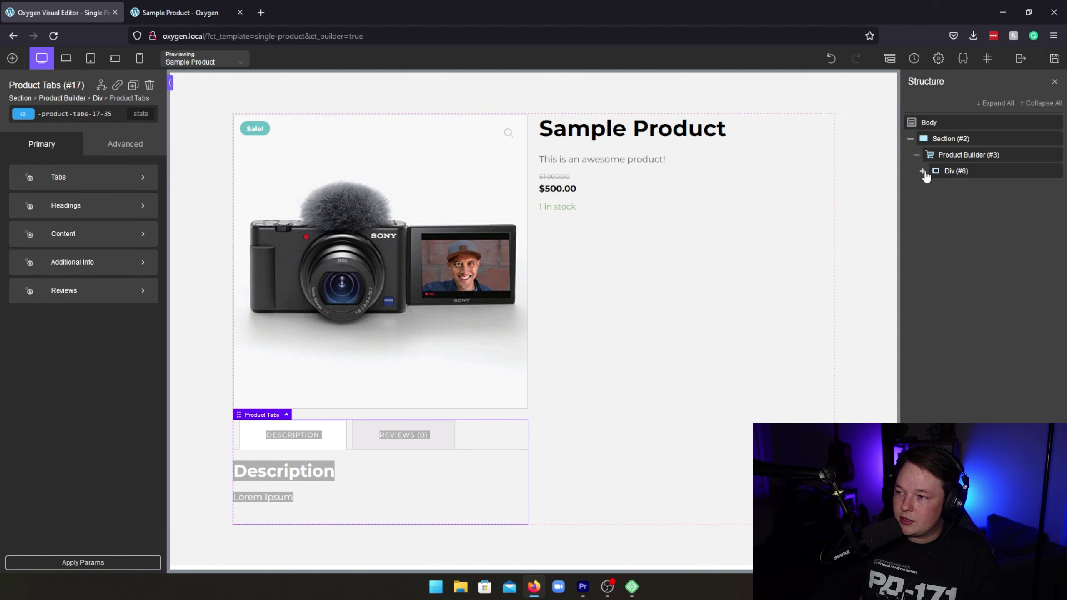
left_click(922, 171)
left_click_drag(951, 220, 962, 196)
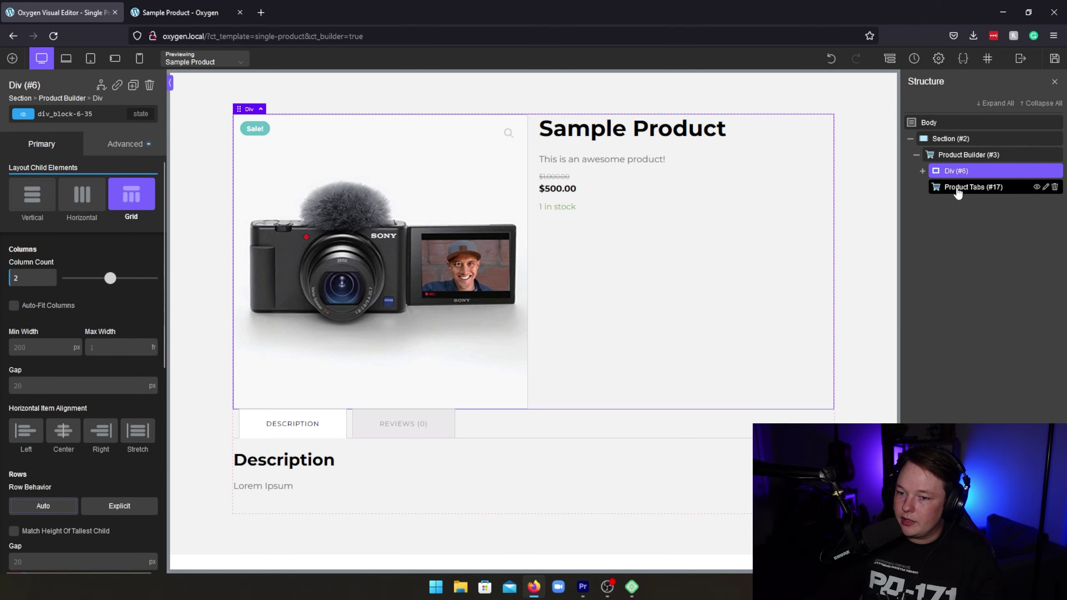
Give the product tabs a 2em top margin
left_click(958, 191)
left_click(125, 144)
left_click(92, 206)
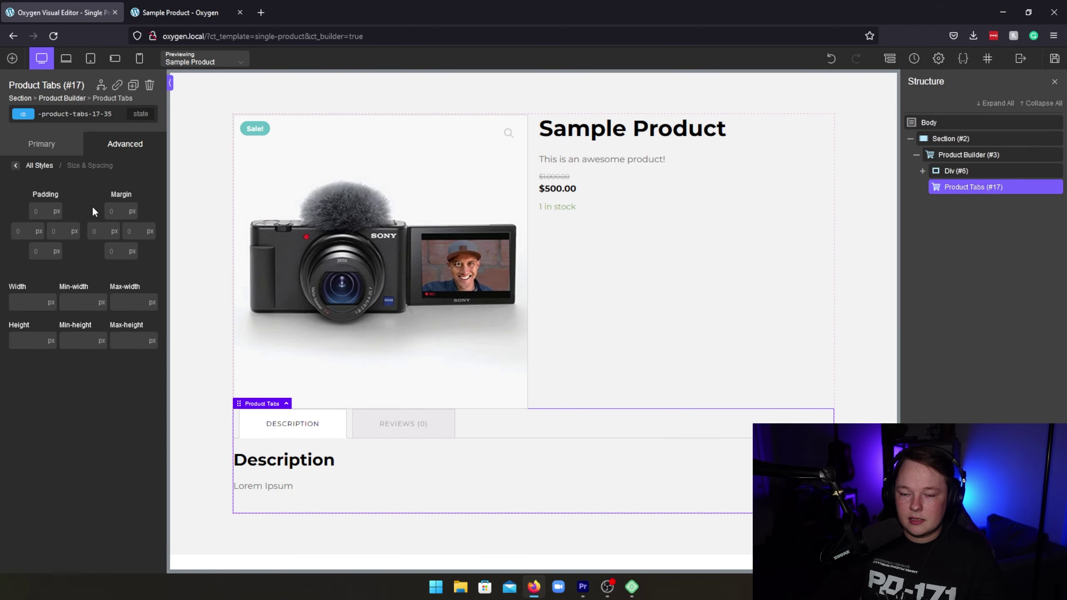
left_click(132, 211)
left_click(132, 210)
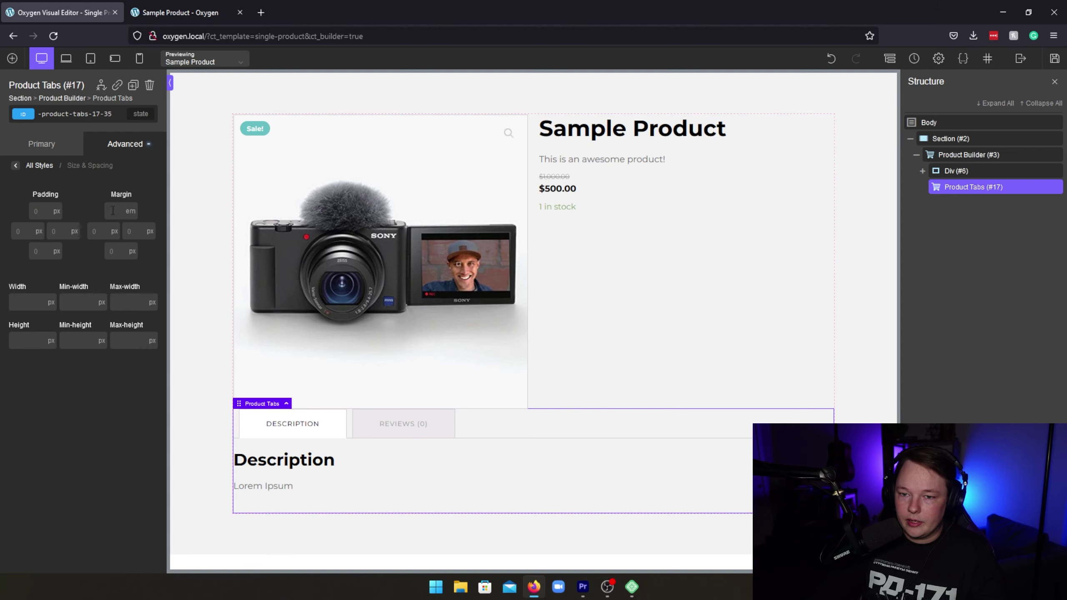
type("2")
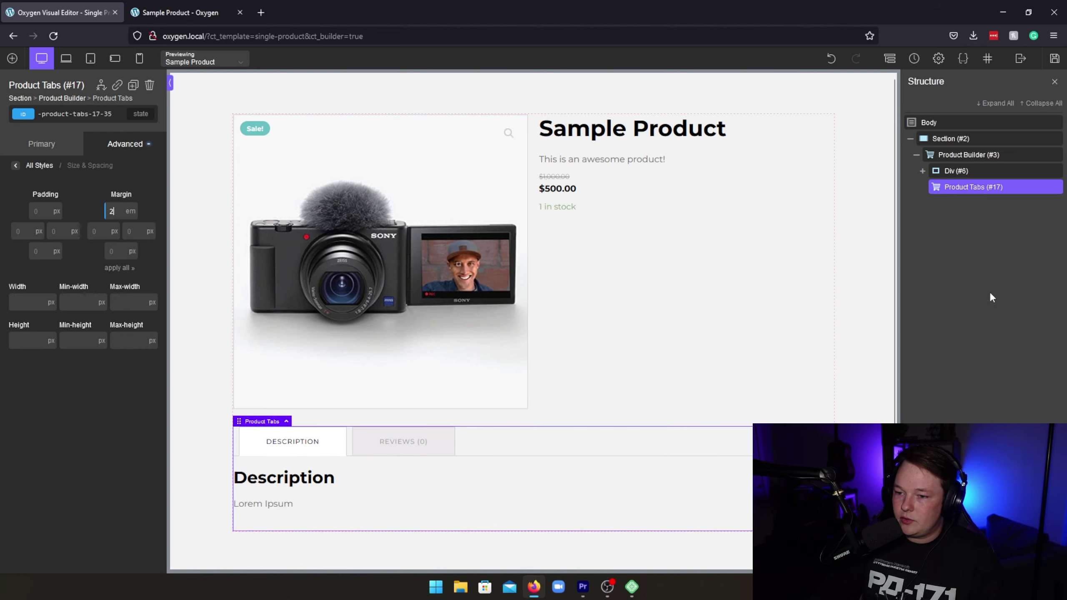
left_click(968, 172)
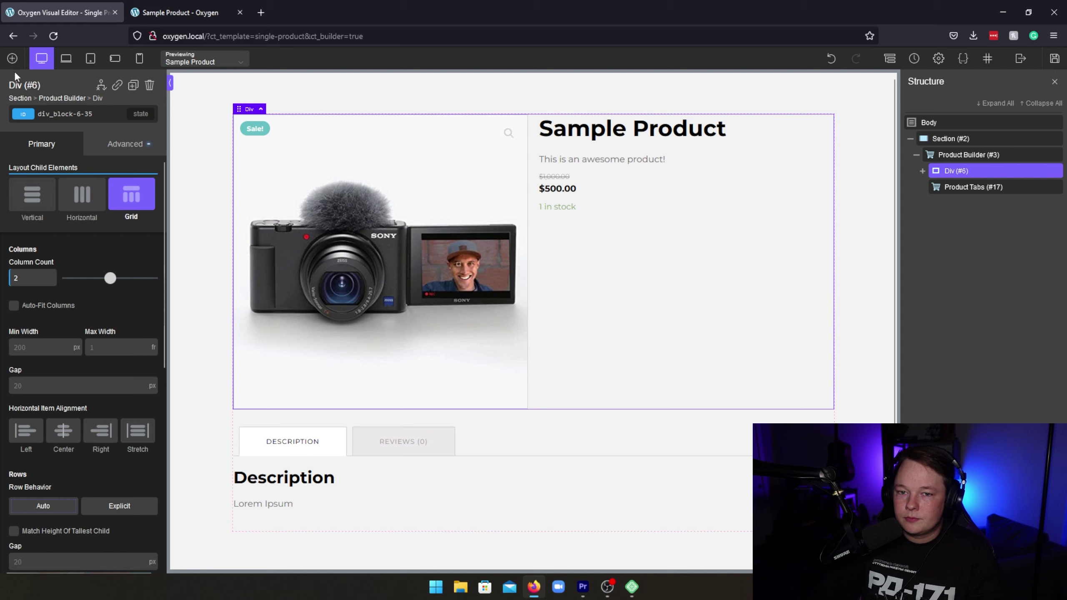
left_click(12, 59)
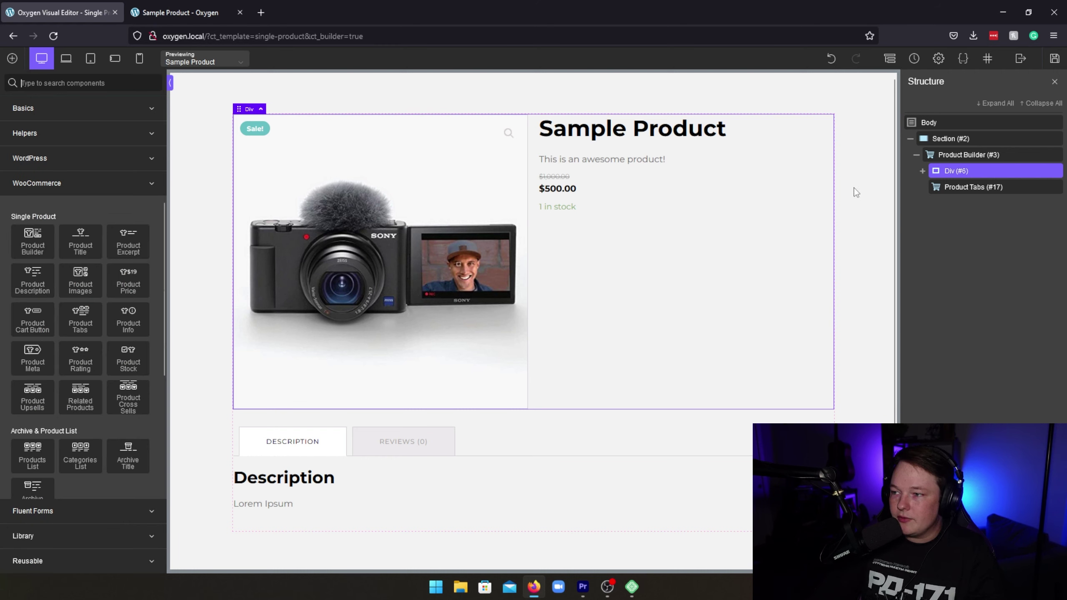
Add a Product Meta block (SKU, Category) and move it into the details column
mouse_move(940, 174)
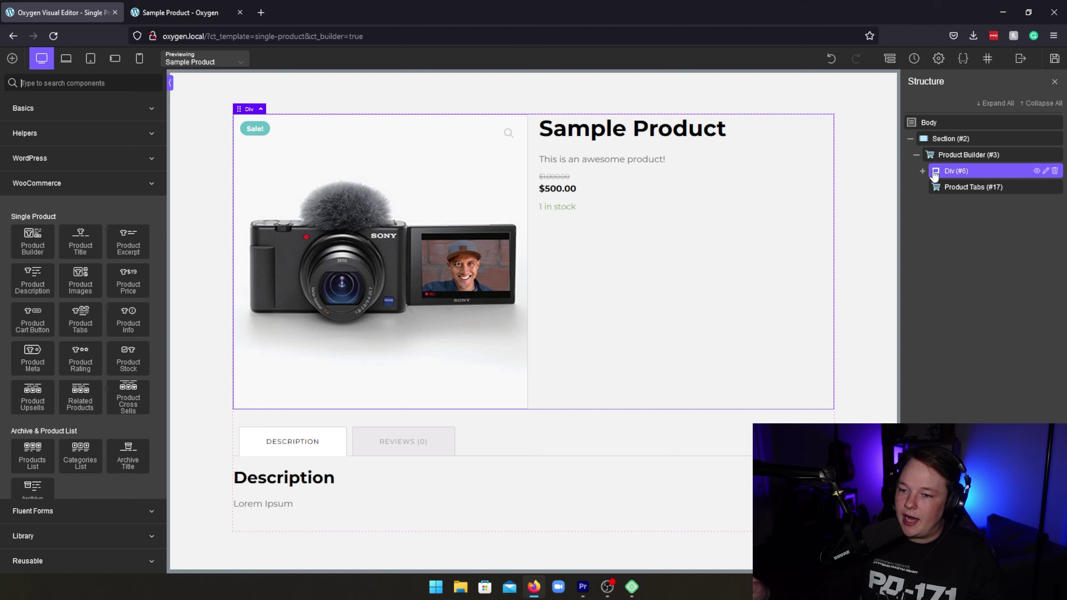
right_click(568, 260)
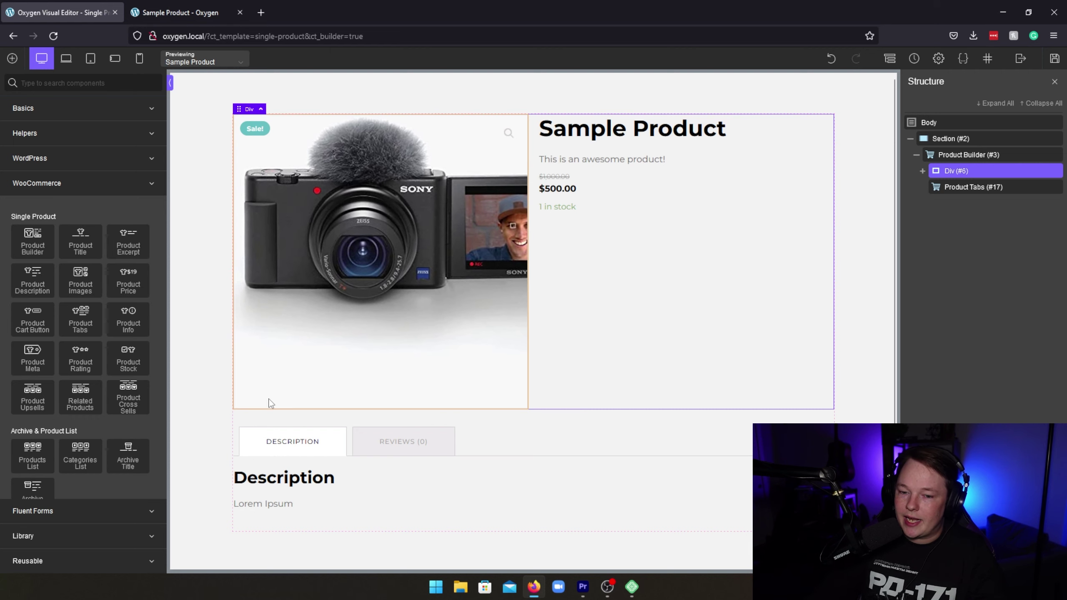
left_click(49, 358)
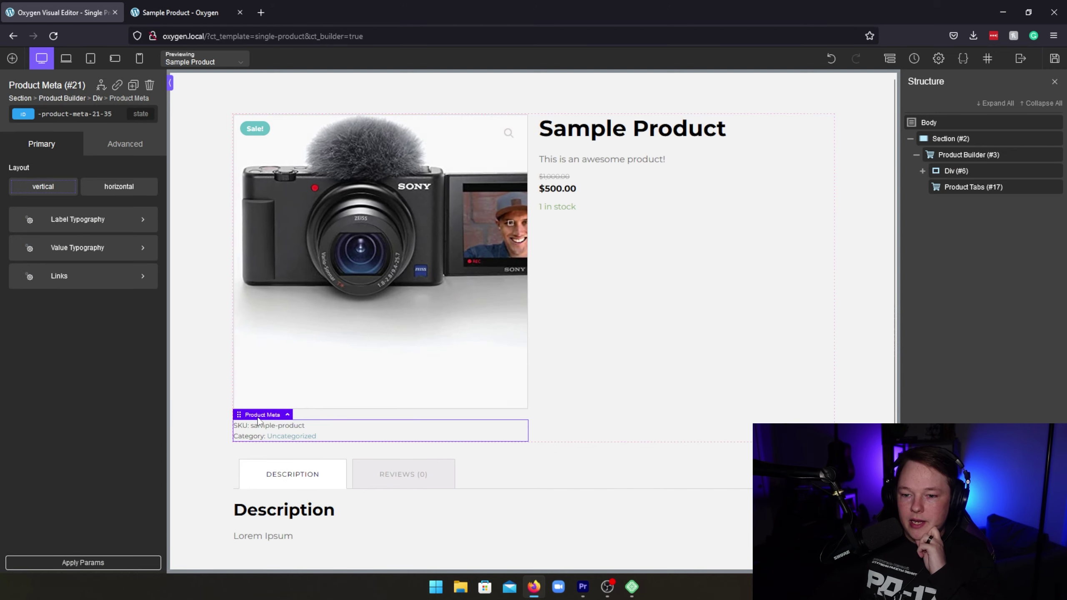
left_click_drag(235, 415, 275, 424)
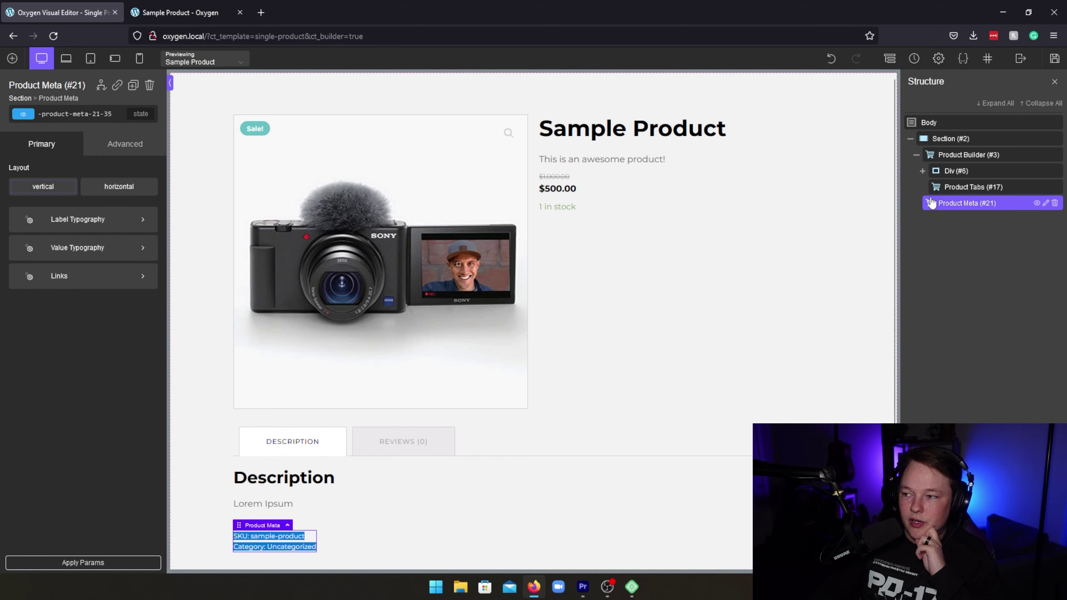
left_click(922, 172)
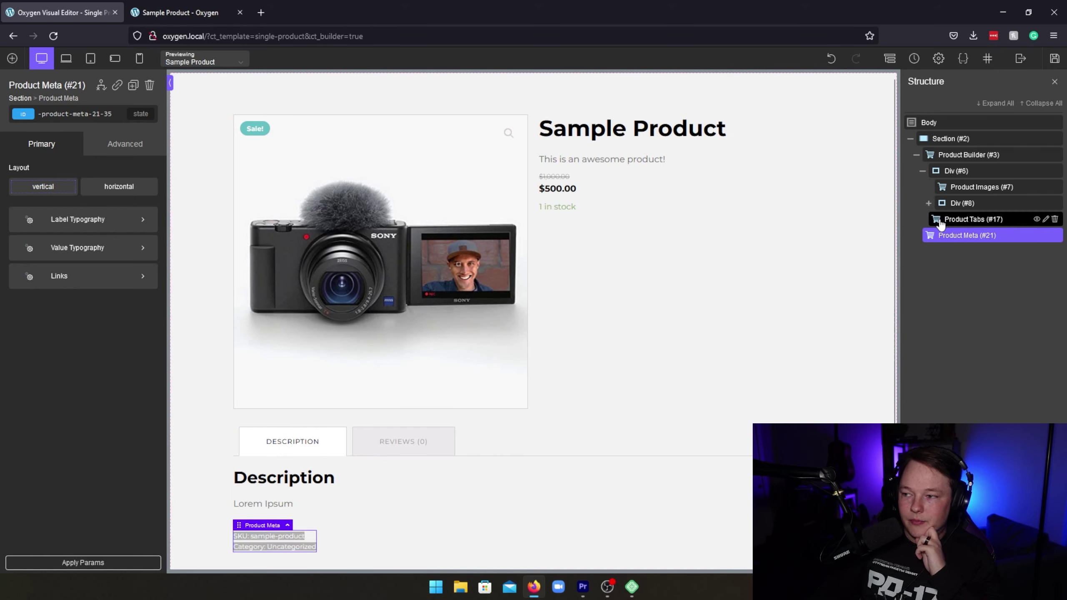
left_click(928, 203)
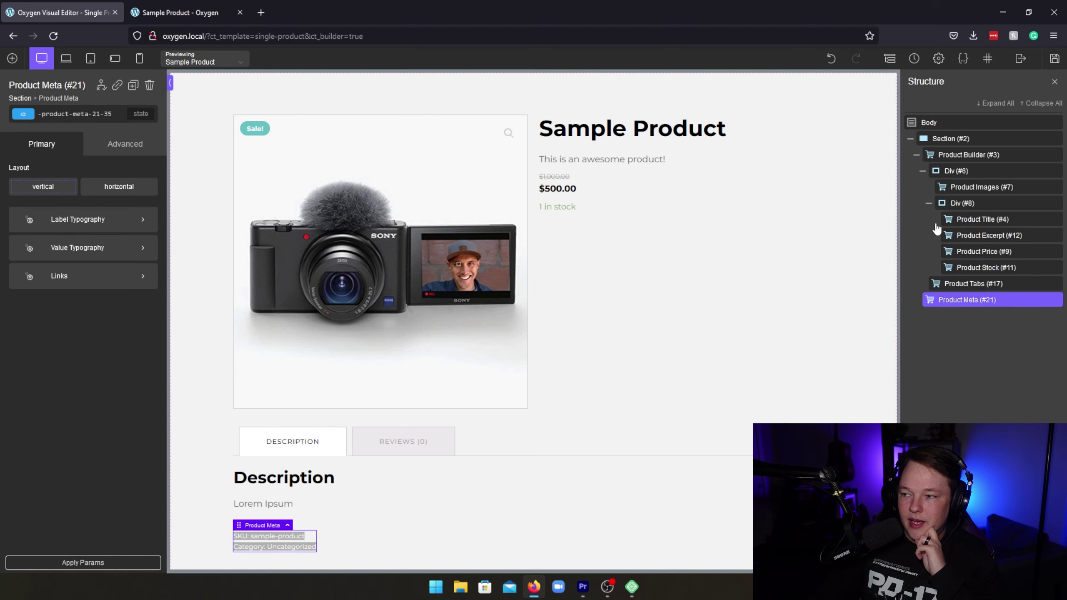
left_click_drag(934, 299, 966, 220)
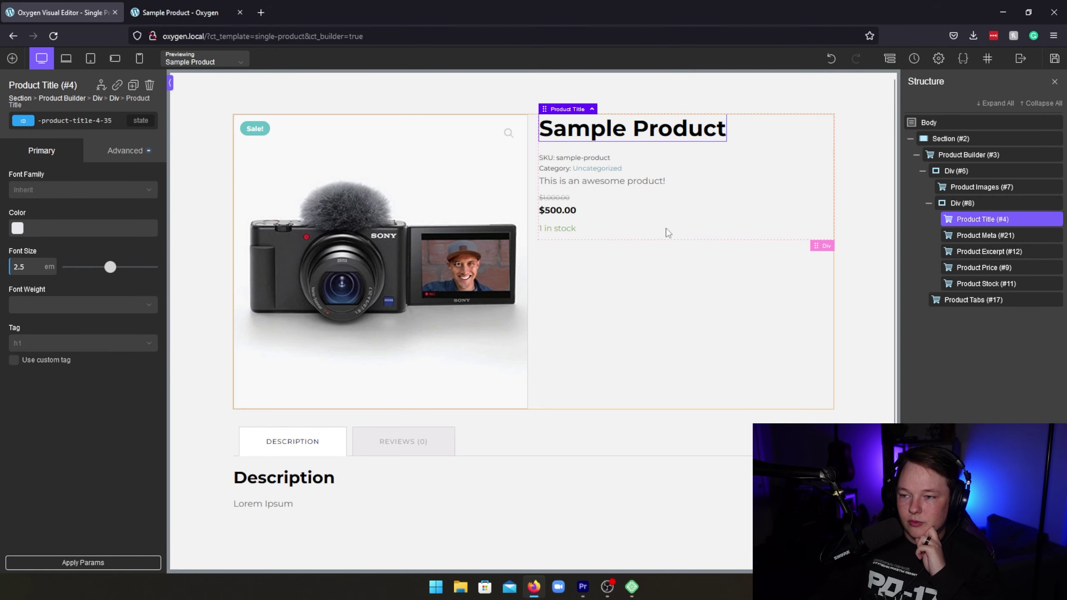
Give the Product Meta a .5em bottom margin
left_click(597, 165)
left_click(124, 151)
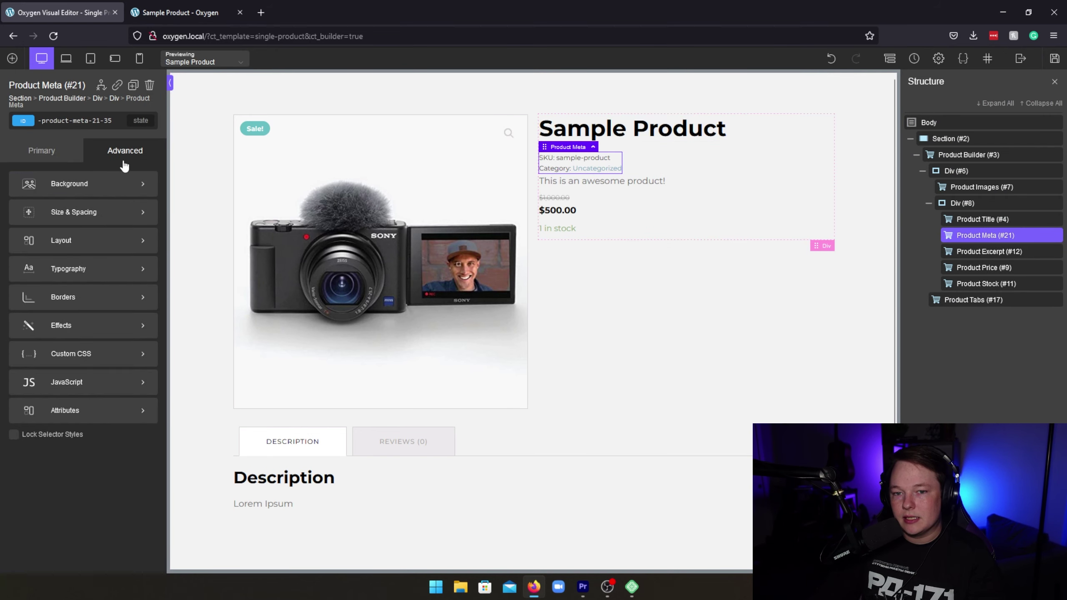
left_click(87, 214)
left_click(134, 264)
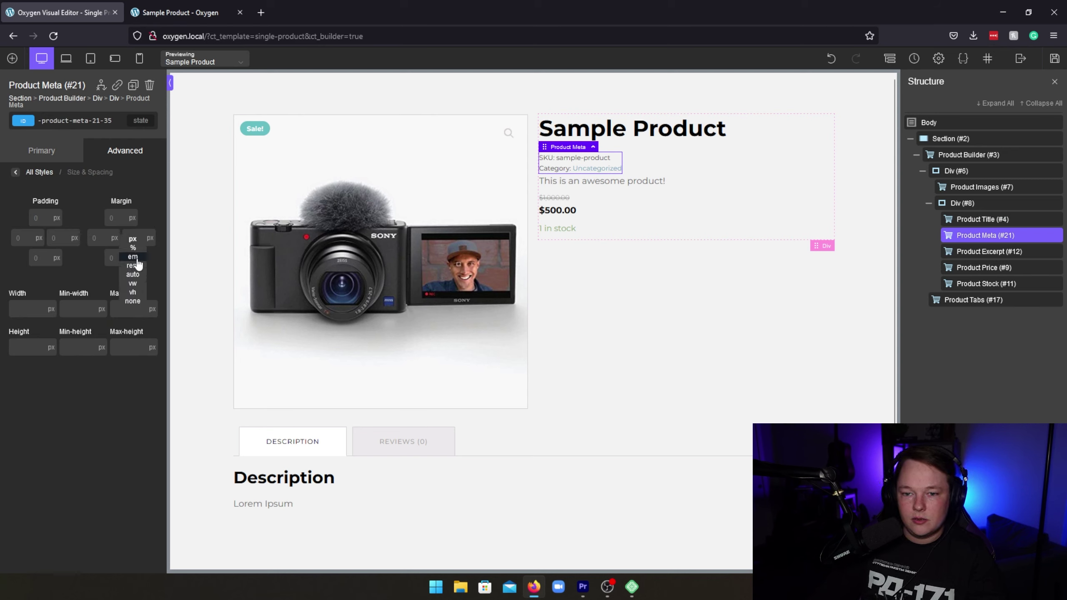
left_click(131, 266)
type(".5")
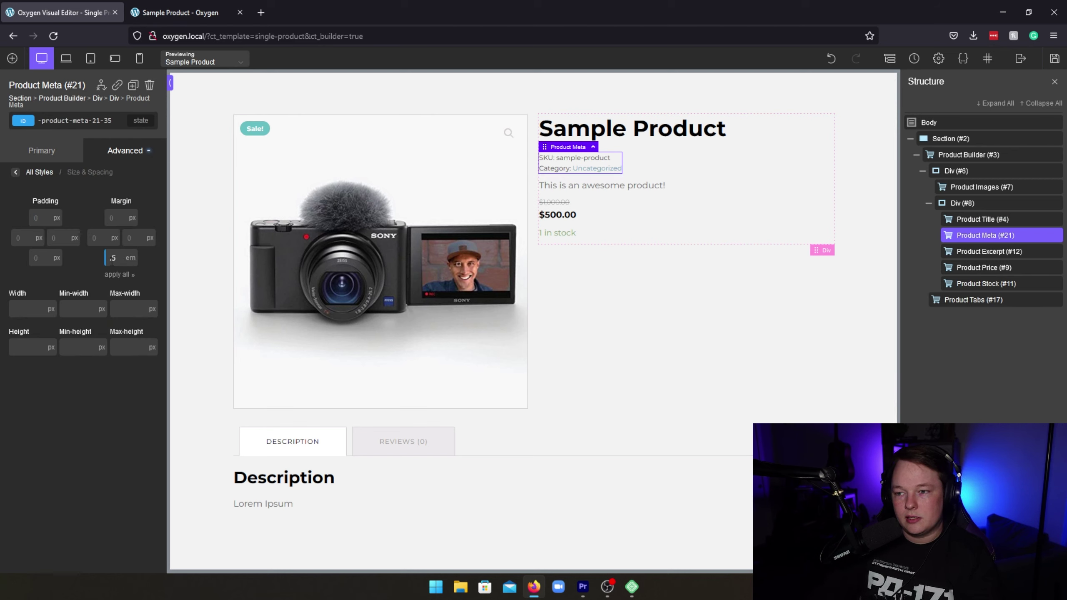
left_click(609, 241)
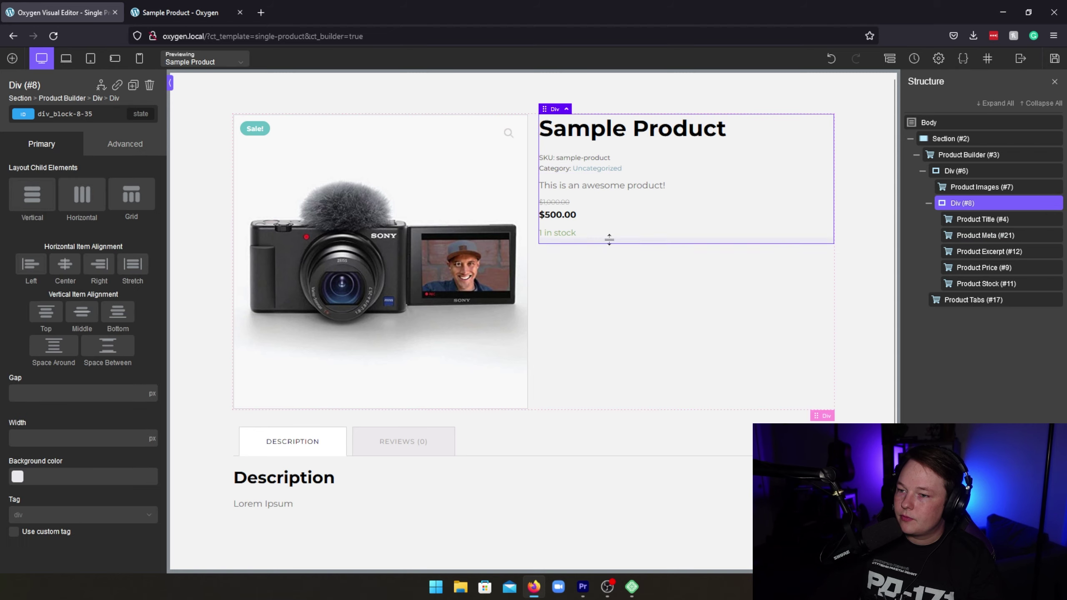
left_click(13, 58)
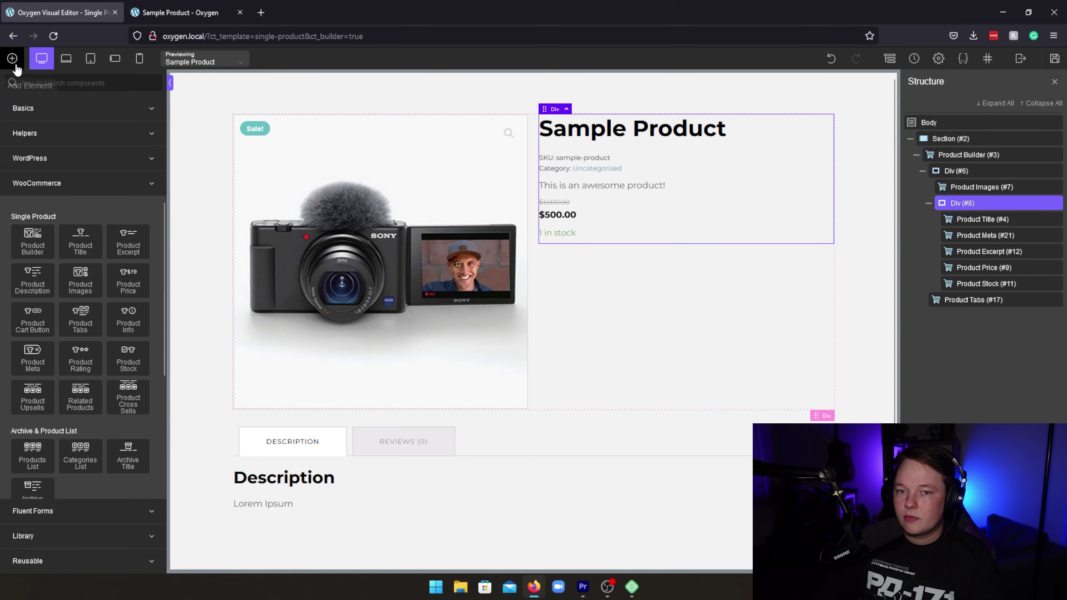
Add a Product Cart Button to the details column and review its settings
left_click(25, 326)
left_click(604, 341)
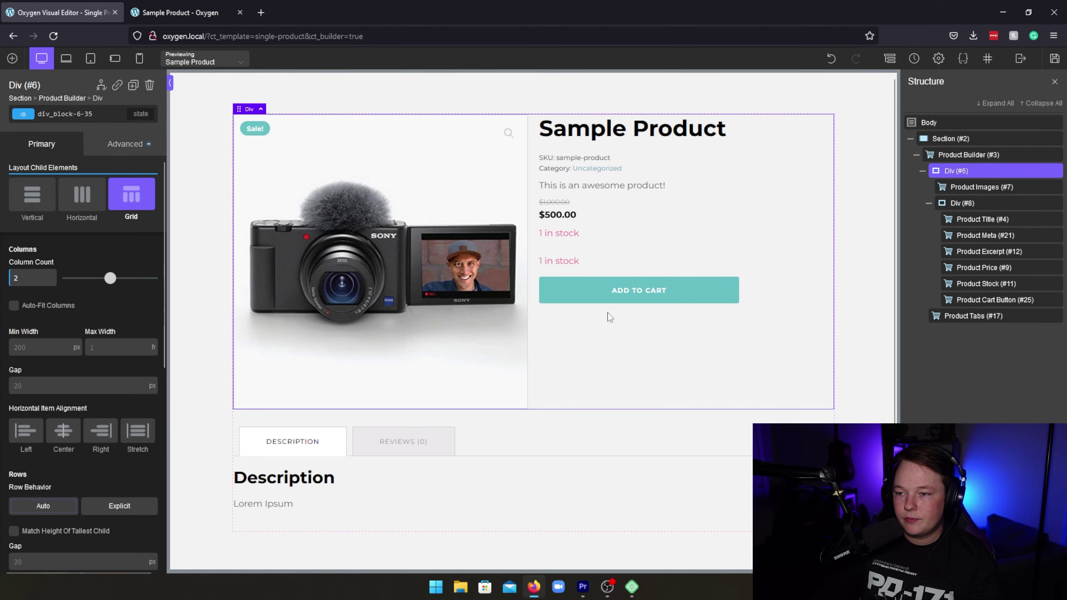
left_click(604, 288)
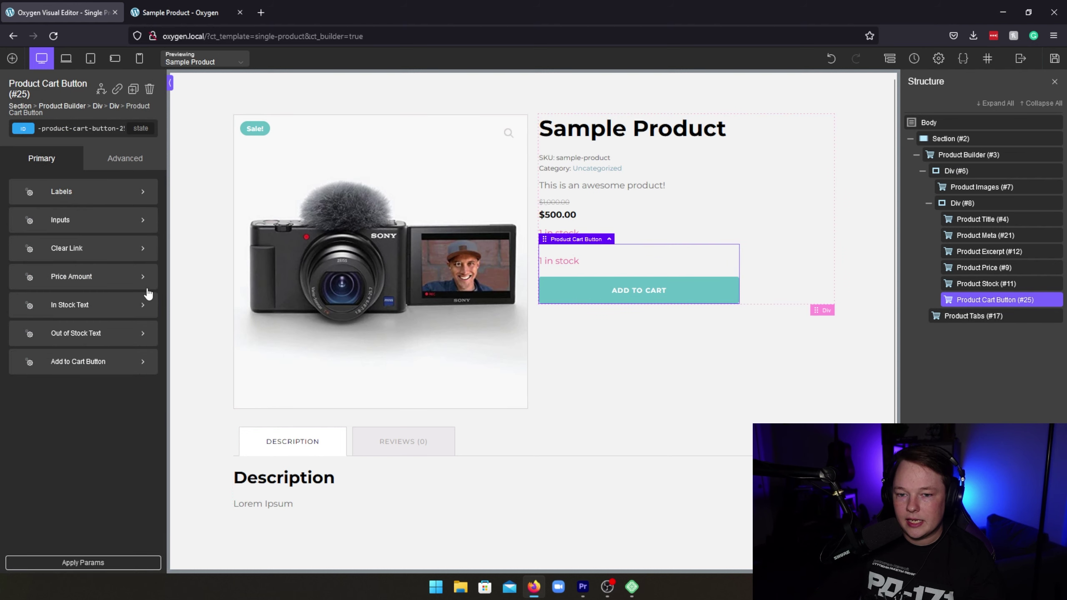
left_click(92, 305)
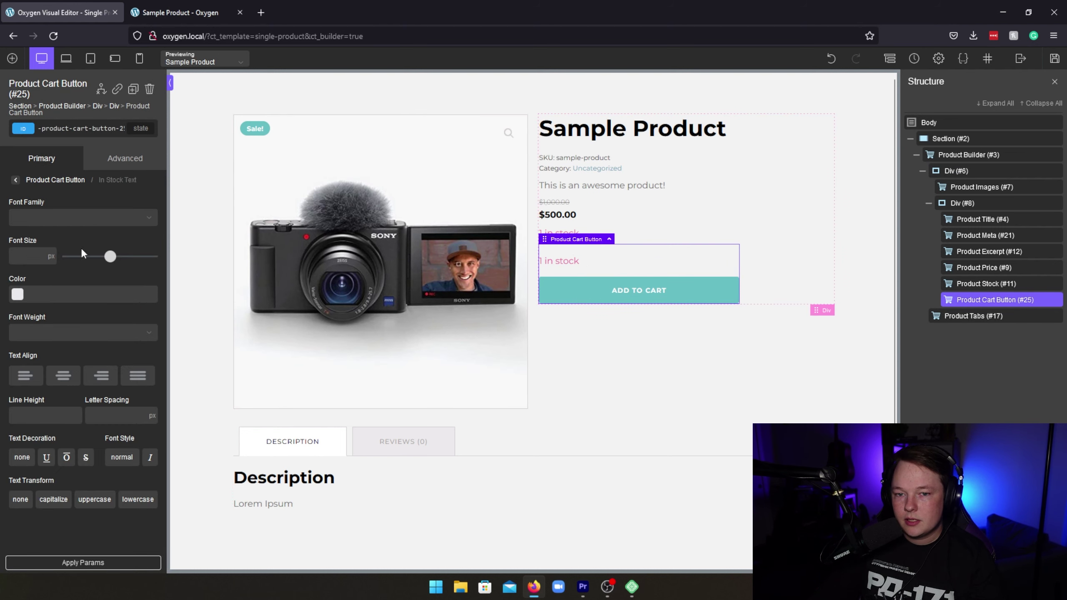
left_click(17, 181)
Delete the duplicate Product Stock (#11) line
left_click(606, 243)
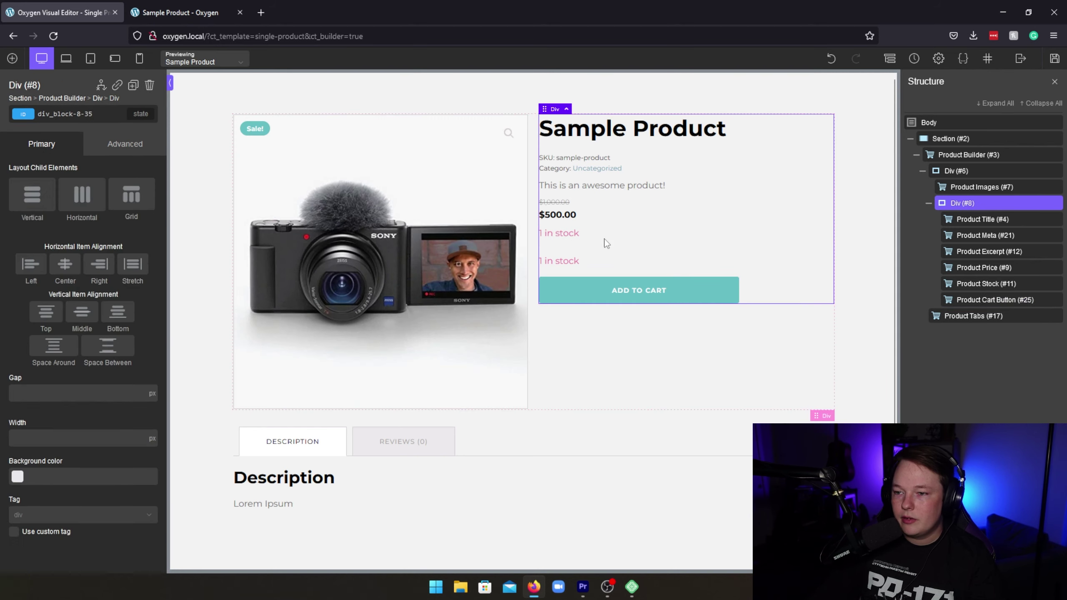
left_click(559, 233)
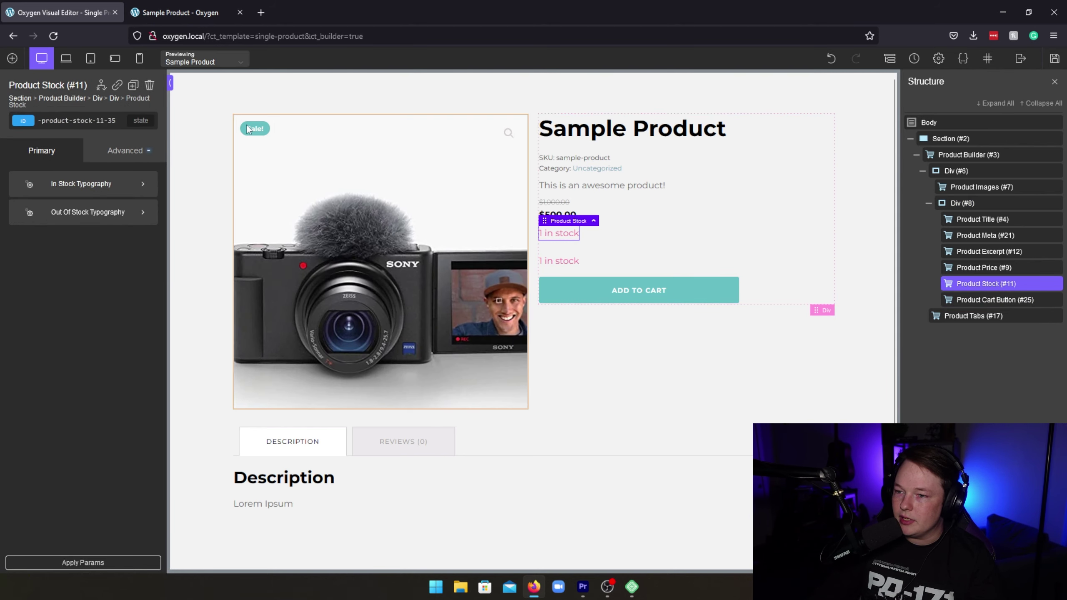
left_click(149, 85)
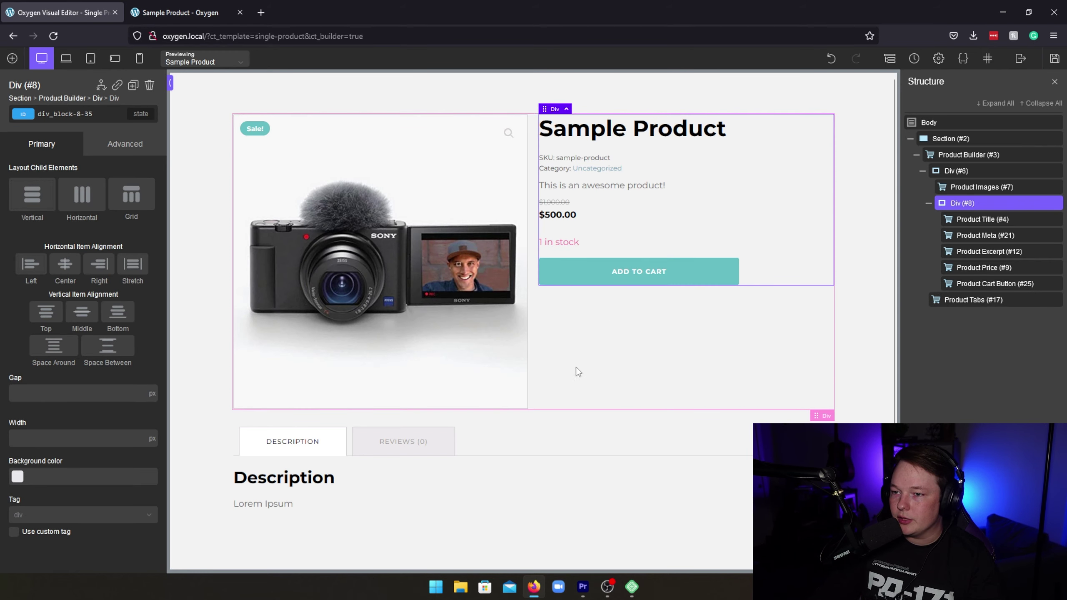
left_click(13, 58)
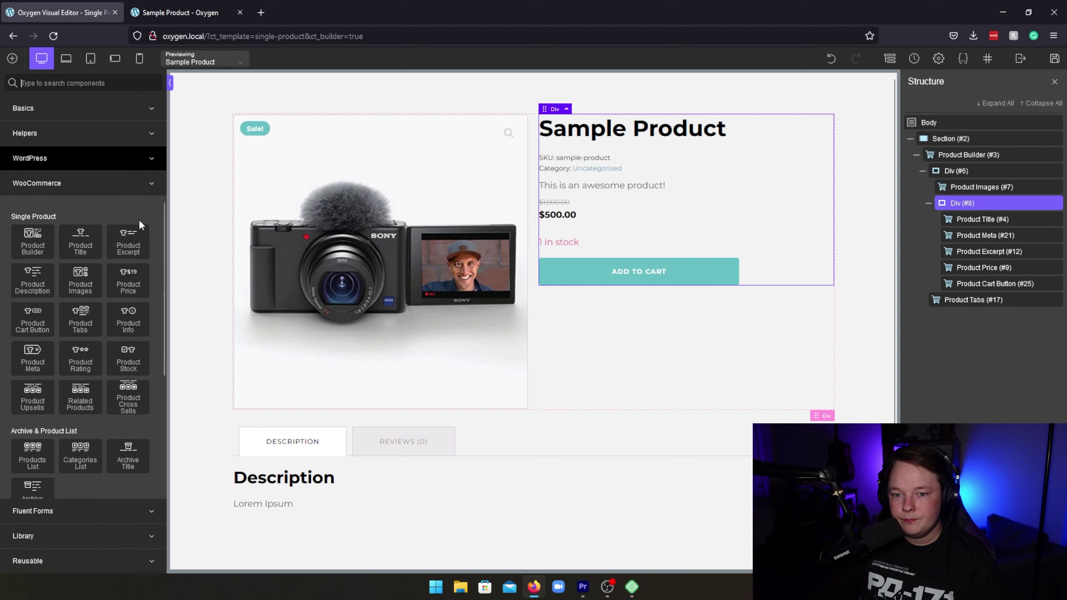
Place a new Product Rating just under the Sample Product title with a 0.5em bottom margin
left_click(84, 364)
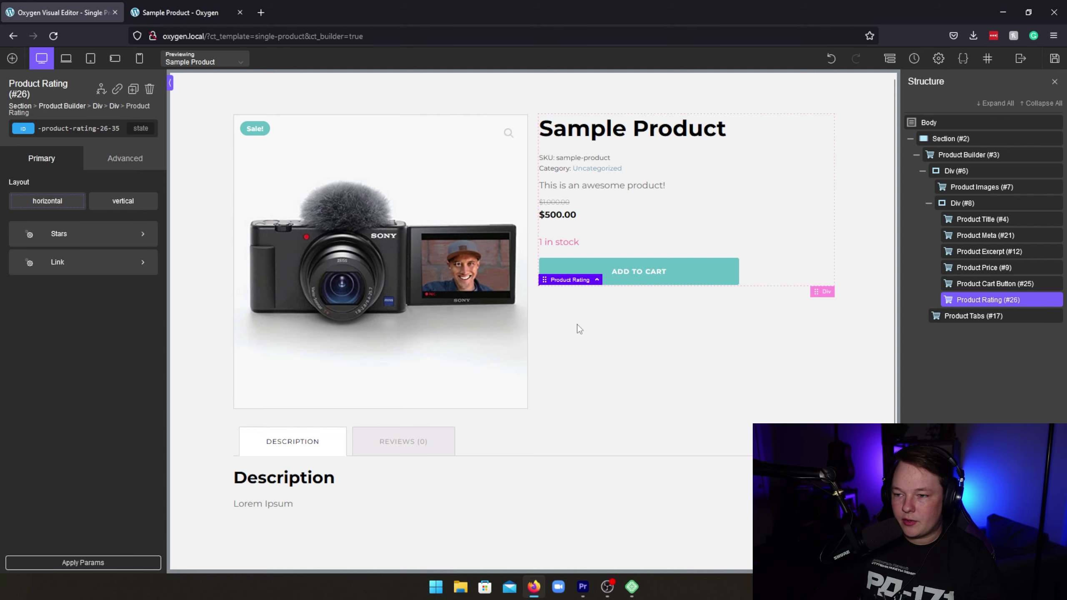
left_click_drag(541, 281, 992, 237)
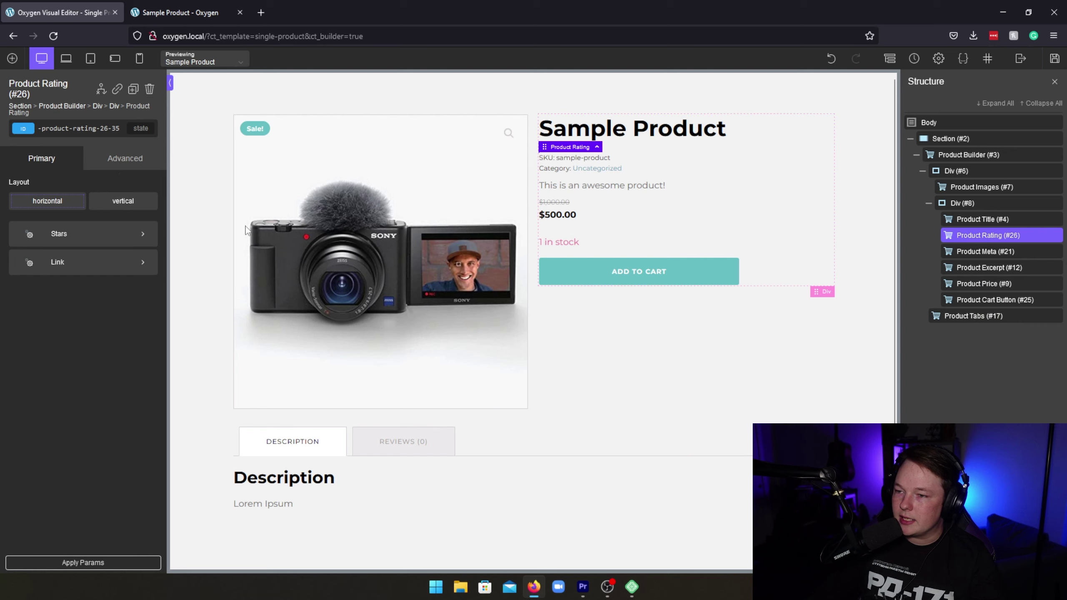
left_click(117, 162)
left_click(88, 221)
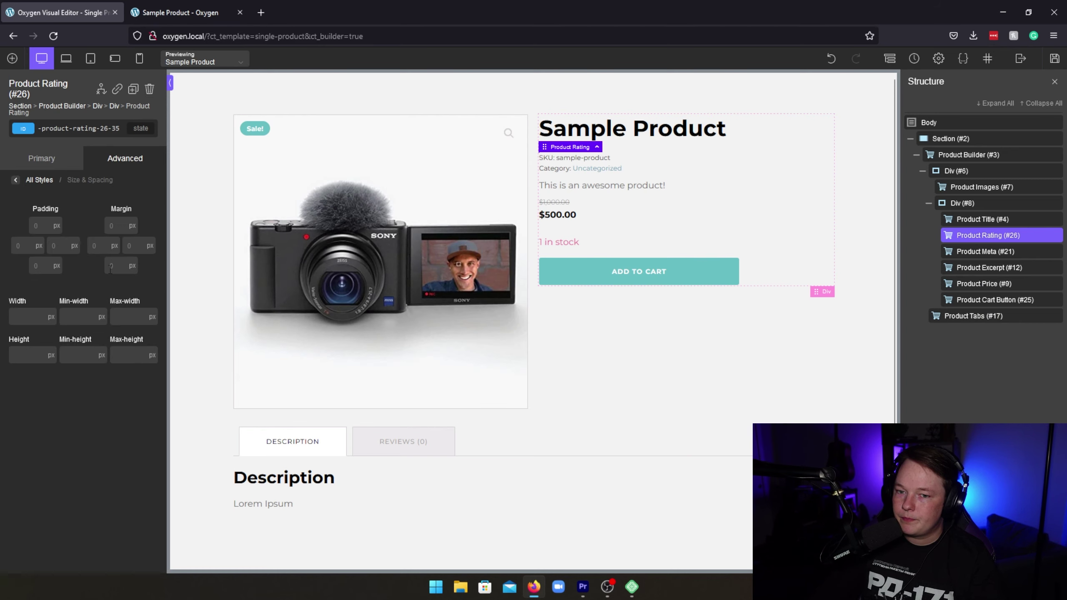
left_click(132, 266)
left_click(122, 272)
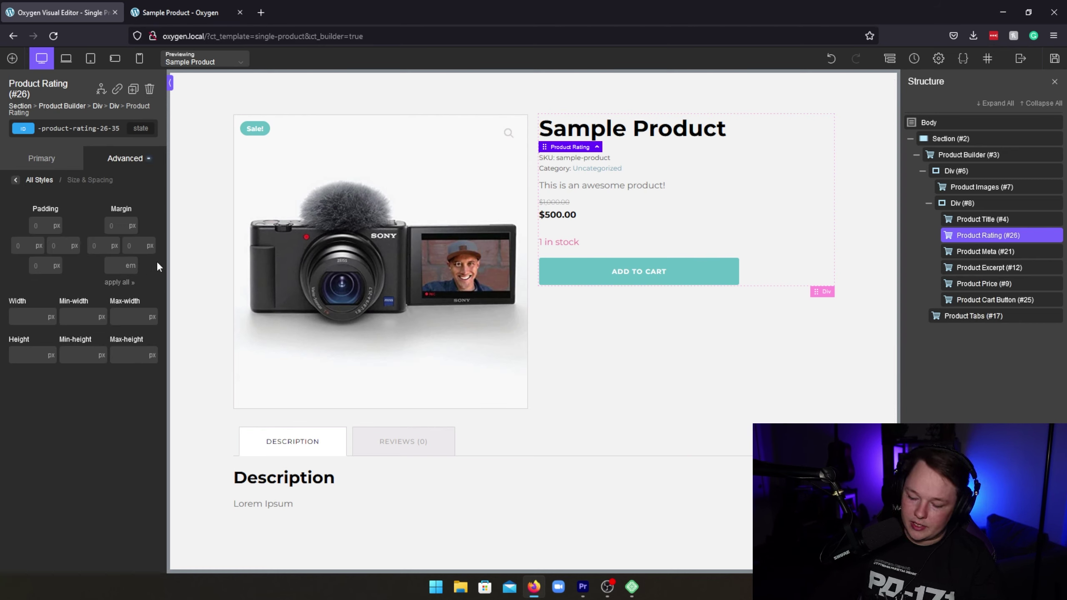
type("0.5")
left_click(12, 59)
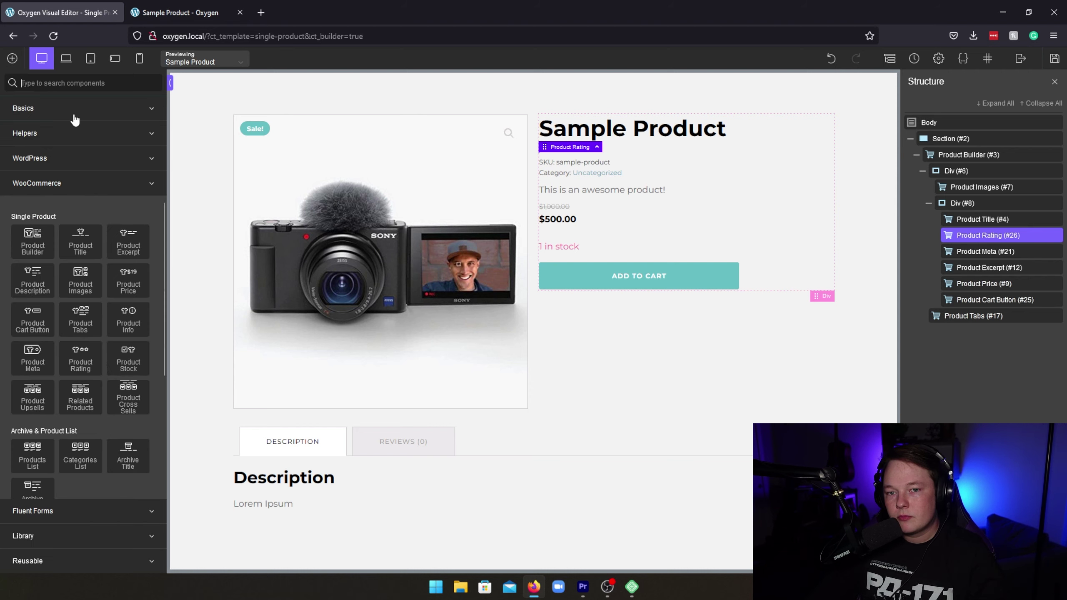
scroll(126, 320, "down", 4)
scroll(130, 356, "down", 3)
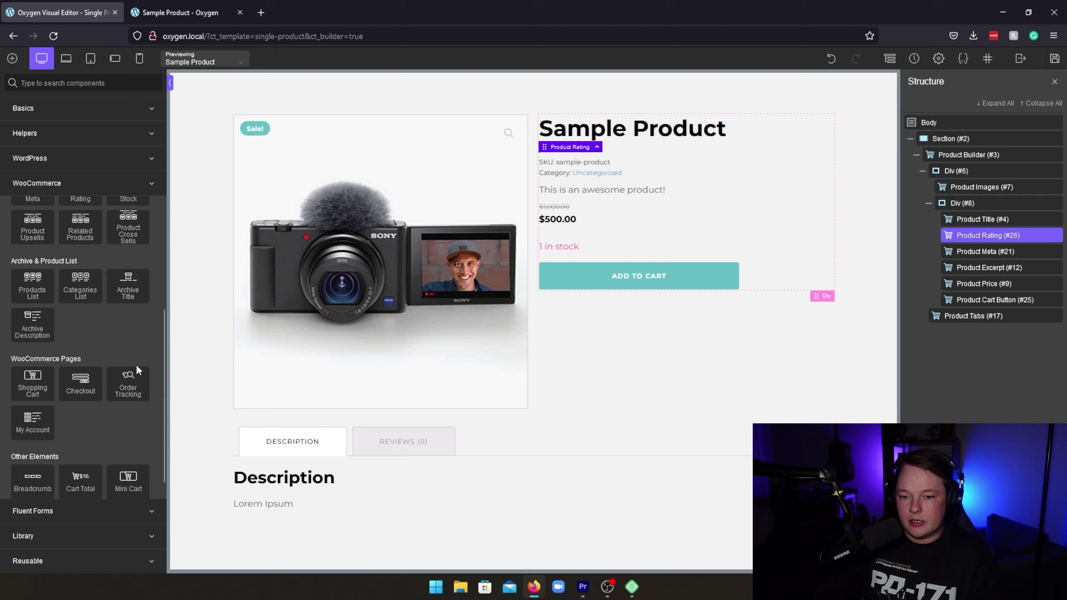
scroll(136, 364, "down", 1)
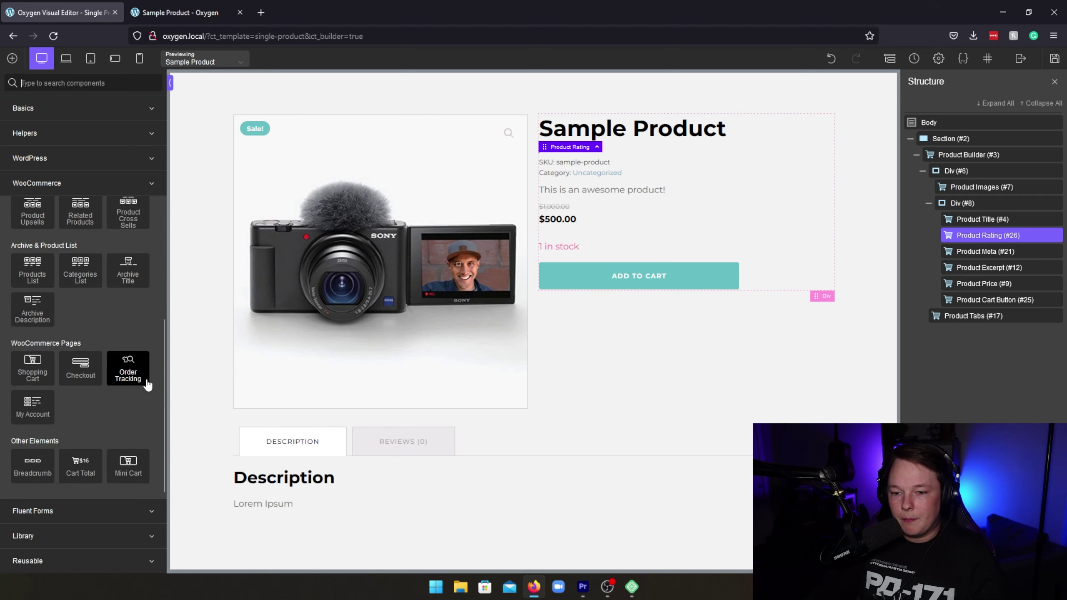
Add a Breadcrumb inside Product Builder, above the two-column Div (#6)
left_click(42, 466)
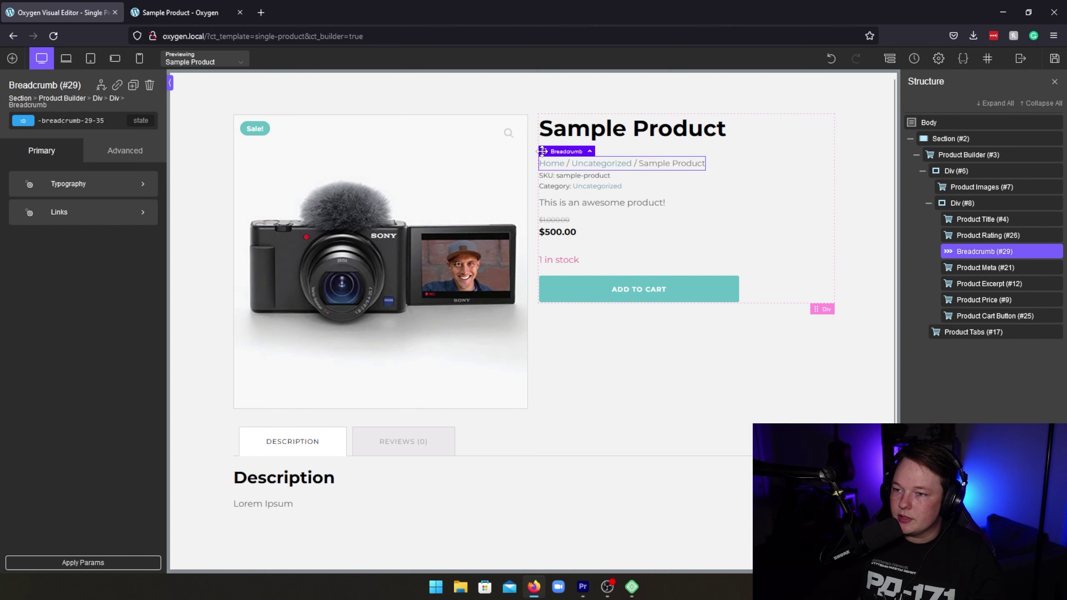
left_click_drag(542, 150, 378, 107)
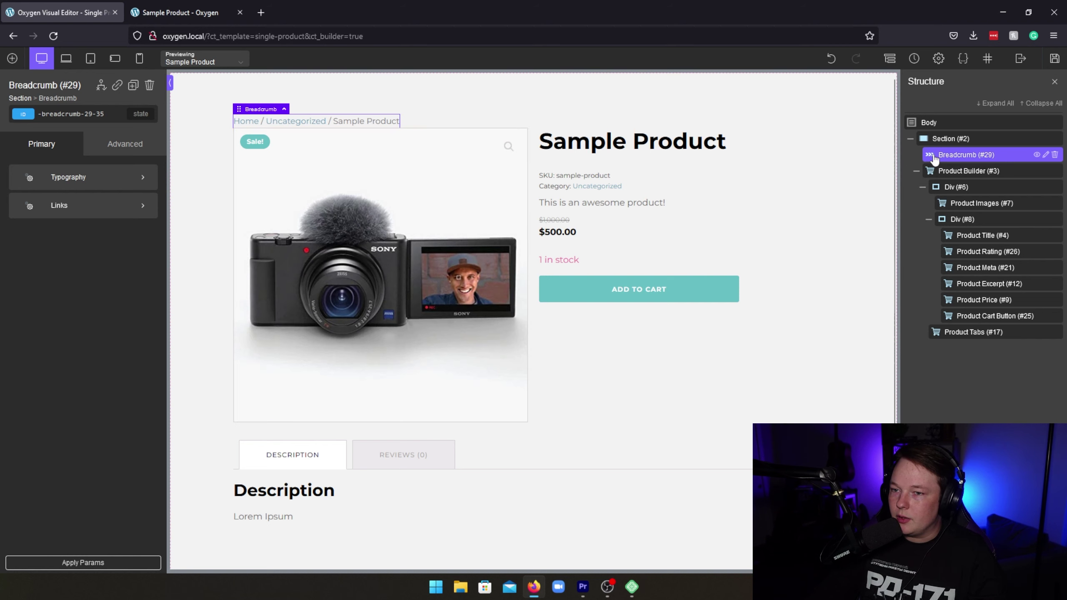
left_click_drag(933, 159, 962, 179)
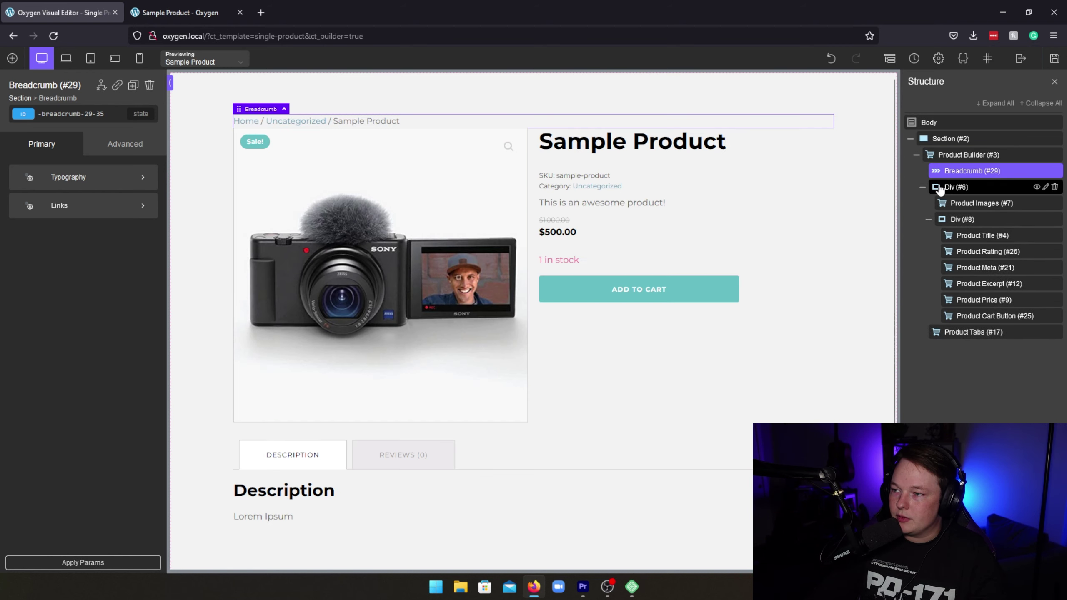
left_click(923, 187)
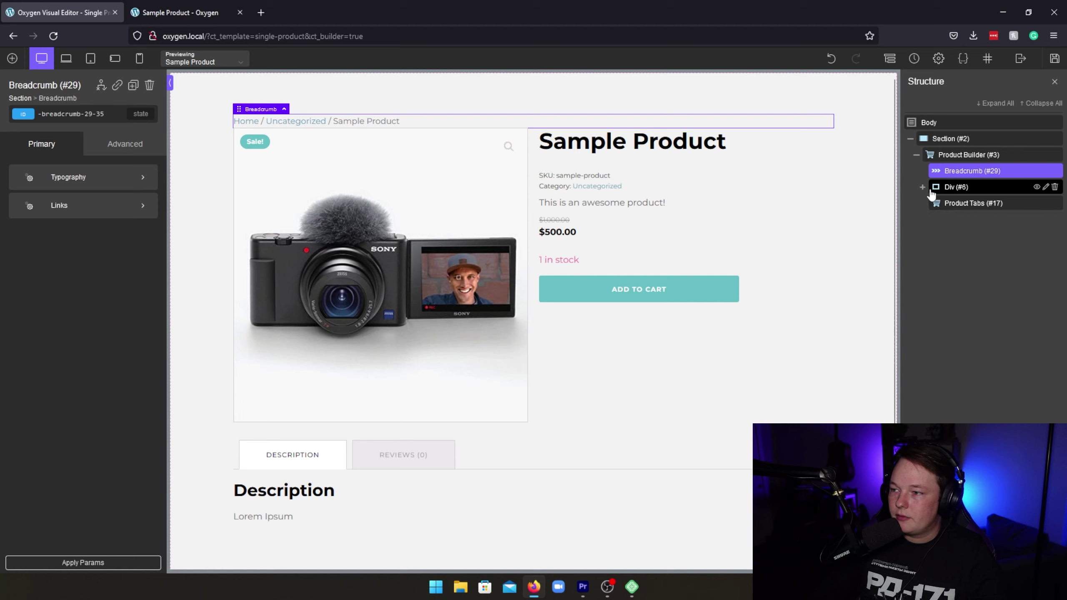
left_click(930, 189)
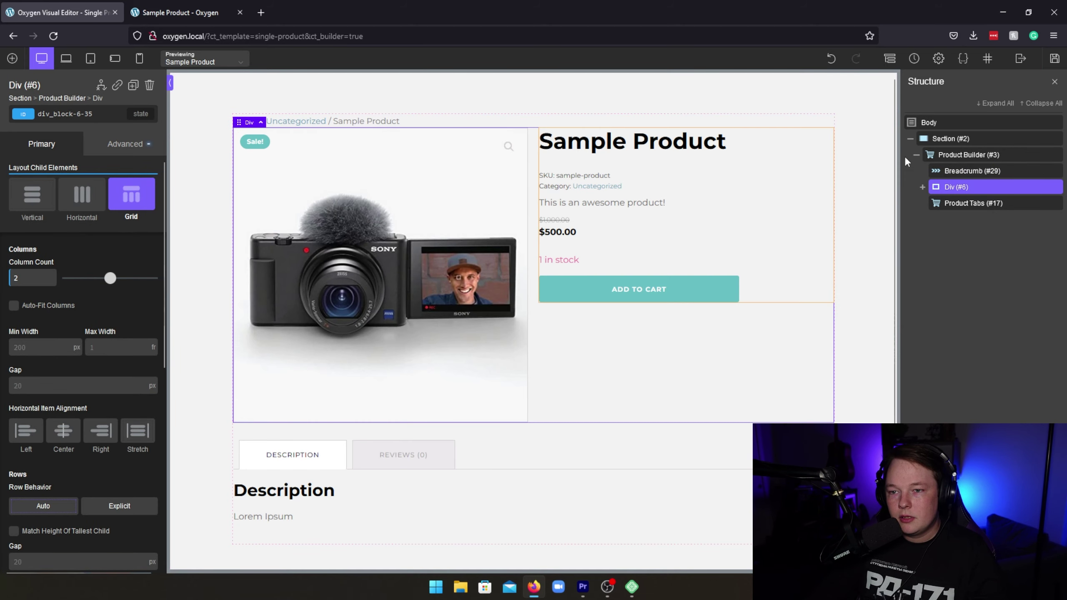
Switch the breadcrumb's bottom margin unit to em
left_click(931, 171)
left_click(125, 144)
left_click(93, 206)
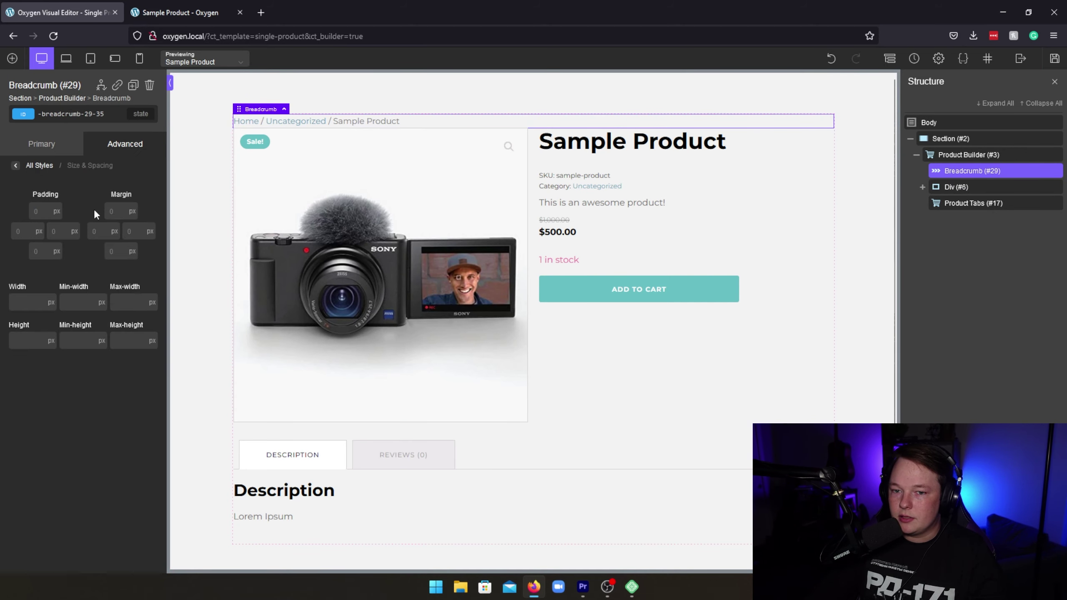
left_click(131, 251)
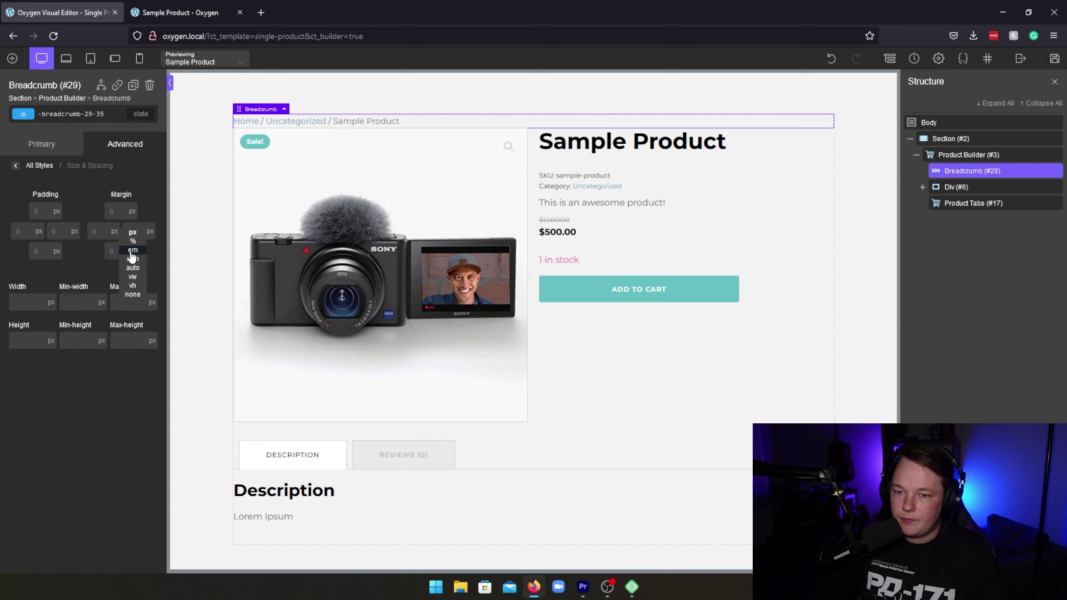
left_click(132, 250)
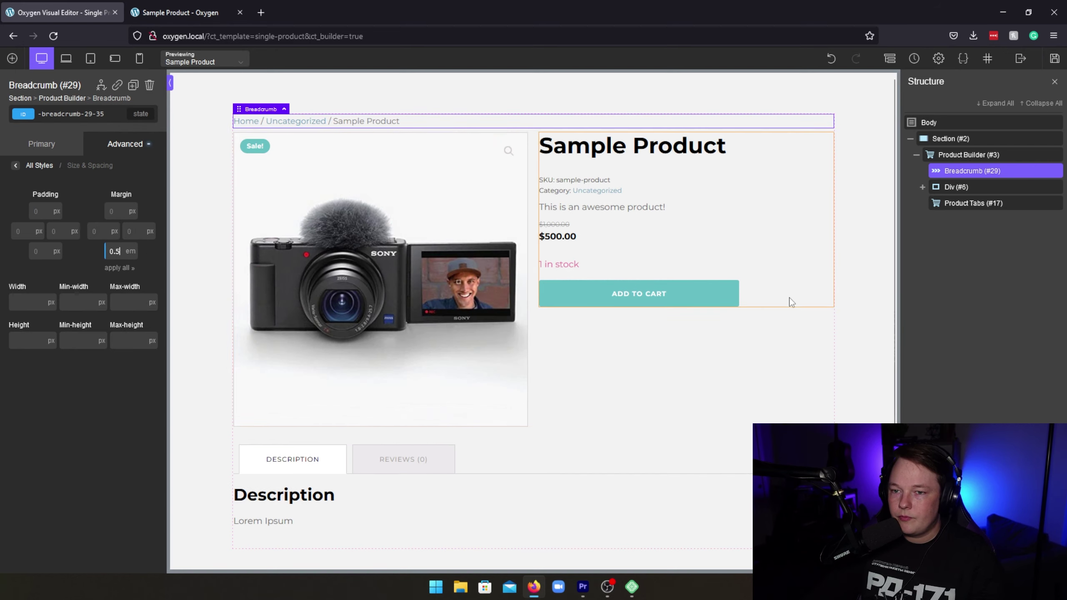
left_click(695, 383)
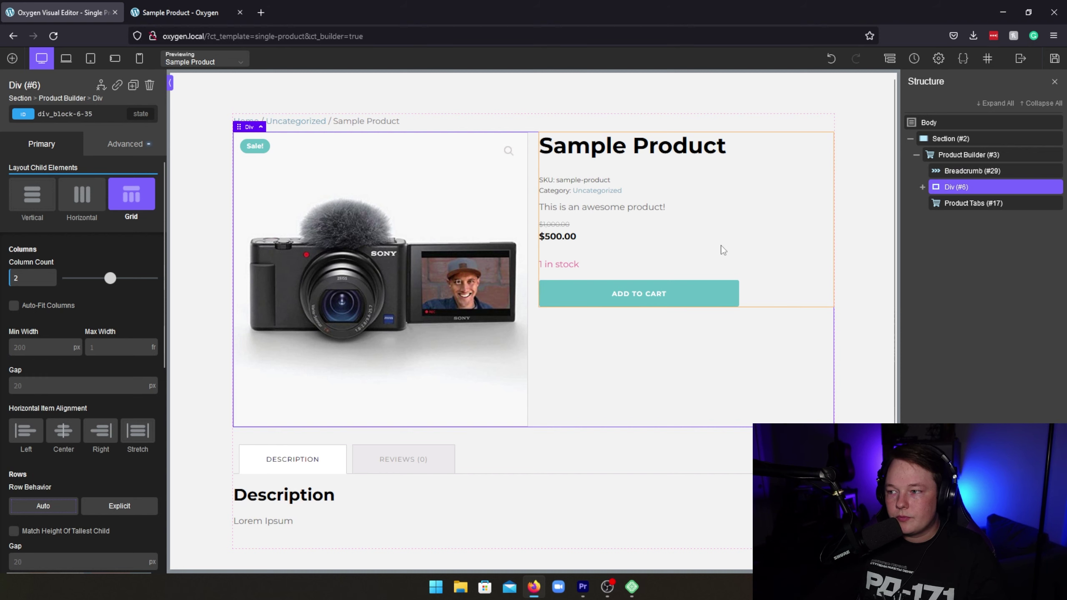
left_click(12, 58)
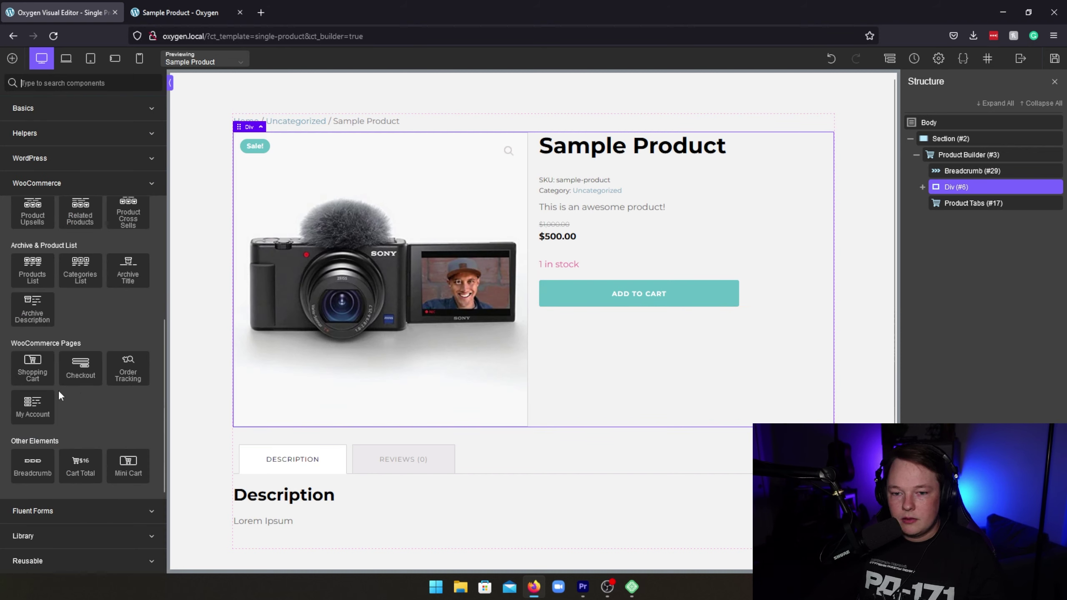
Review the image-left, details-right layout, select Section #2 and save the single product template
scroll(69, 294, "up", 5)
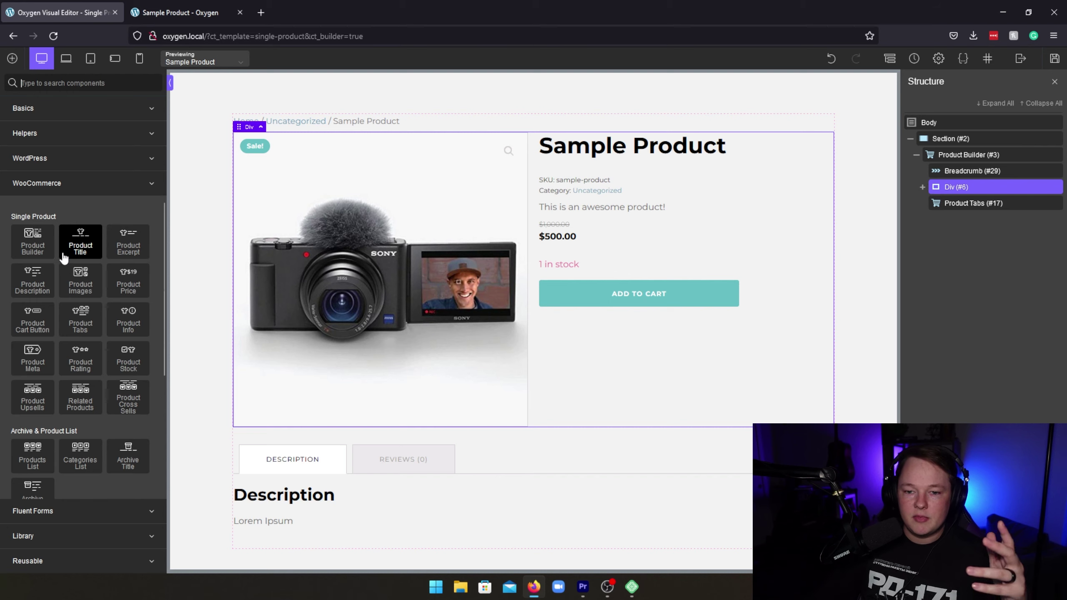
scroll(143, 353, "down", 2)
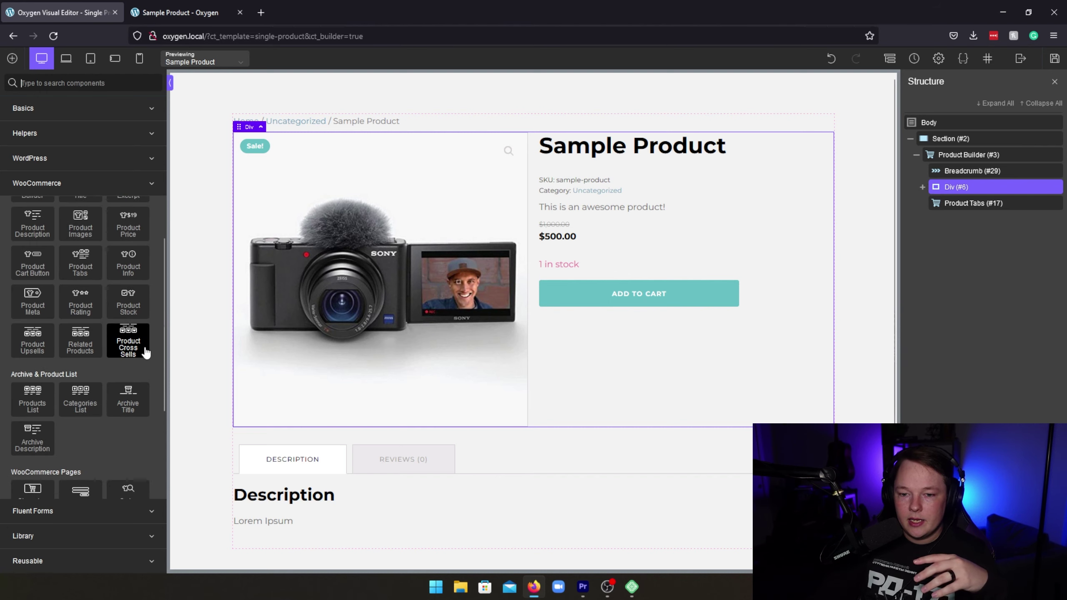
scroll(145, 353, "down", 4)
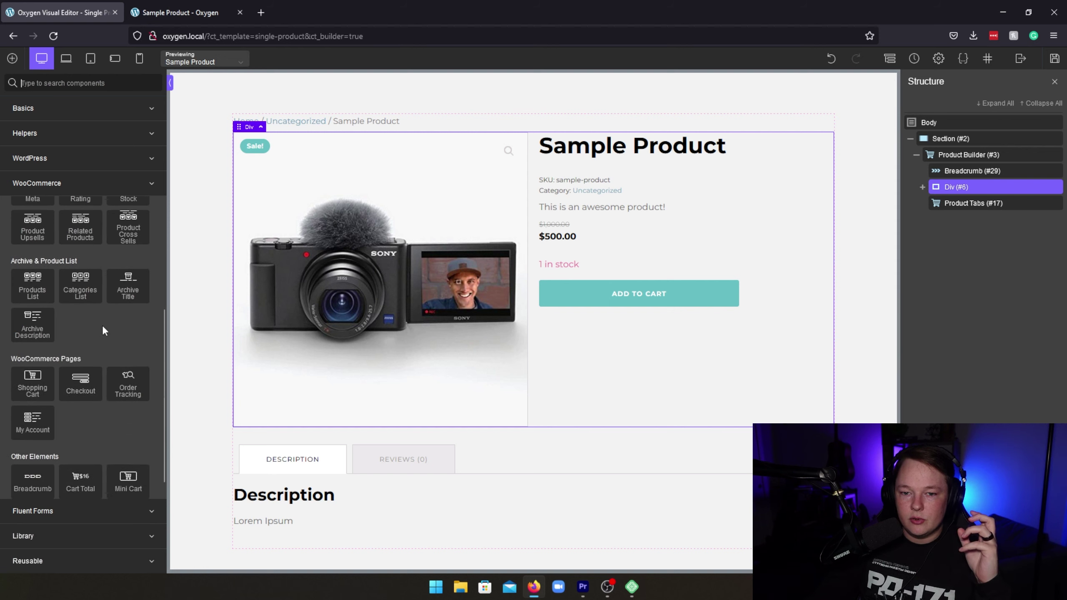
scroll(104, 327, "down", 1)
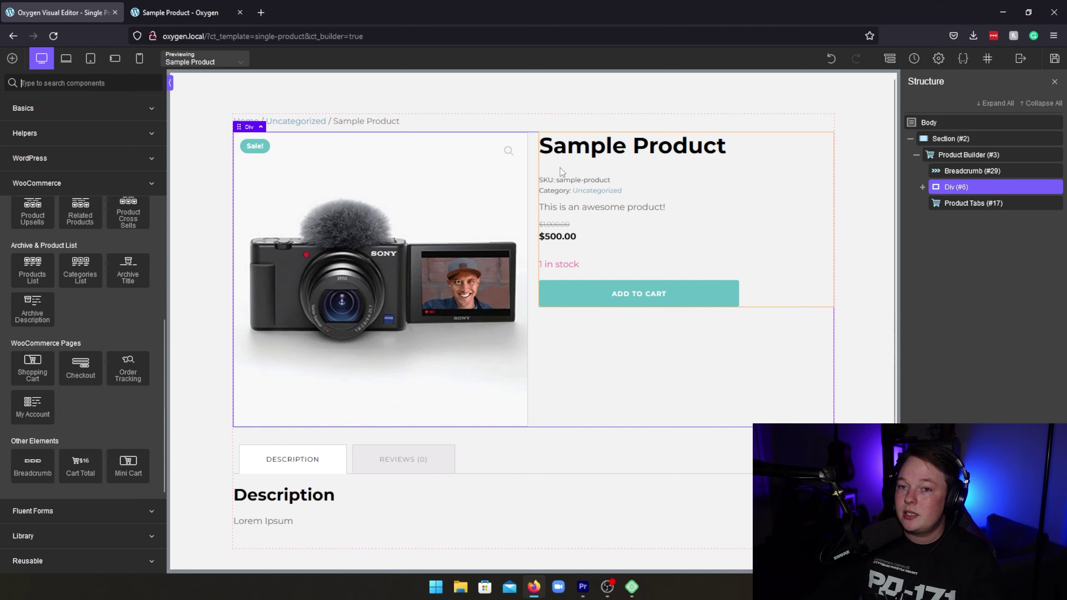
left_click(857, 303)
scroll(804, 393, "down", 1)
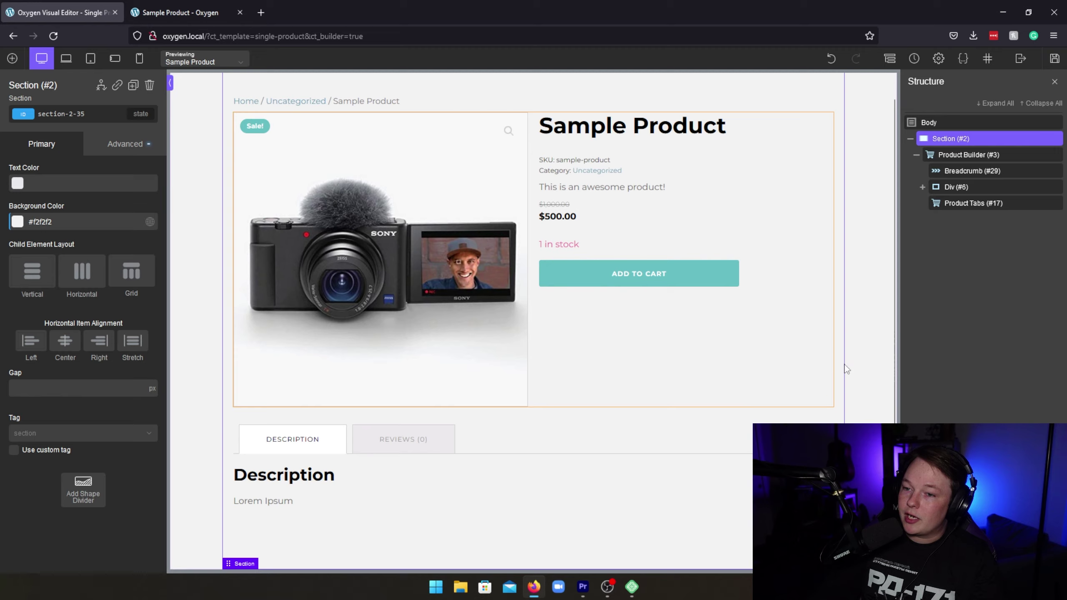
left_click(1046, 62)
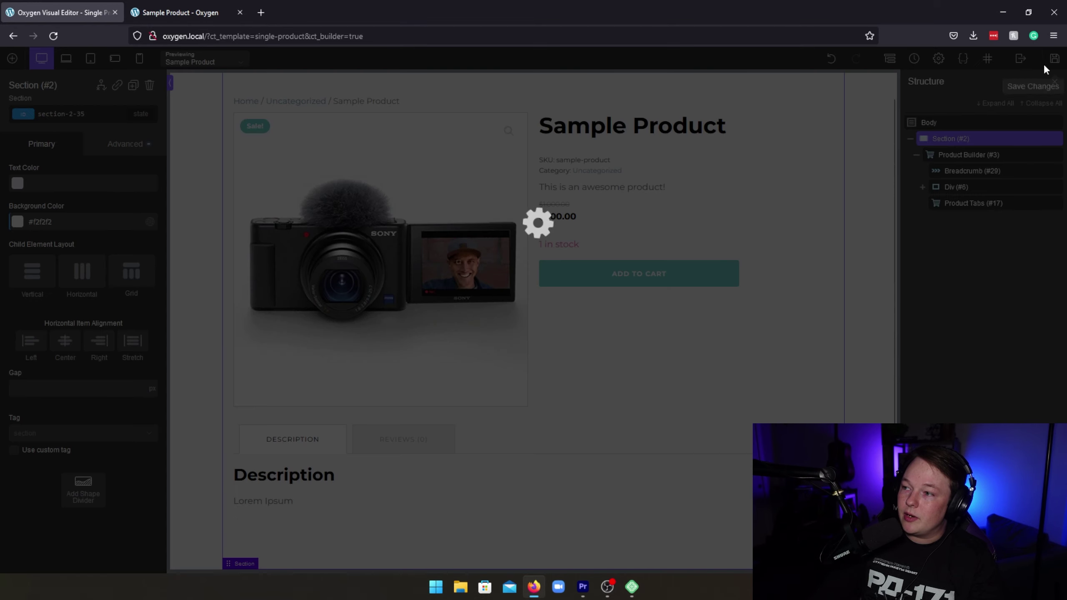
Switch to the Sample Product tab to see the saved template on the live page
left_click(248, 20)
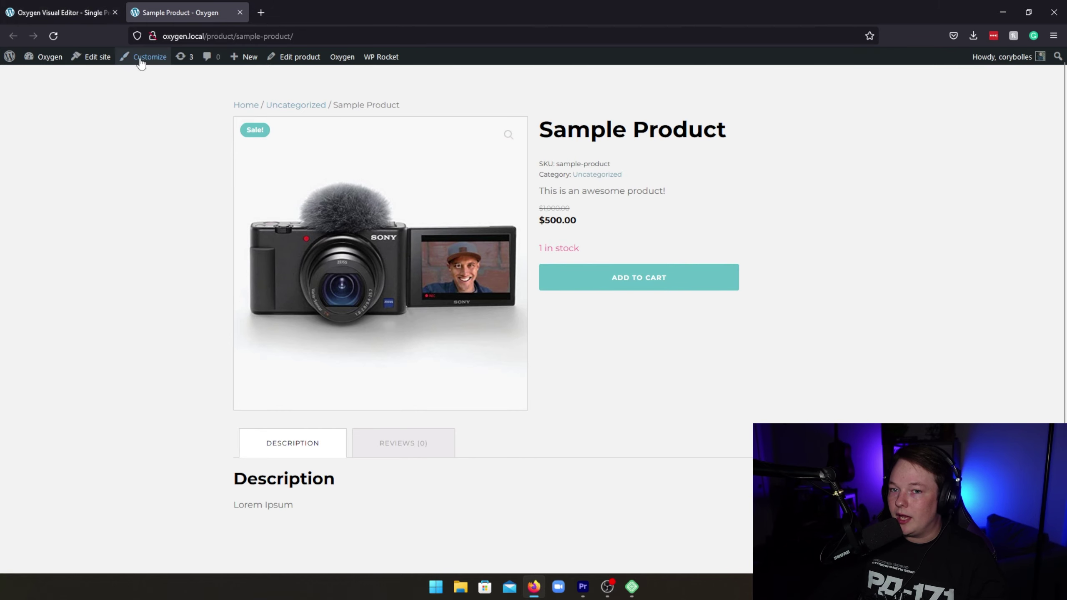
Give the Add to Cart button a #ff2323 background and a darker #ba0000 hover colour
left_click(60, 6)
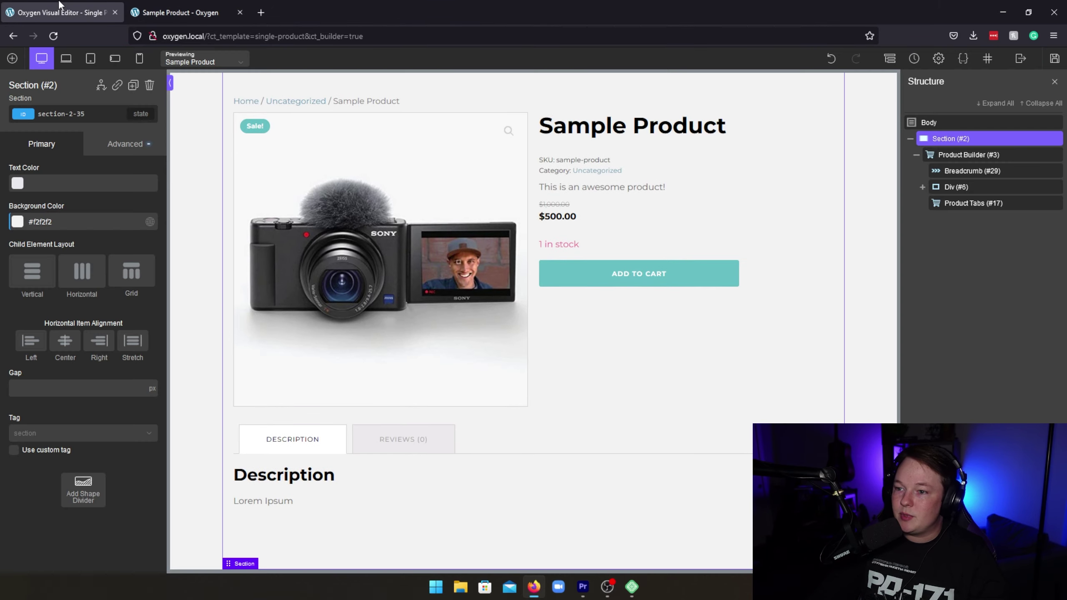
left_click(620, 271)
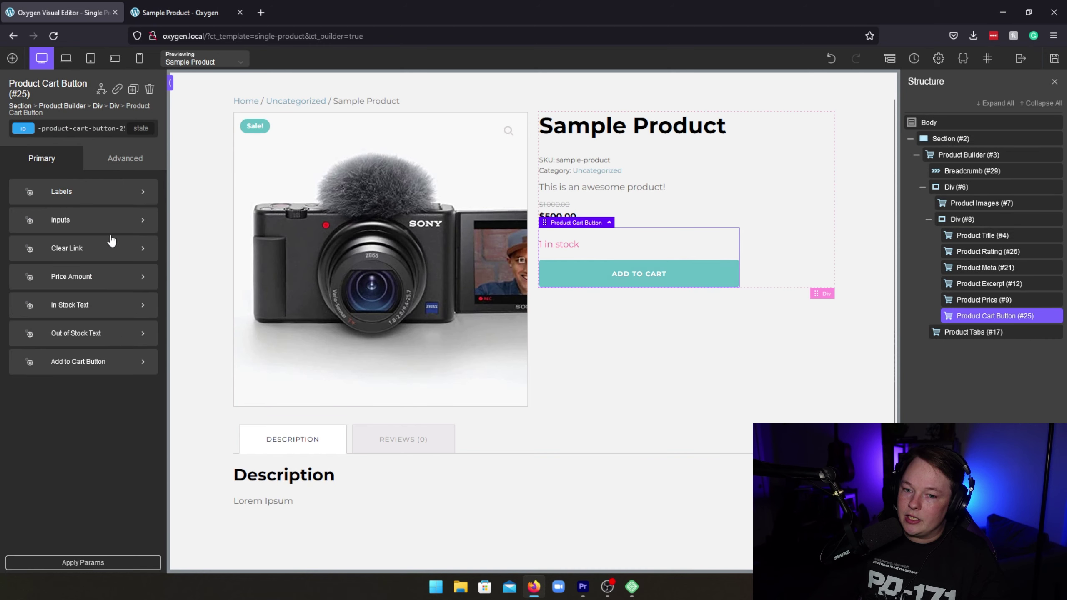
left_click(92, 364)
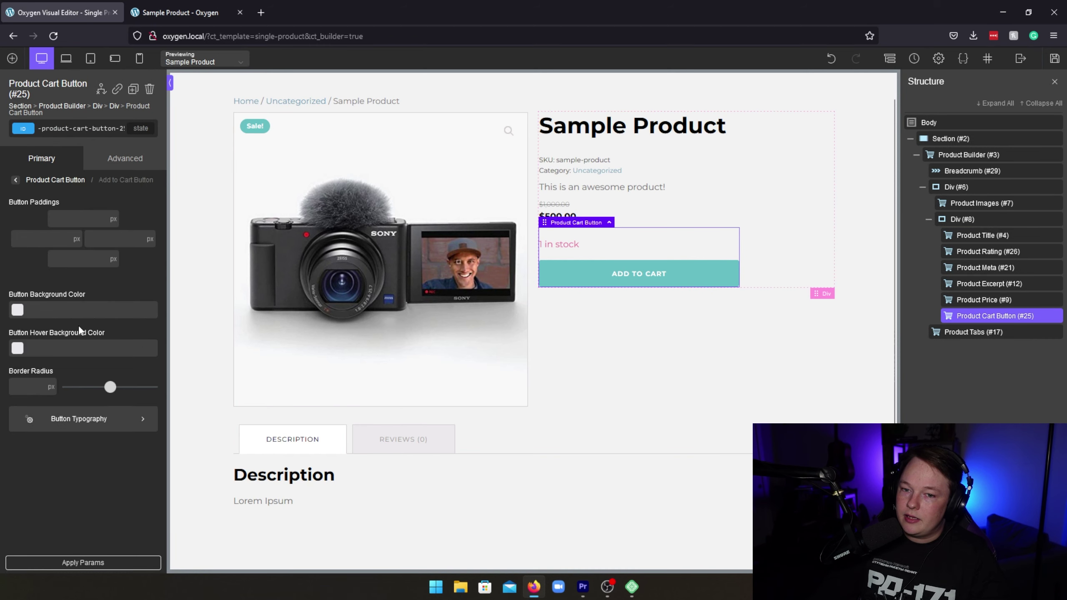
left_click(18, 310)
left_click(82, 327)
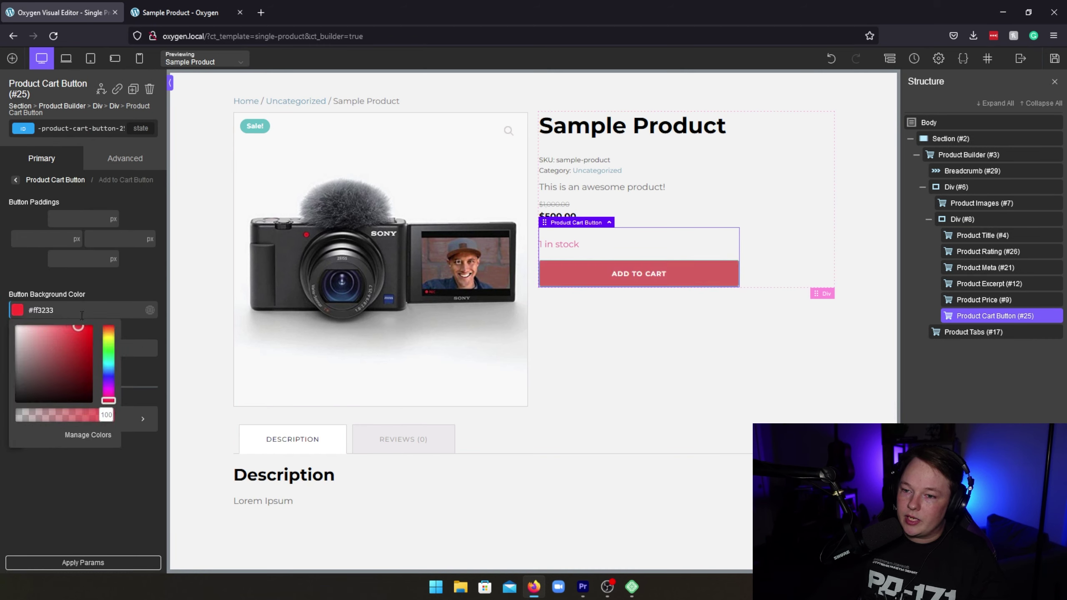
left_click(37, 456)
left_click(18, 348)
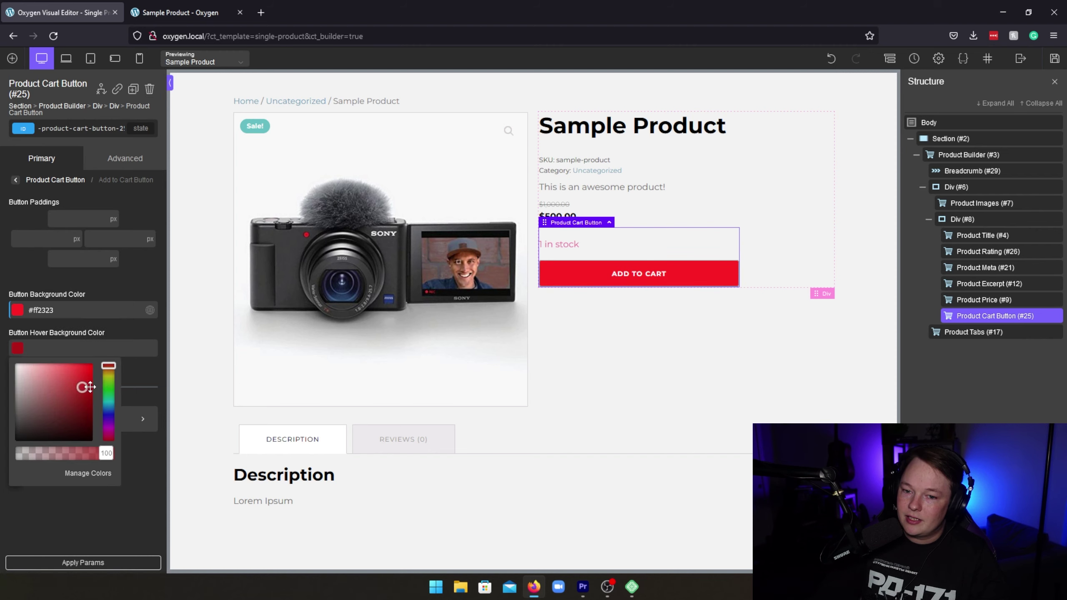
left_click(90, 385)
left_click(609, 346)
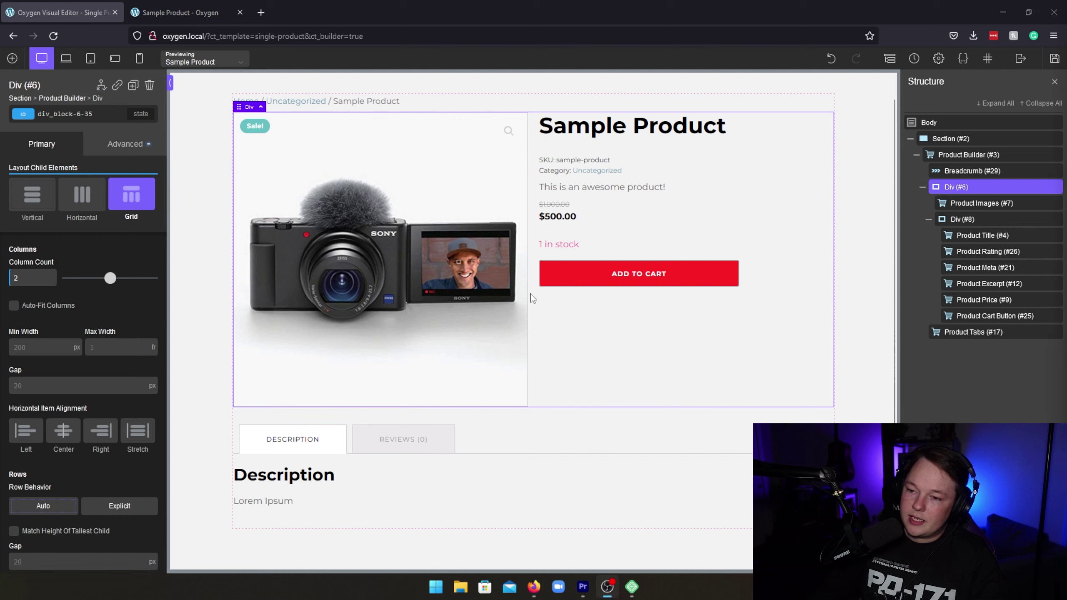
left_click(601, 171)
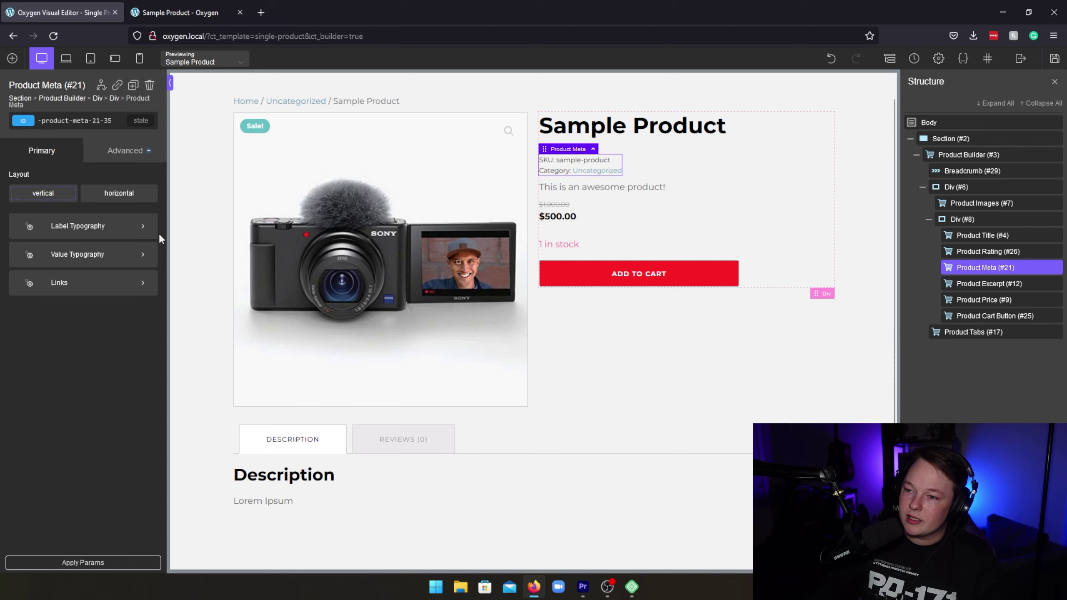
Save the product template and view it on the front end
left_click(1052, 68)
mouse_move(1021, 58)
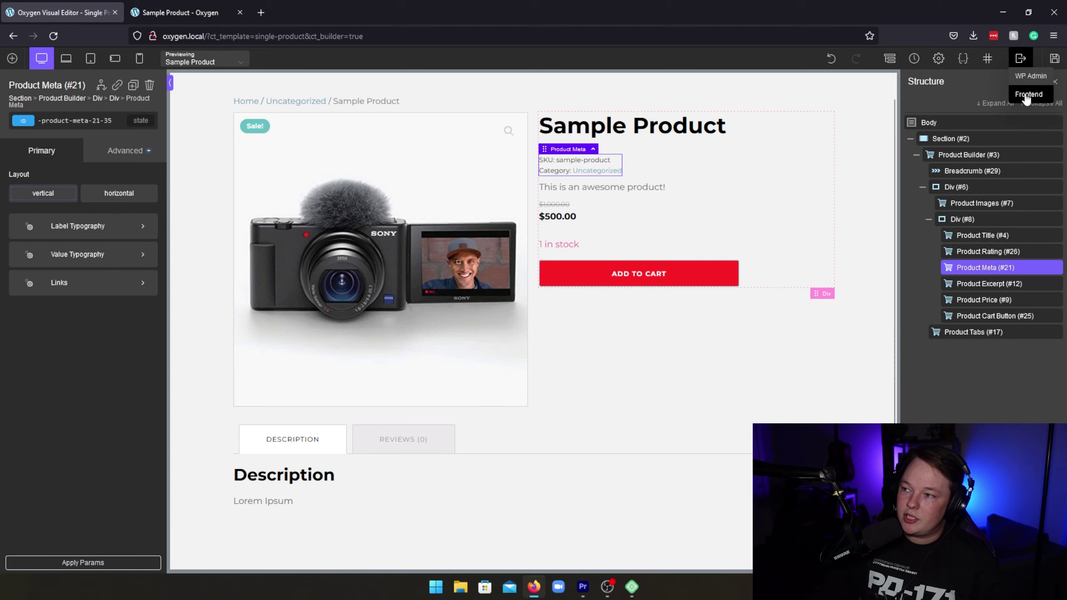
left_click(1025, 95)
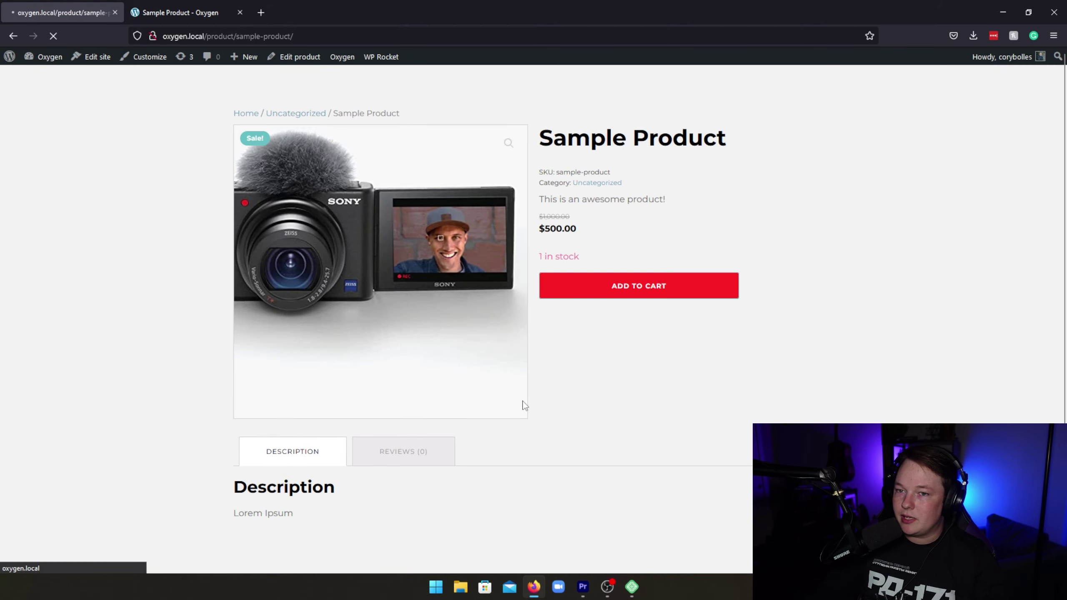
Add the Sample Product to the cart and go to the Cart page
left_click_drag(258, 120, 498, 126)
left_click(699, 139)
left_click(773, 131)
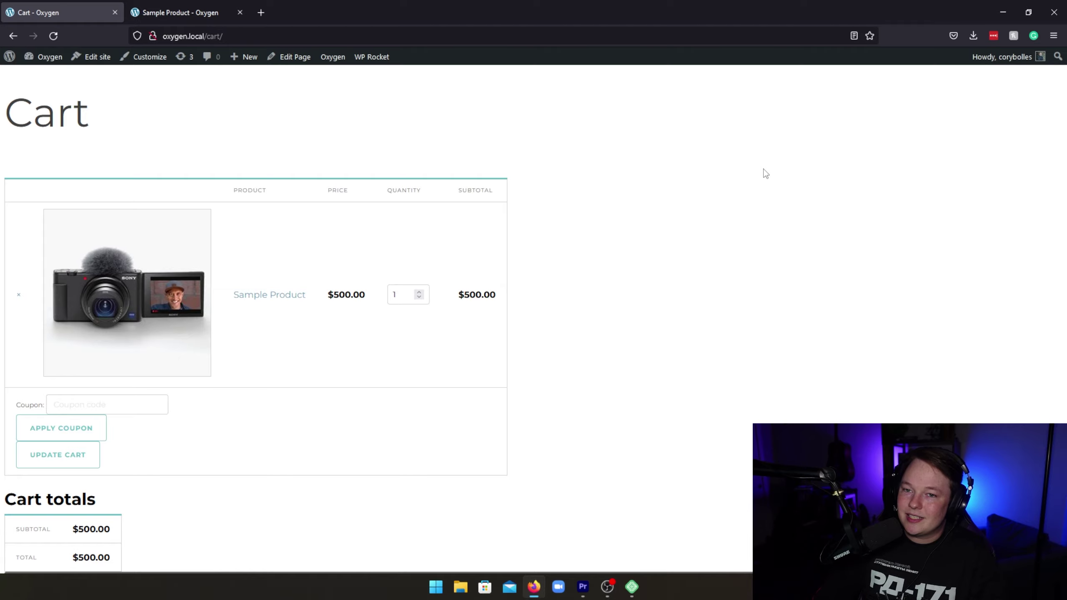
left_click(167, 12)
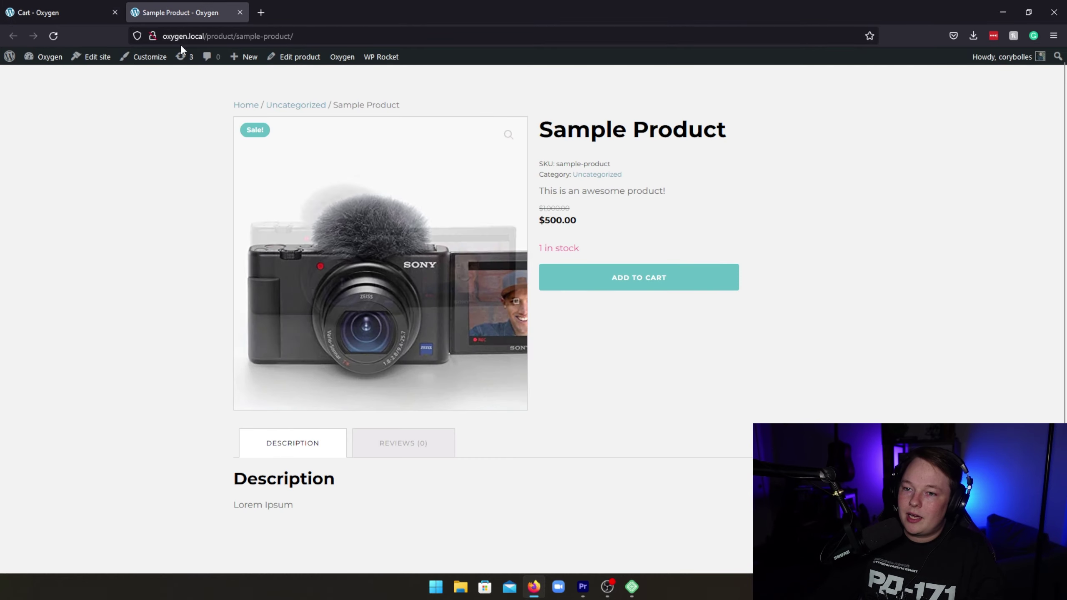
key("ctrl+shift+Tab")
Open the Cart page in Oxygen and add a section with a #efefef background
mouse_move(333, 56)
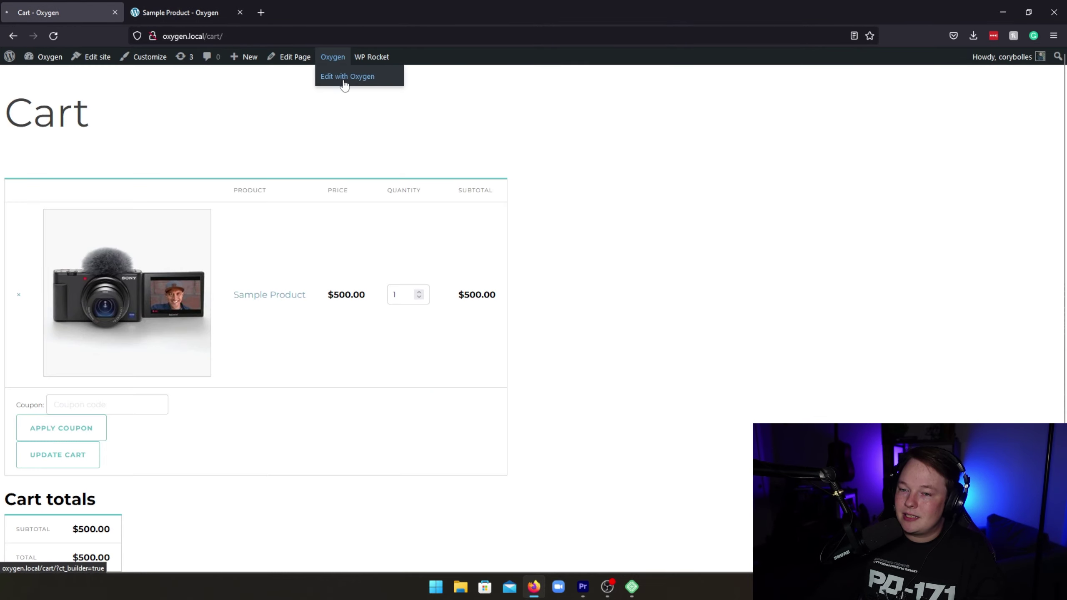
left_click(342, 81)
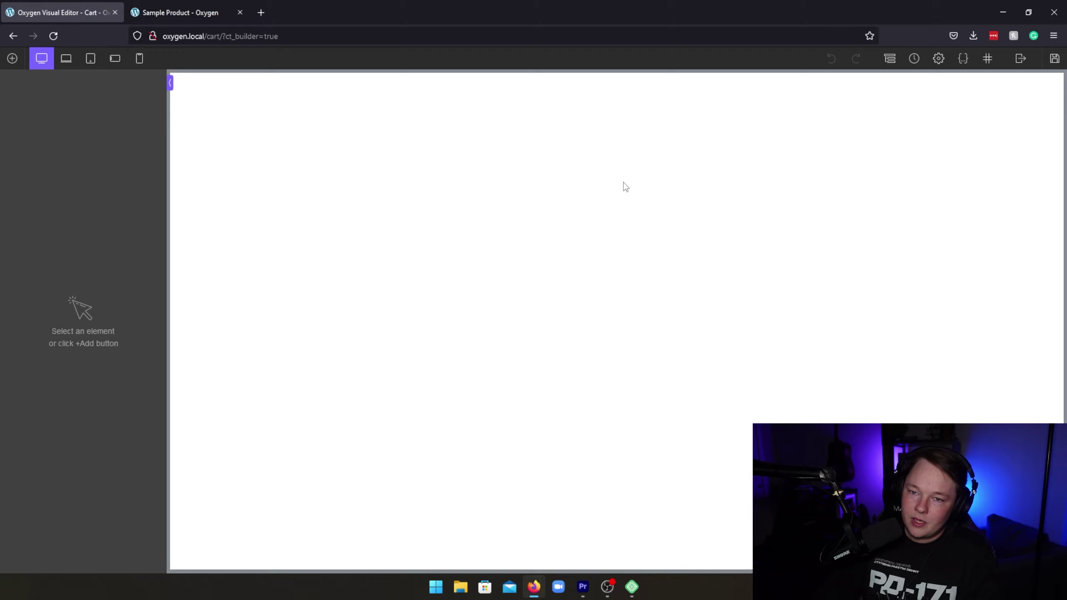
left_click(13, 59)
left_click(33, 157)
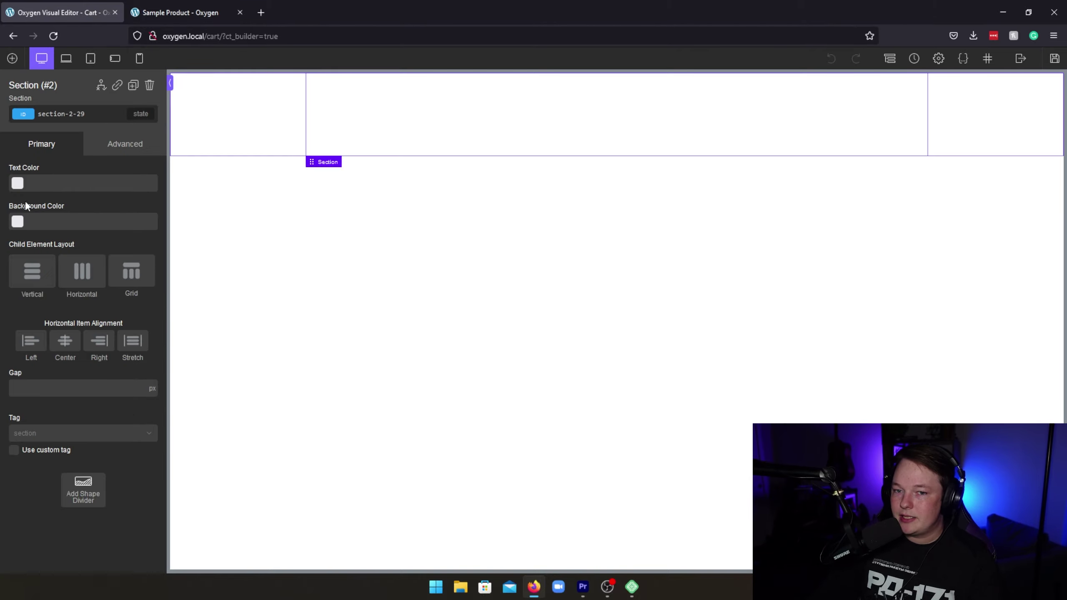
left_click(17, 221)
type("#efefef")
Add the WooCommerce Shopping Cart element into the grey section
left_click(12, 58)
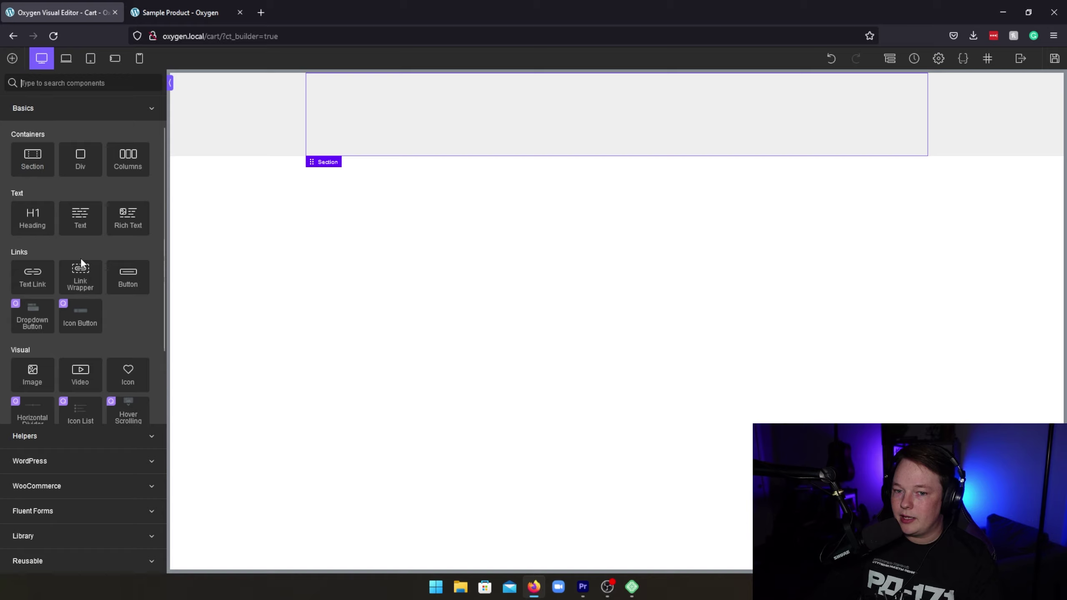
left_click(42, 484)
scroll(117, 450, "down", 3)
scroll(116, 450, "down", 2)
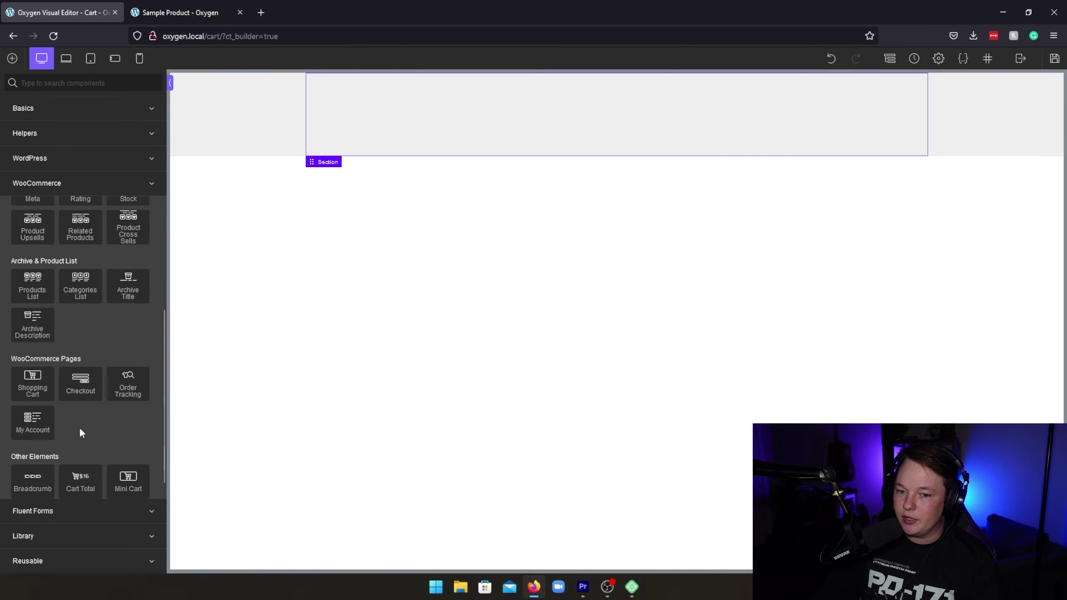
scroll(124, 422, "down", 1)
left_click(37, 378)
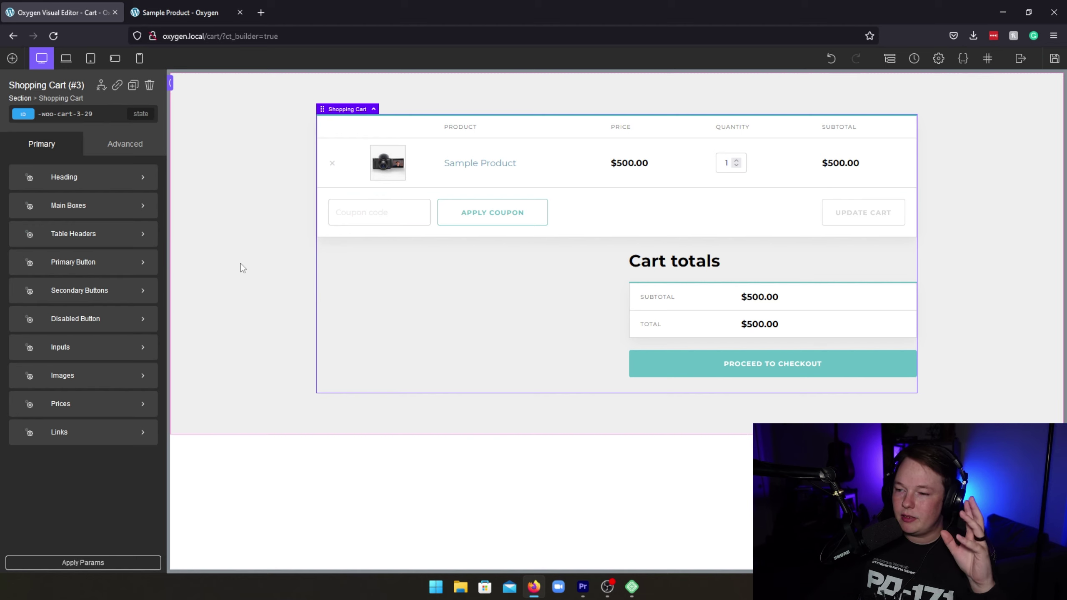
Make the Proceed to Checkout button red with a darker red hover colour
left_click(91, 265)
left_click(17, 203)
left_click(80, 220)
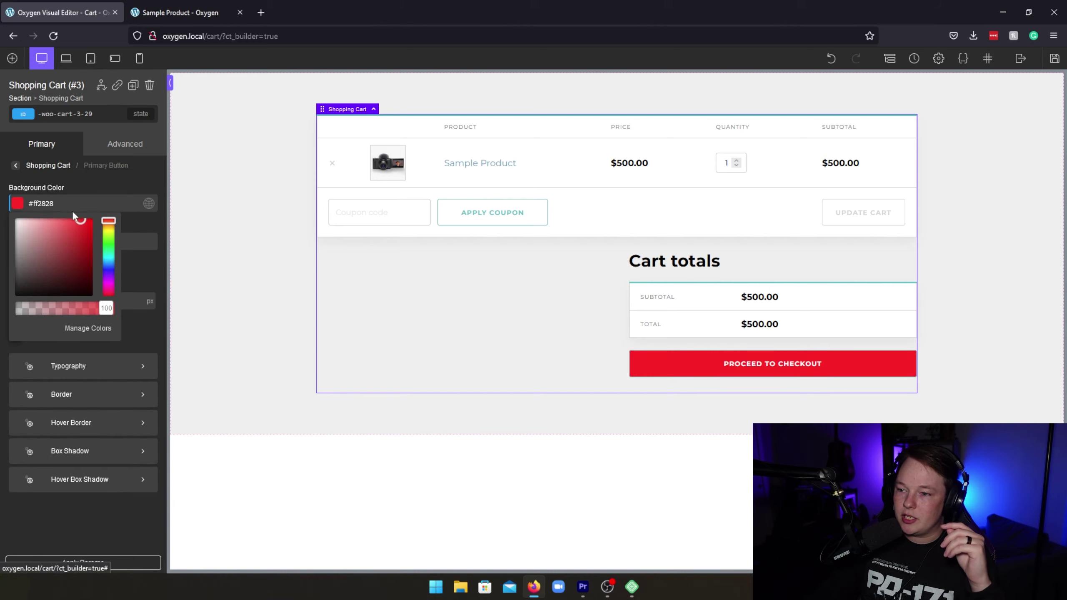
left_click(63, 195)
left_click(17, 242)
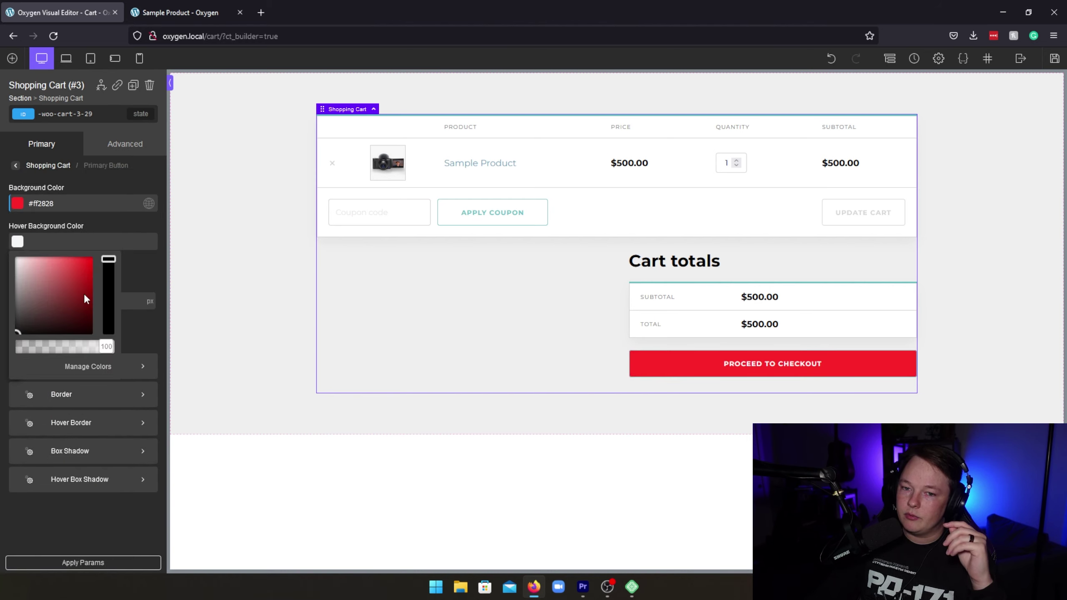
left_click(91, 275)
Try a red background on the cart's main boxes, then reset it to white
left_click(15, 165)
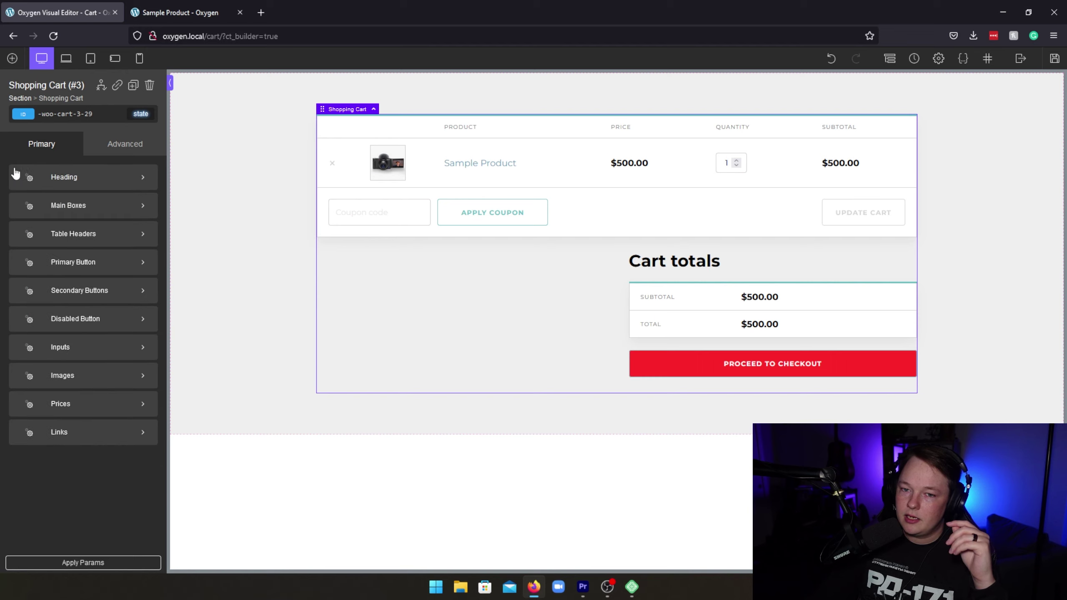
left_click(95, 209)
left_click(17, 203)
left_click(79, 218)
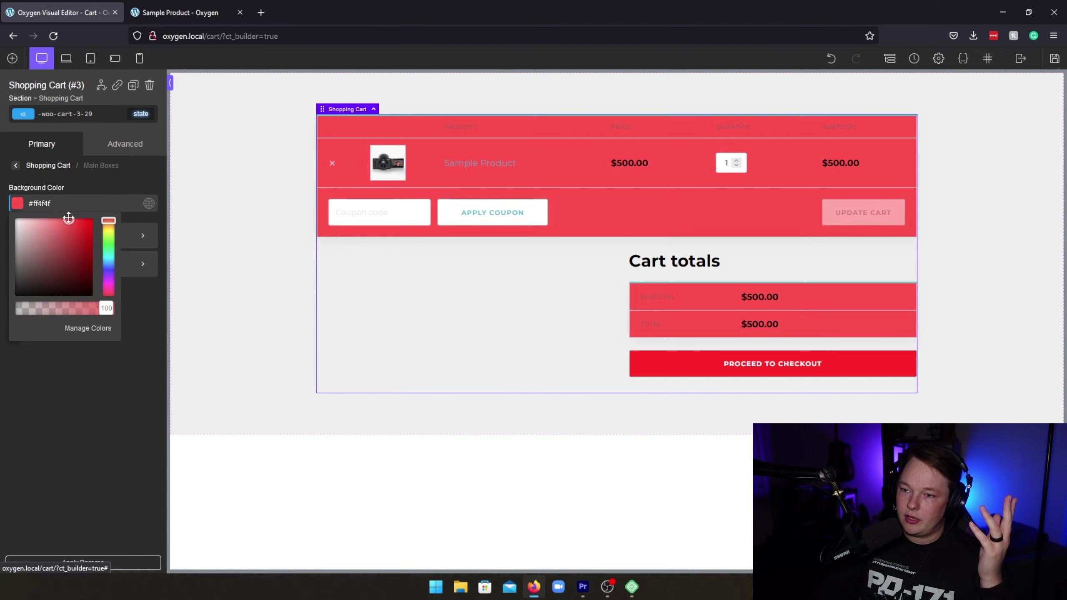
left_click_drag(76, 215, 4, 205)
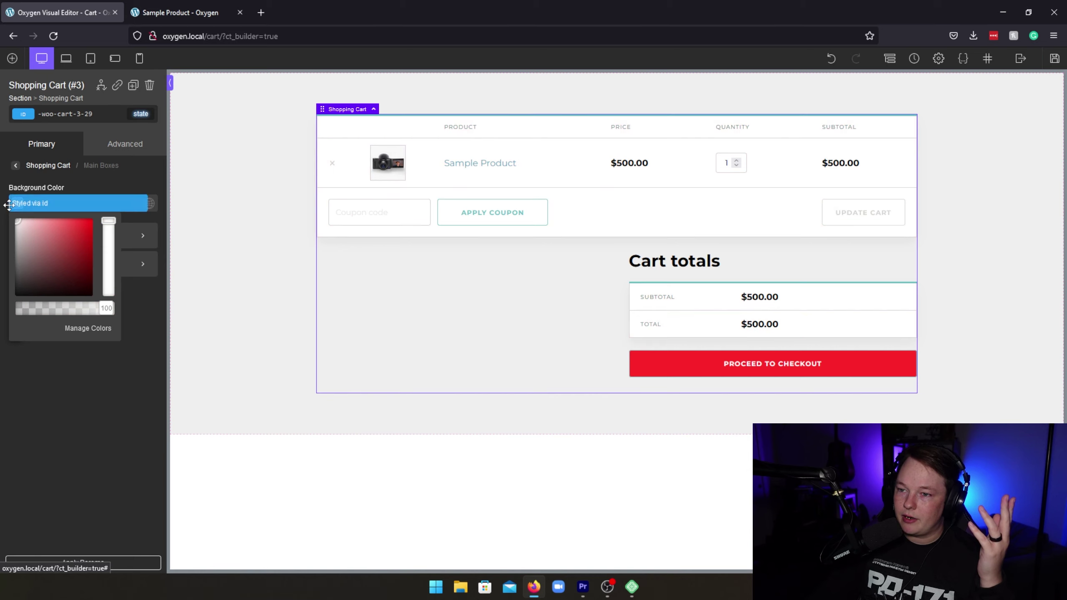
left_click(15, 165)
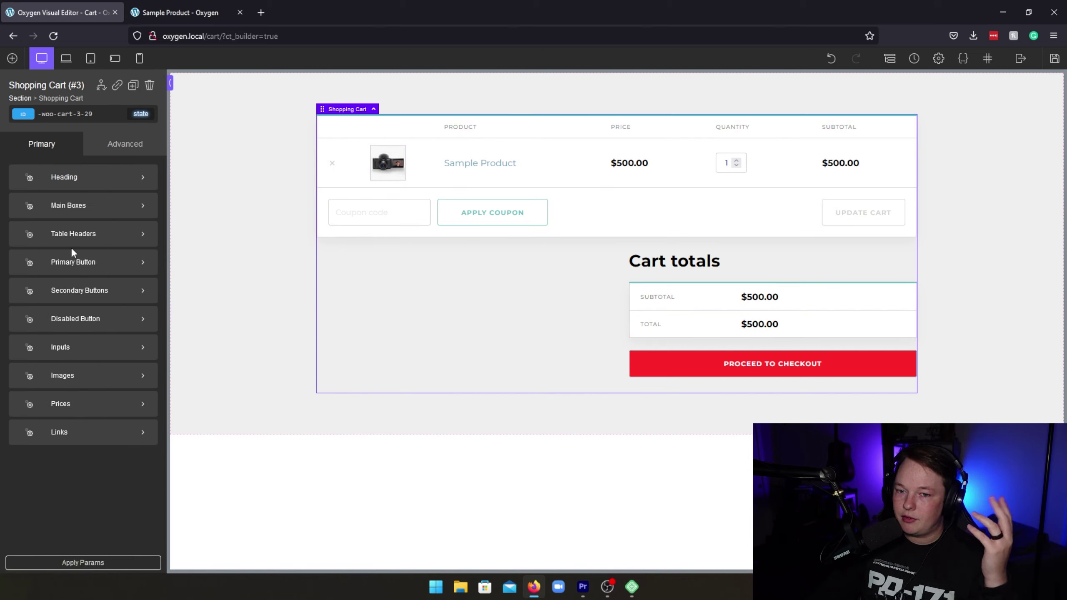
Set the cart table headers' font size to 20 px and reselect the Shopping Cart
left_click(74, 235)
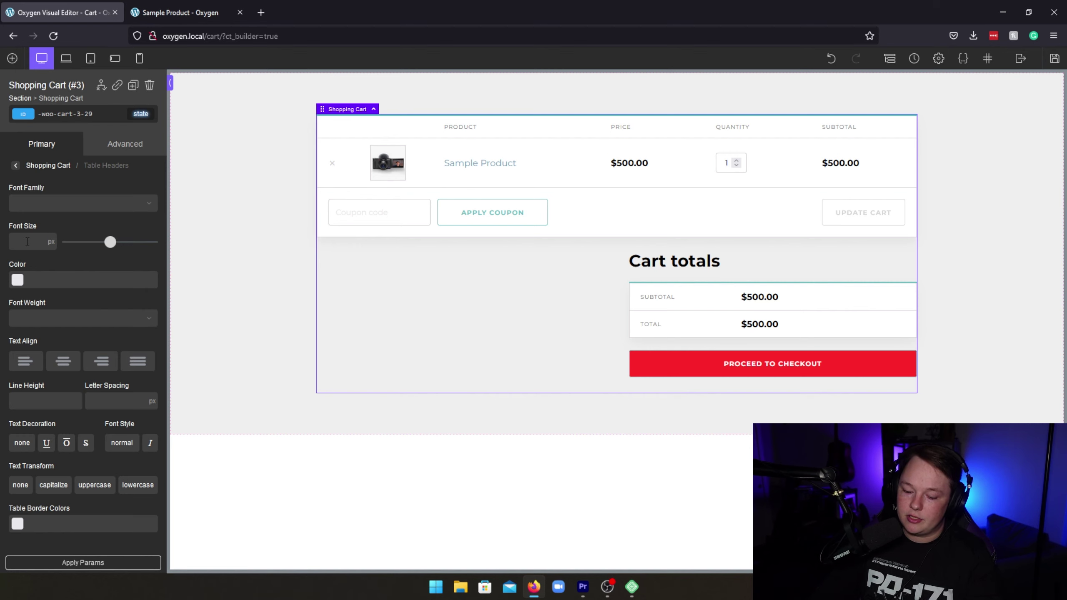
left_click(27, 242)
key("Up")
key("Up")
key("Up")
key("Up")
key("Up")
key("Up")
key("Up")
key("Up")
key("Up")
key("Up")
key("Up")
key("Up")
key("Up")
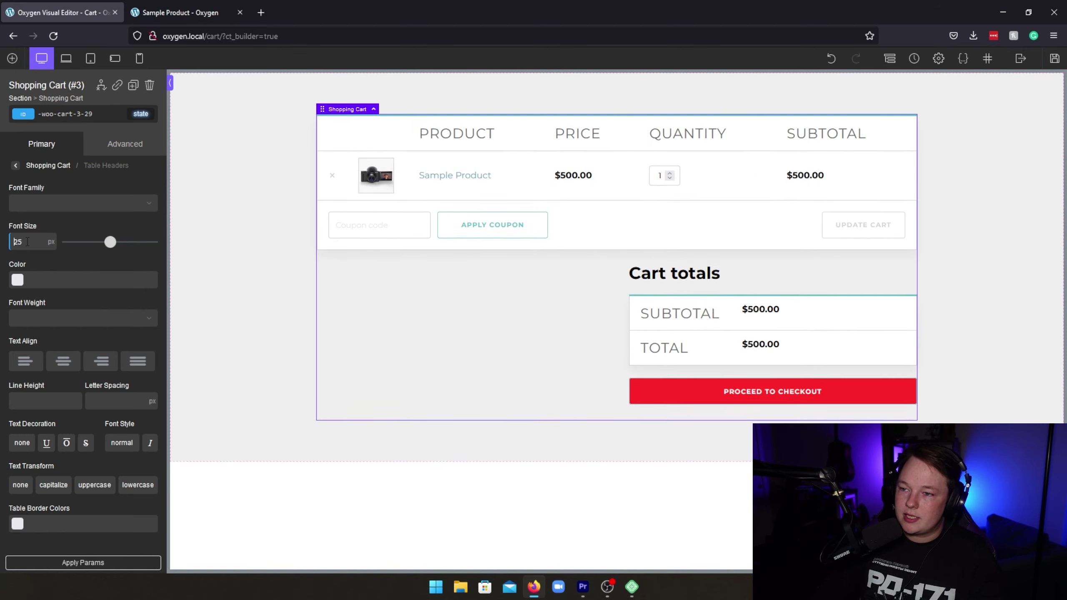
key("Down")
key("Down")
key("Down")
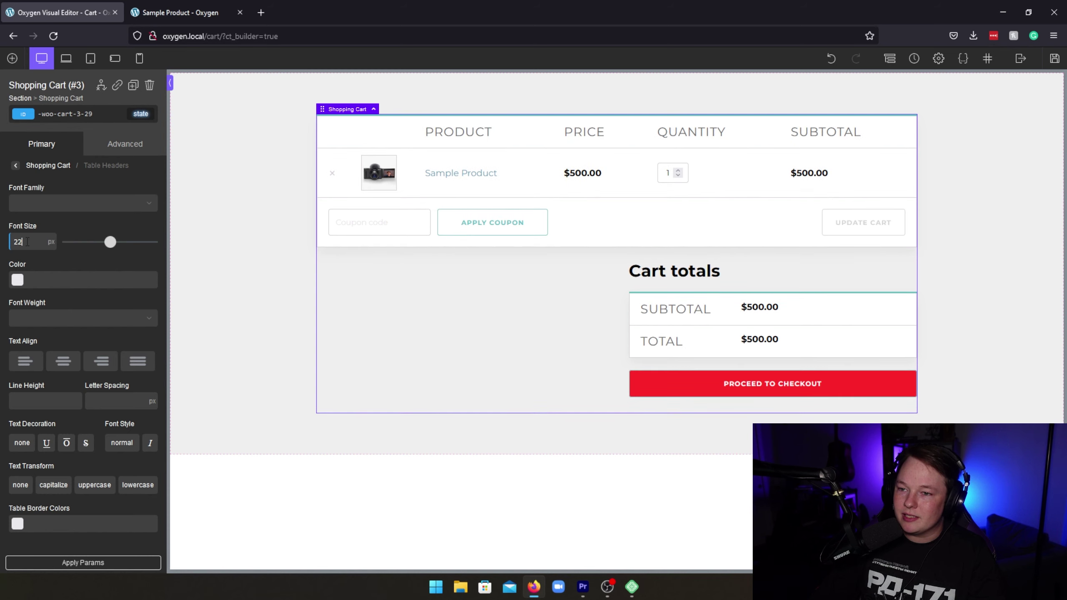
key("Down")
key("Down")
key("Down")
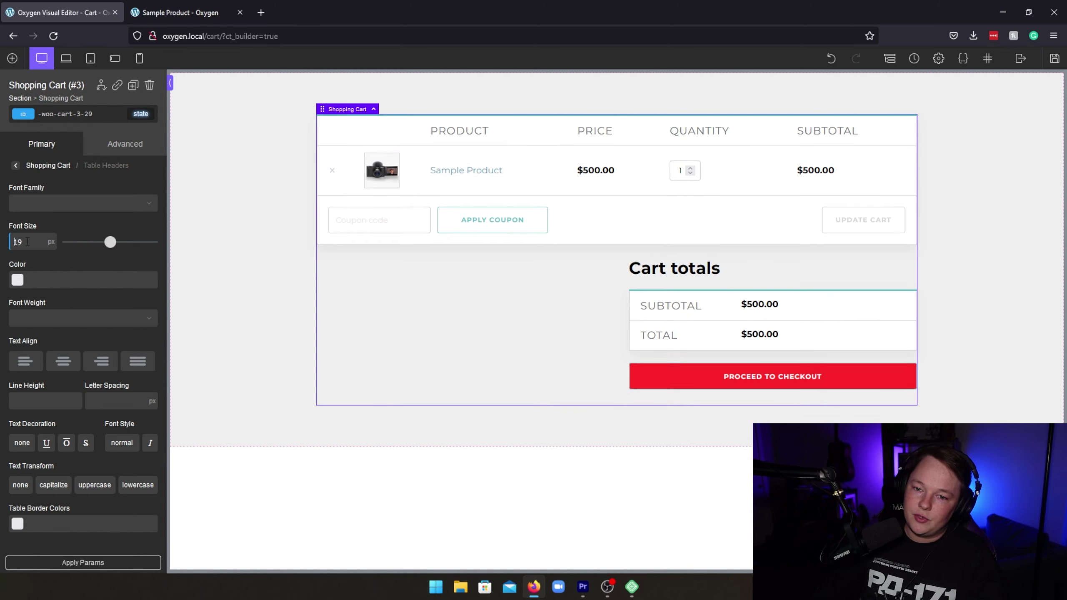
key("Up")
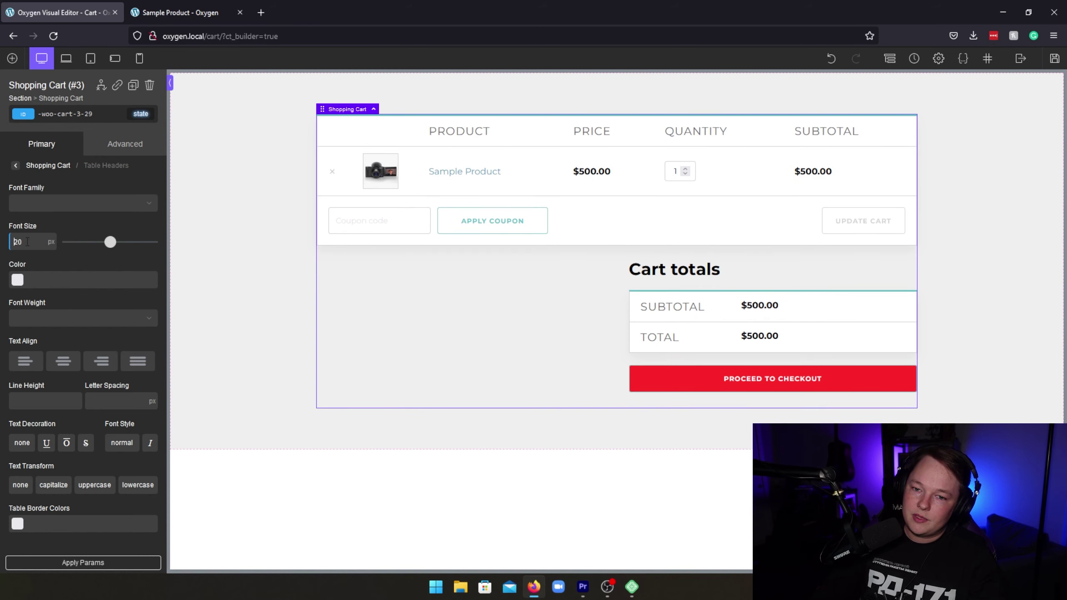
left_click(14, 70)
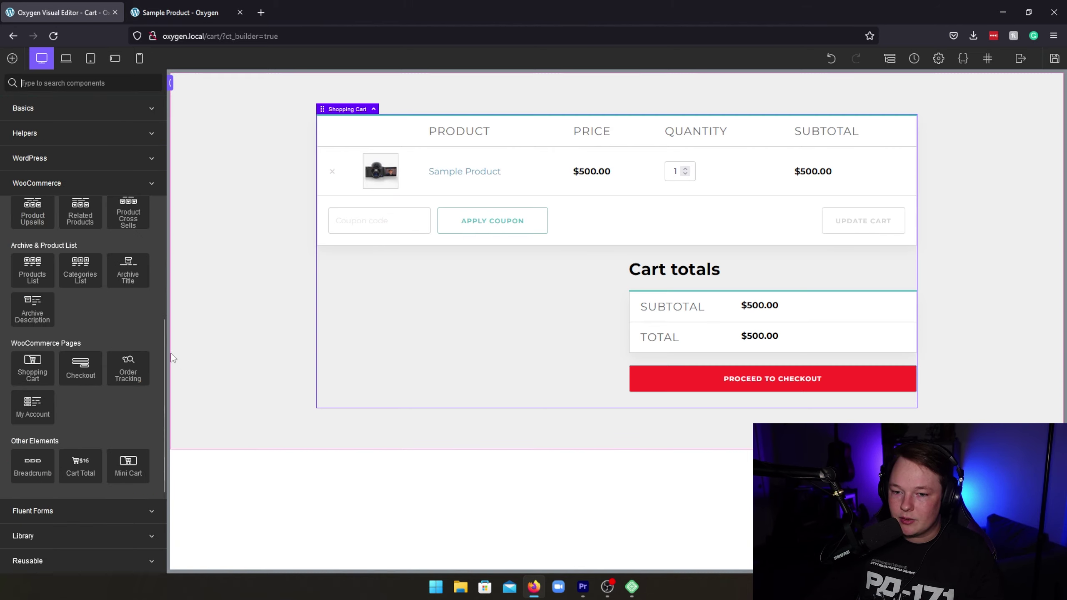
left_click(288, 264)
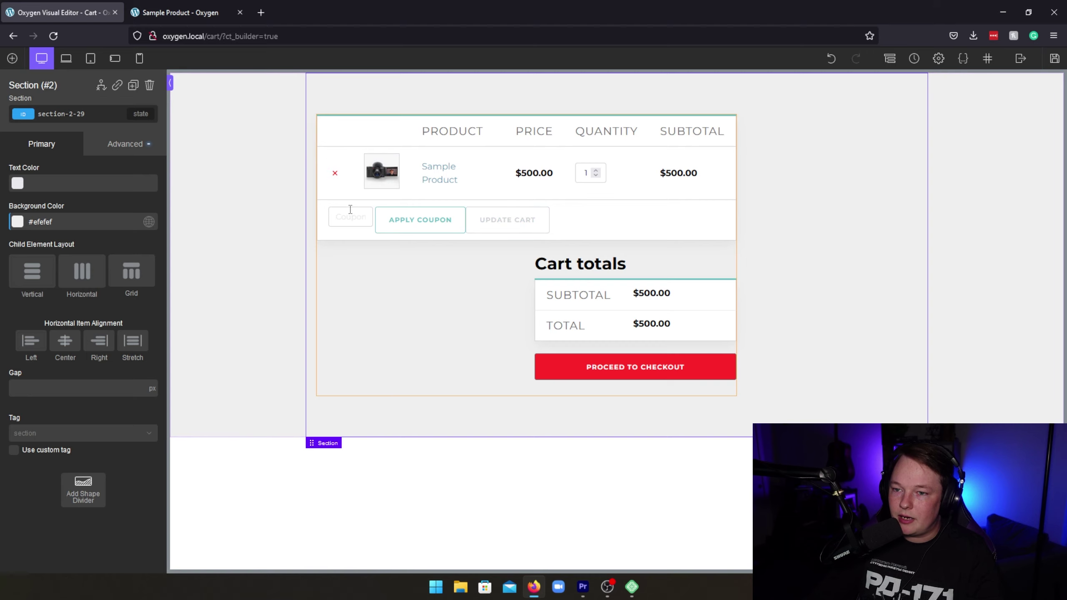
left_click(363, 295)
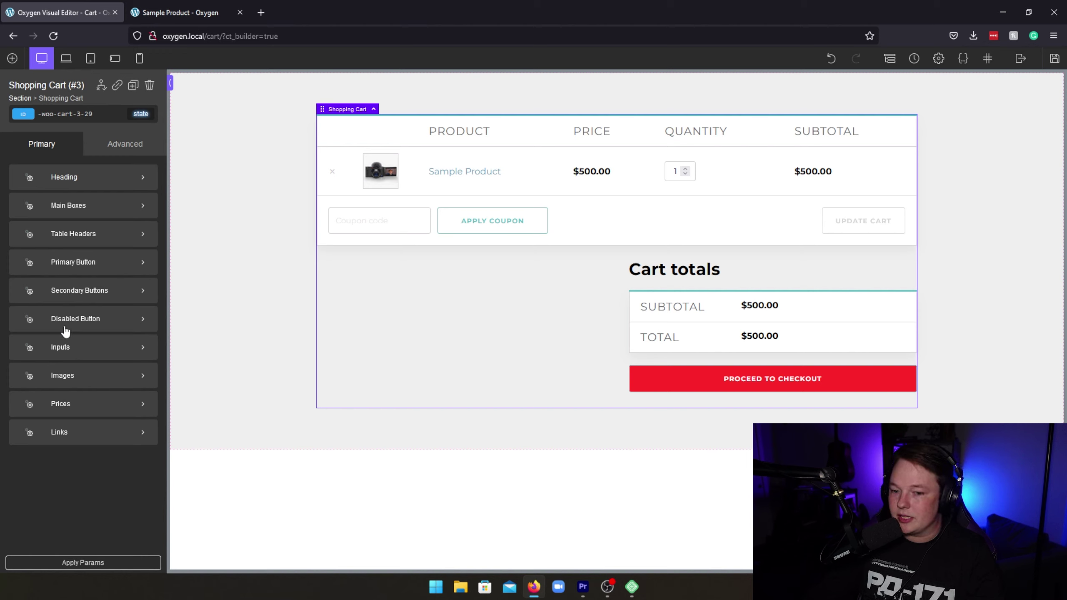
View the live cart, proceed to the checkout page, then go back
mouse_move(1021, 60)
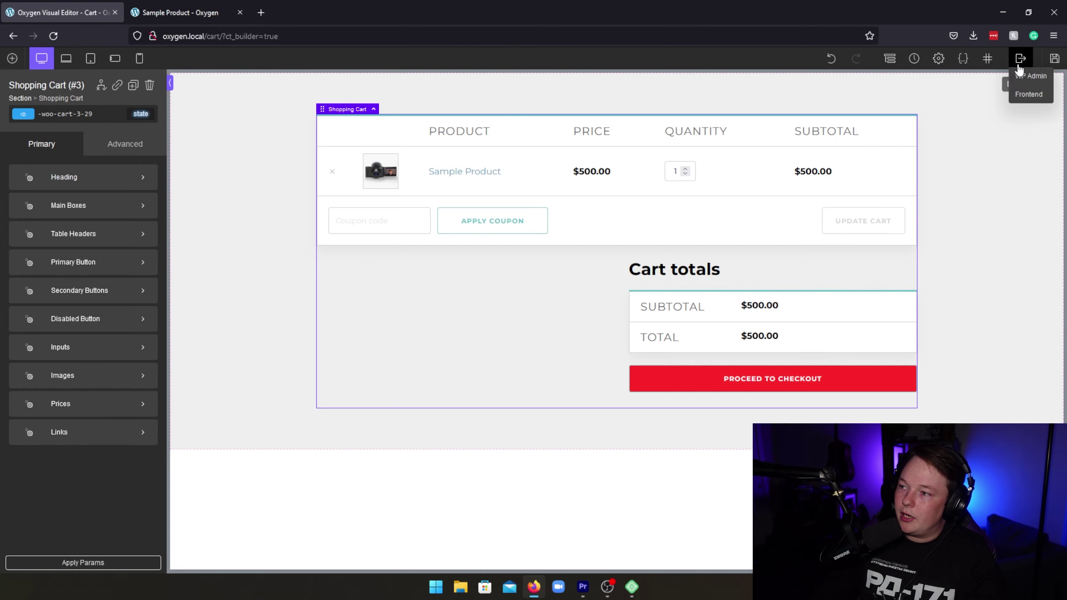
left_click(1029, 94)
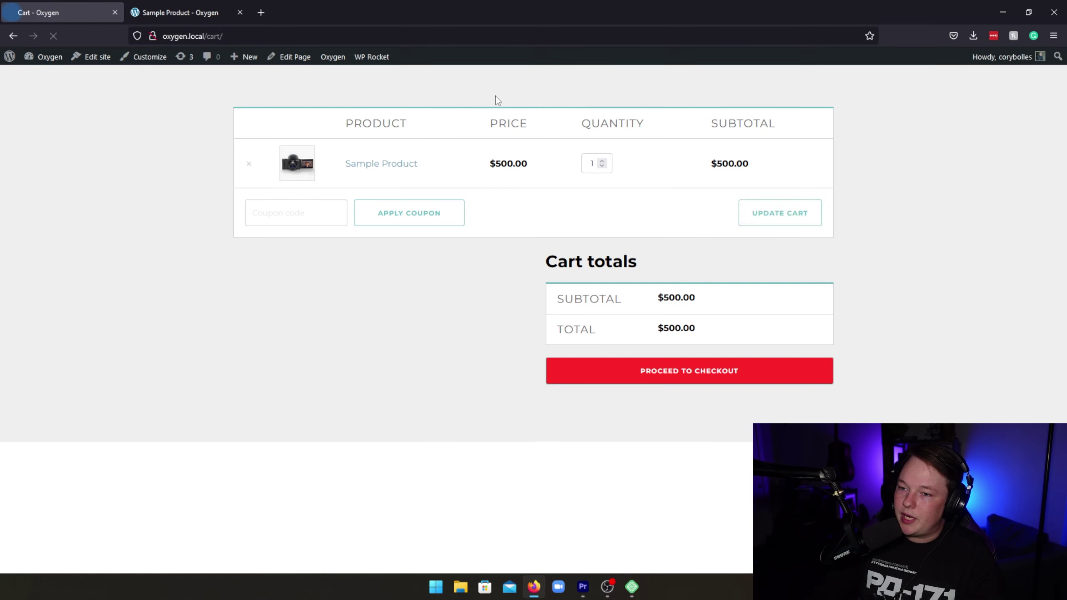
left_click(656, 366)
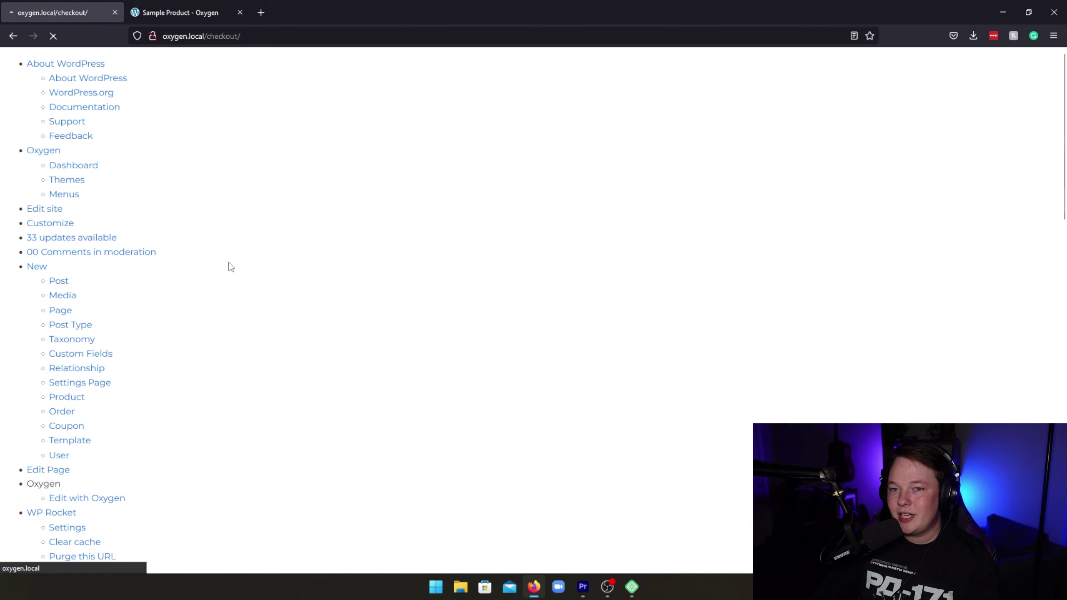
left_click(13, 36)
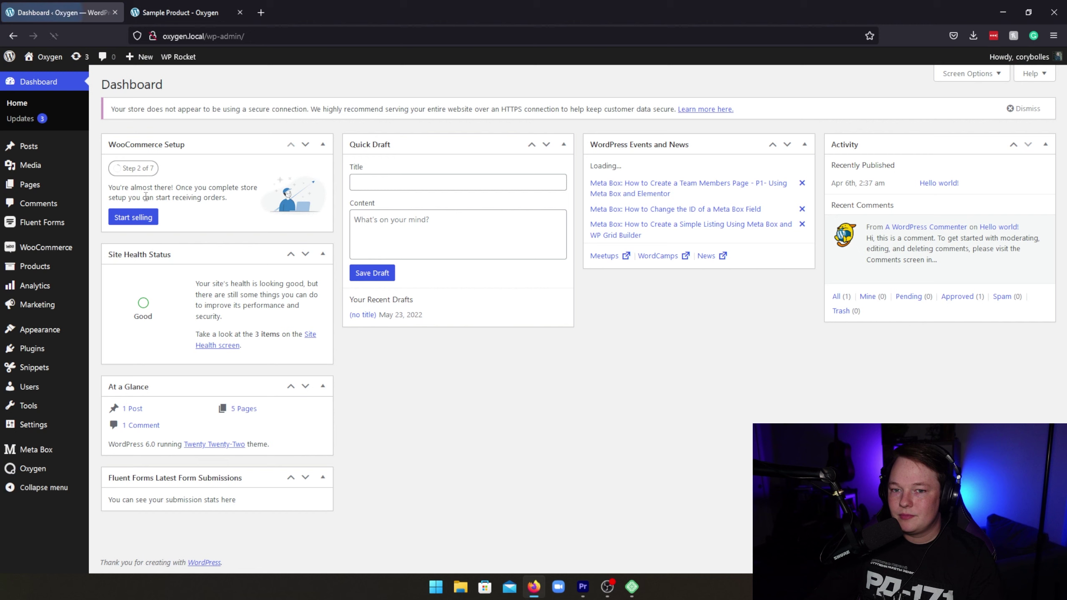
From All Pages, open the Checkout page's Oxygen editor in a new tab
mouse_move(40, 185)
left_click(126, 190)
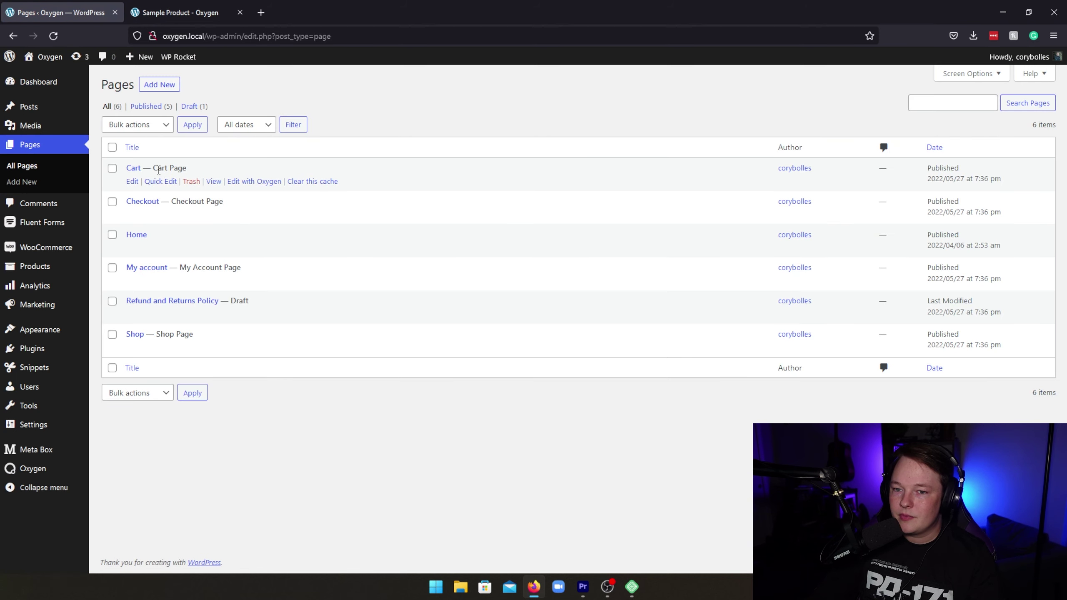
middle_click(258, 220)
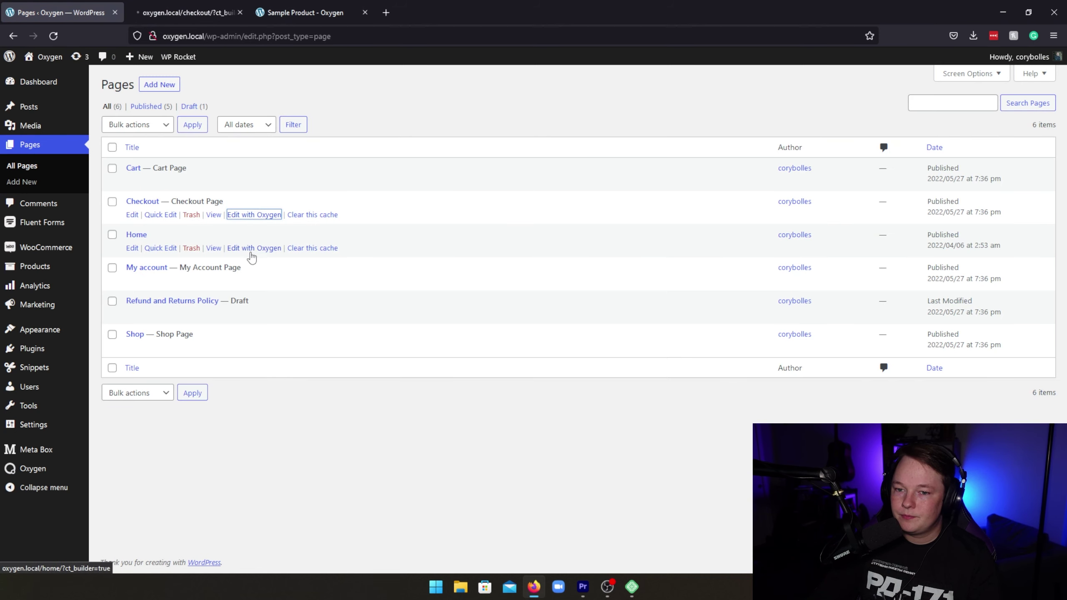
left_click(189, 12)
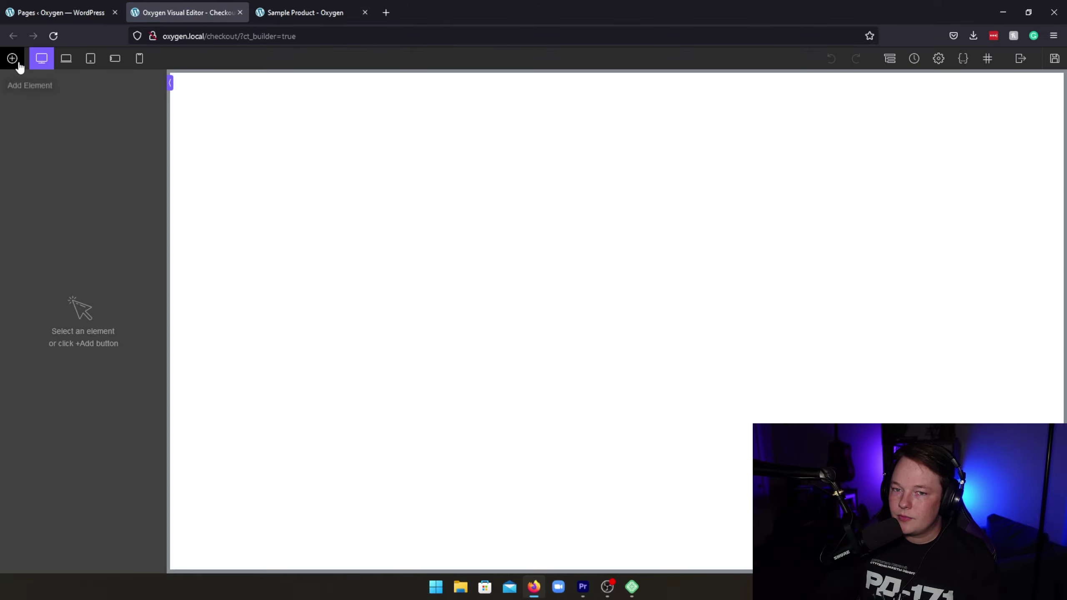
Add a section with a light grey #eaeaea background to the Checkout page
left_click(12, 57)
left_click(32, 157)
left_click(18, 221)
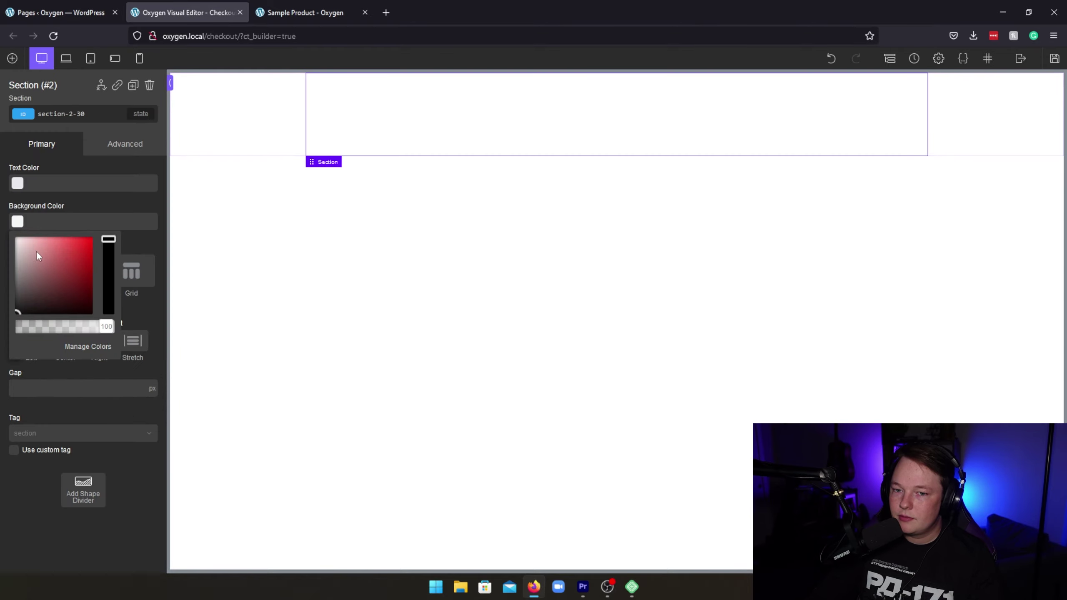
left_click(16, 243)
Add the WooCommerce Checkout form inside the section
left_click(12, 58)
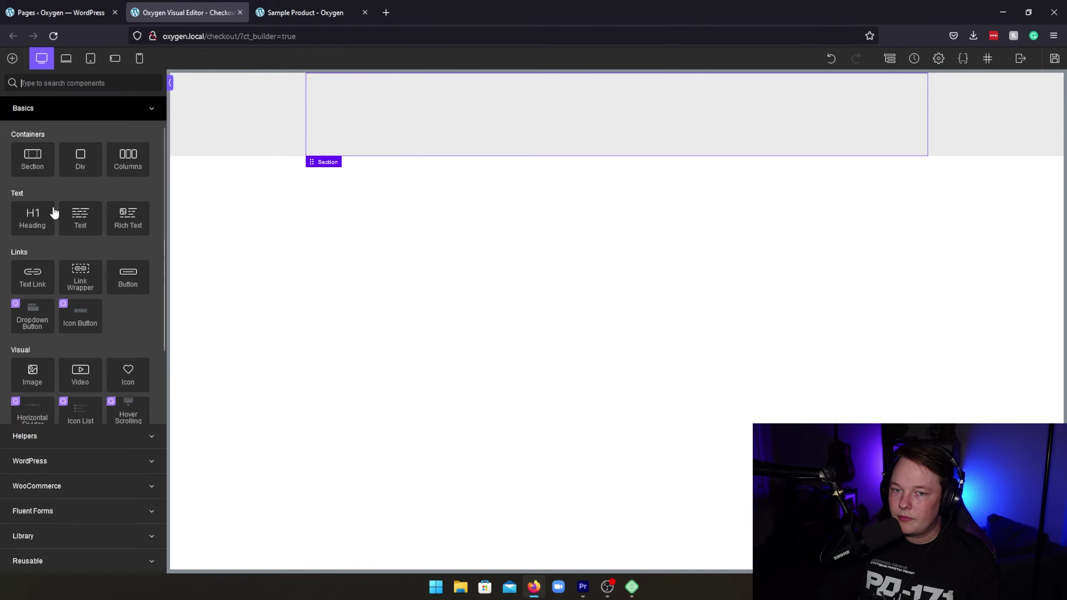
scroll(107, 403, "down", 2)
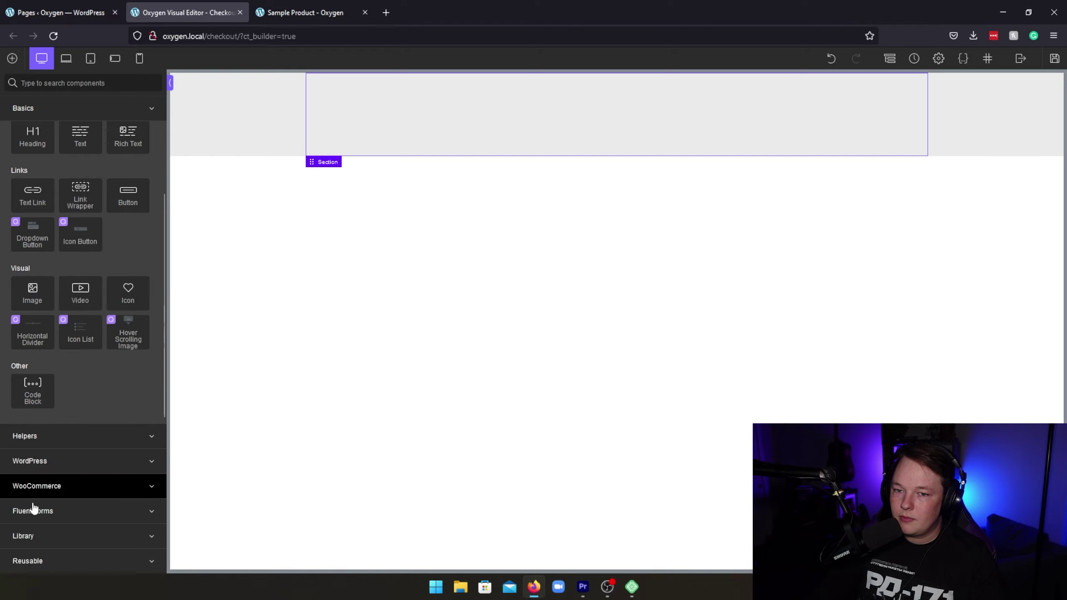
left_click(36, 486)
scroll(90, 416, "down", 5)
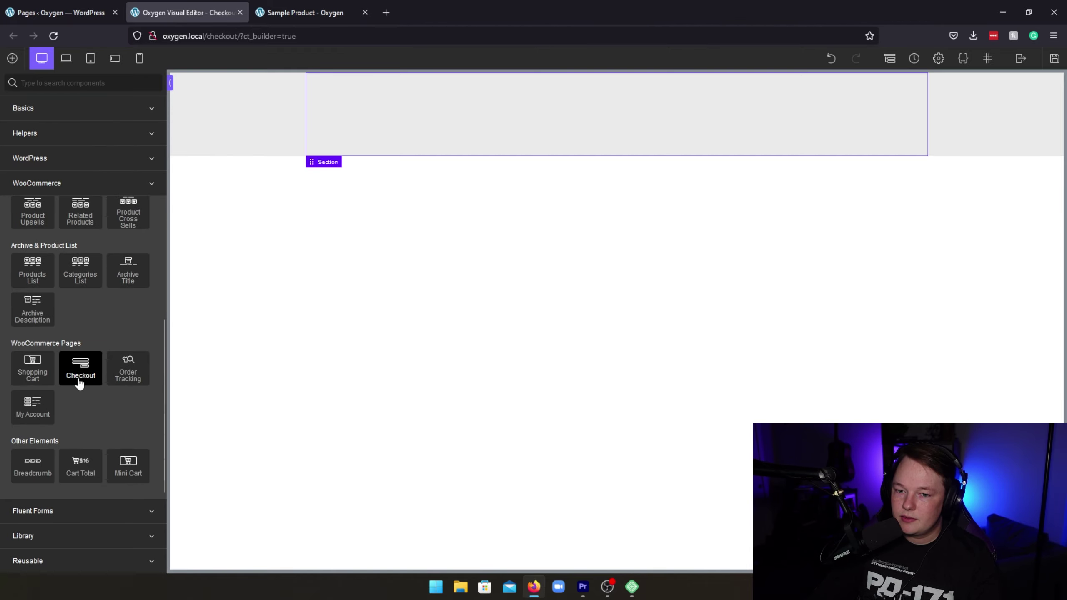
left_click(79, 384)
Inspect the Checkout element's style groups and advanced settings, then save the page
left_click(271, 293)
scroll(272, 293, "down", 2)
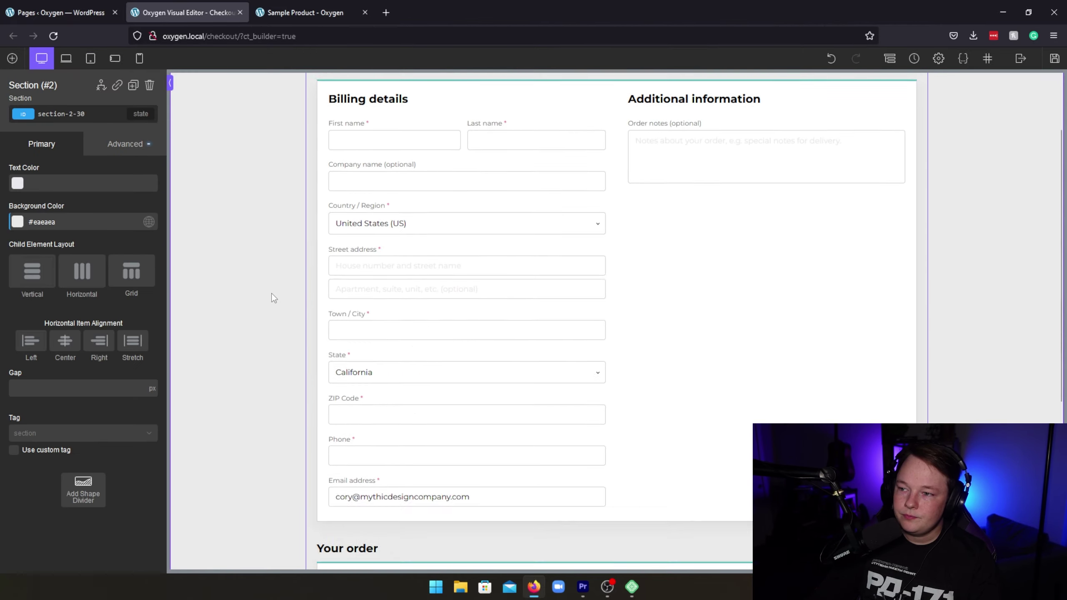
scroll(286, 294, "down", 5)
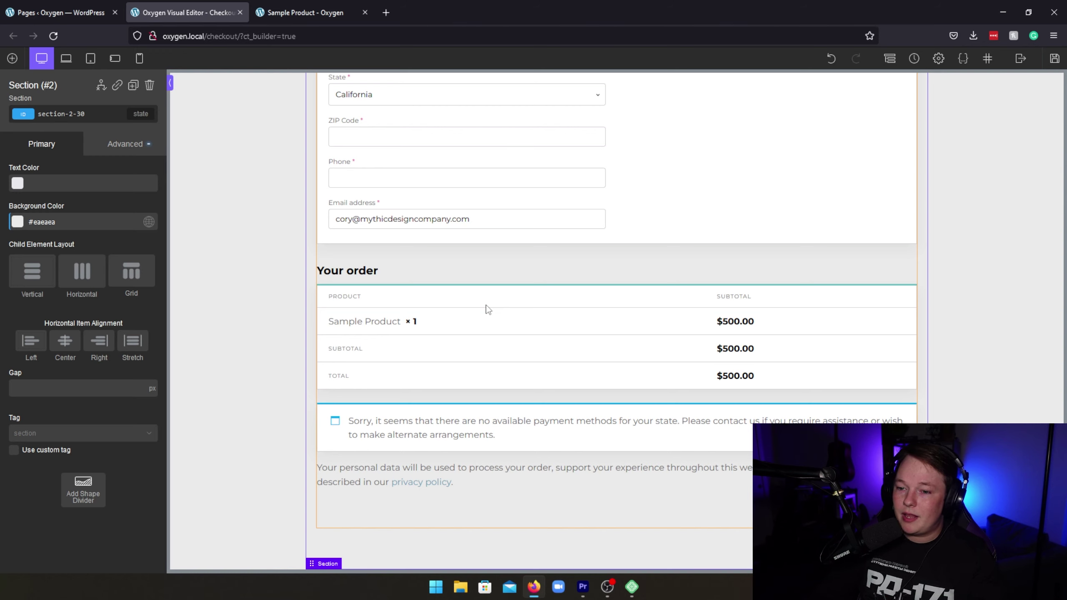
scroll(487, 309, "up", 10)
left_click(401, 330)
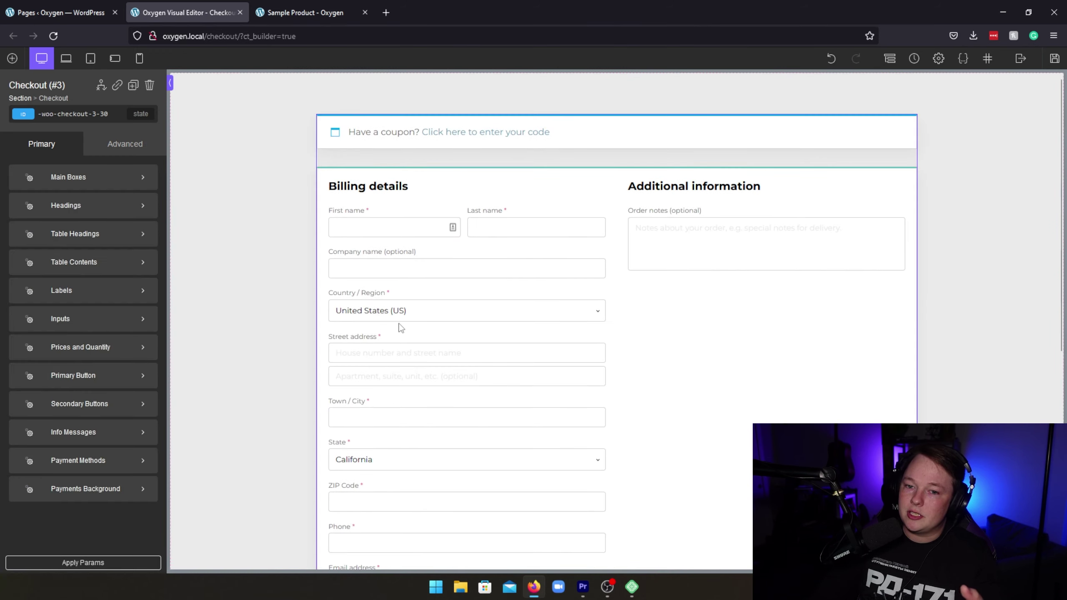
left_click(118, 147)
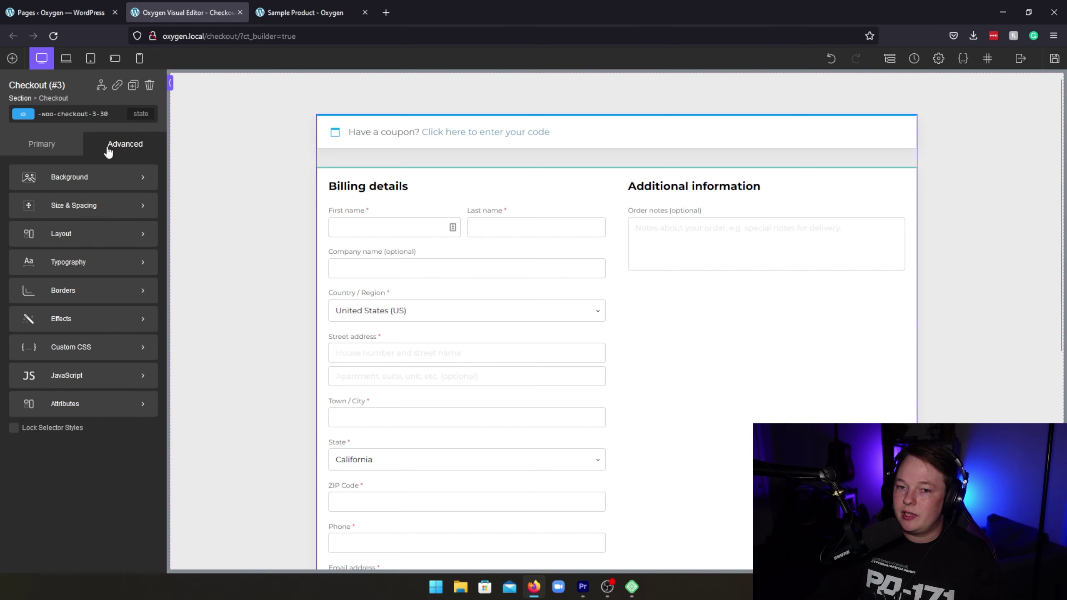
left_click(52, 152)
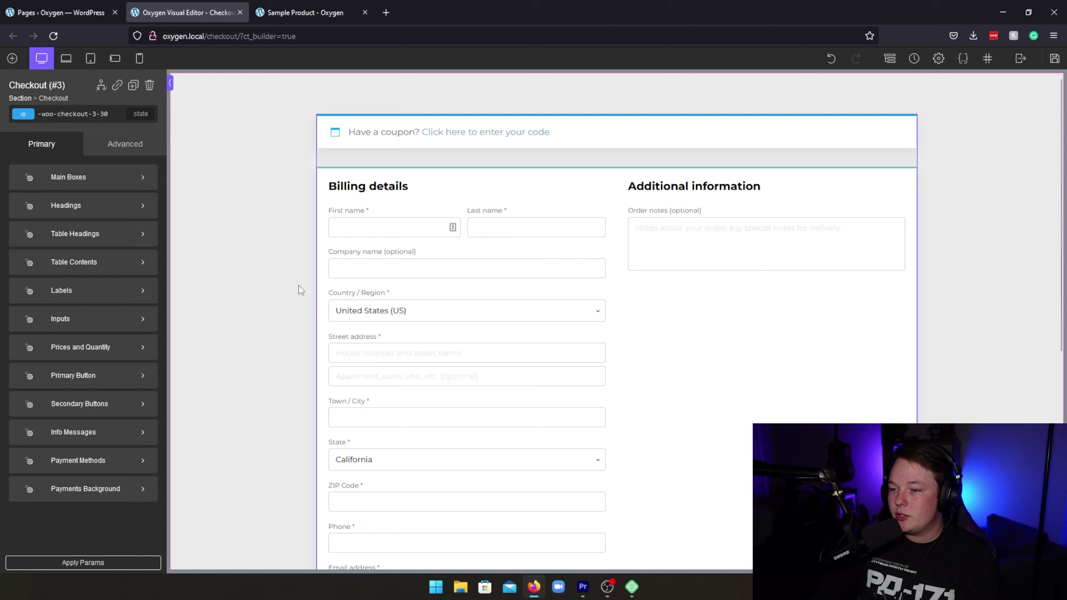
scroll(269, 289, "down", 1)
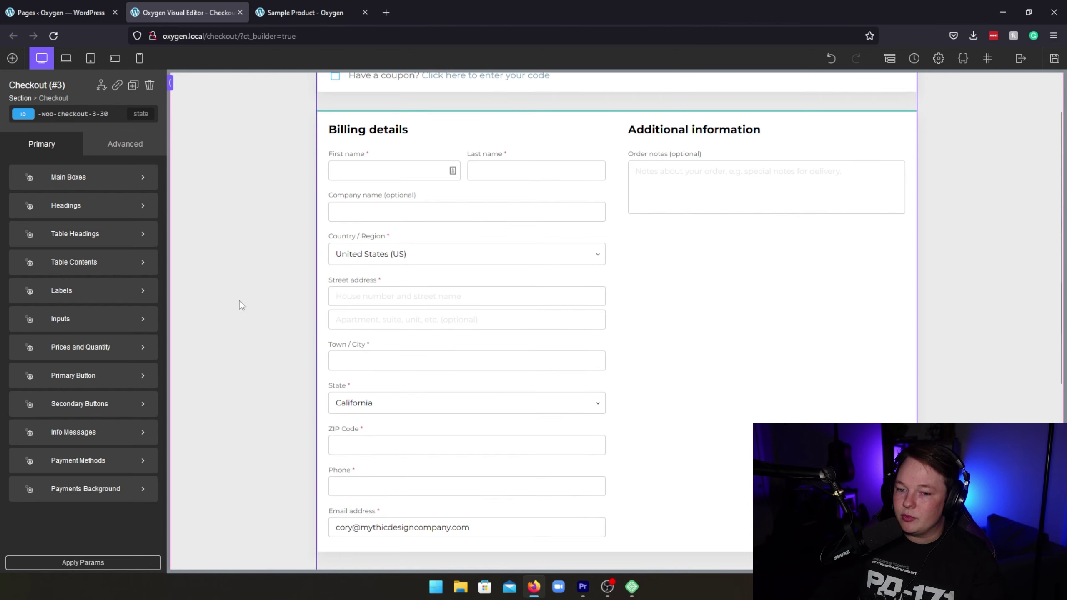
scroll(286, 309, "up", 1)
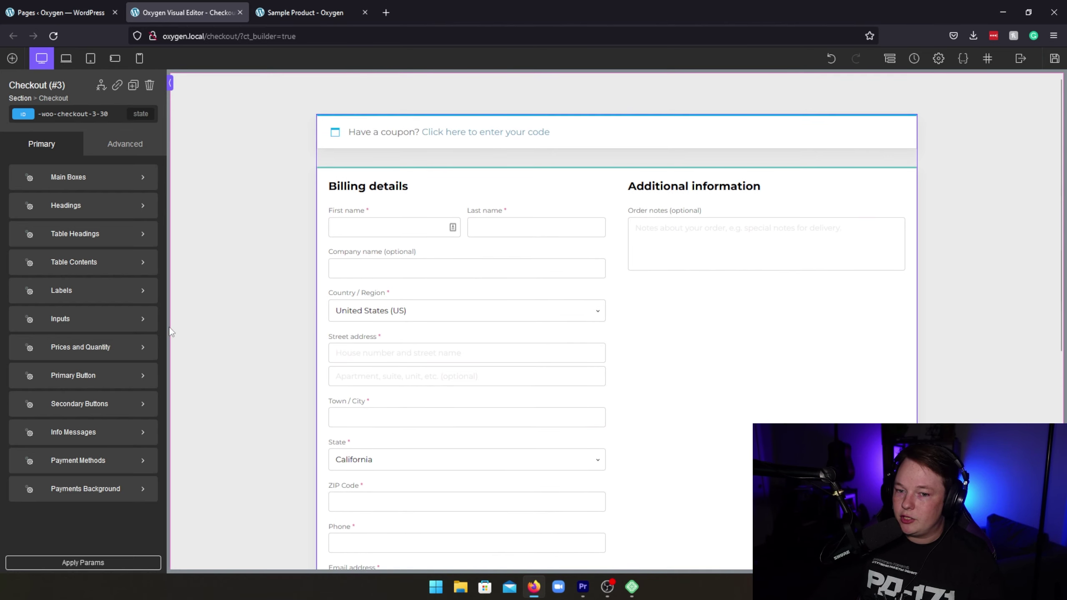
scroll(313, 283, "down", 6)
scroll(549, 337, "down", 8)
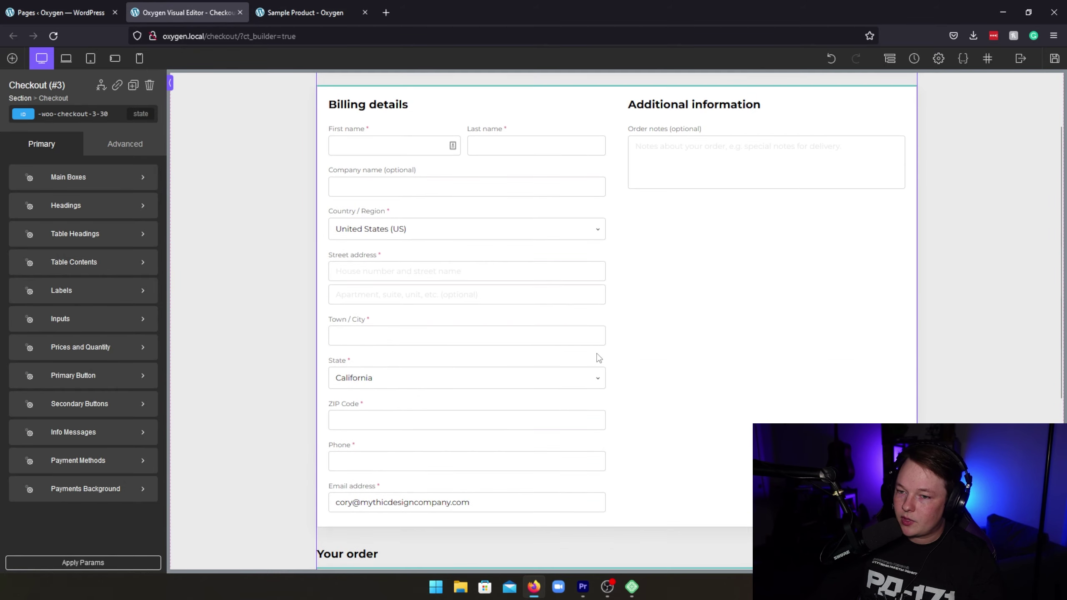
left_click(1053, 59)
Leave the editor and look over the live checkout page
mouse_move(1022, 60)
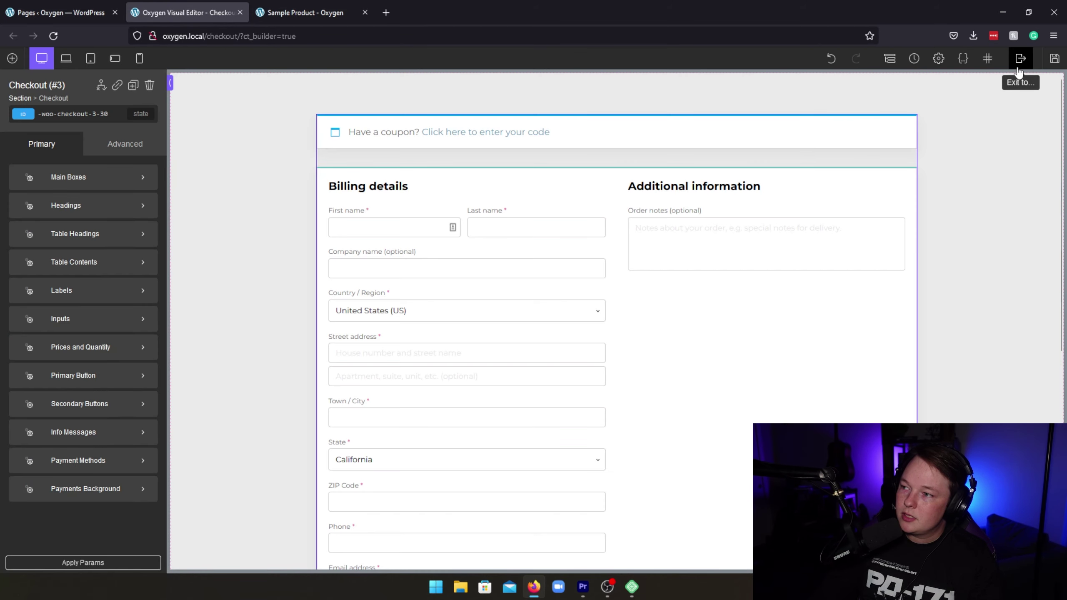
left_click(1028, 89)
scroll(553, 195, "down", 8)
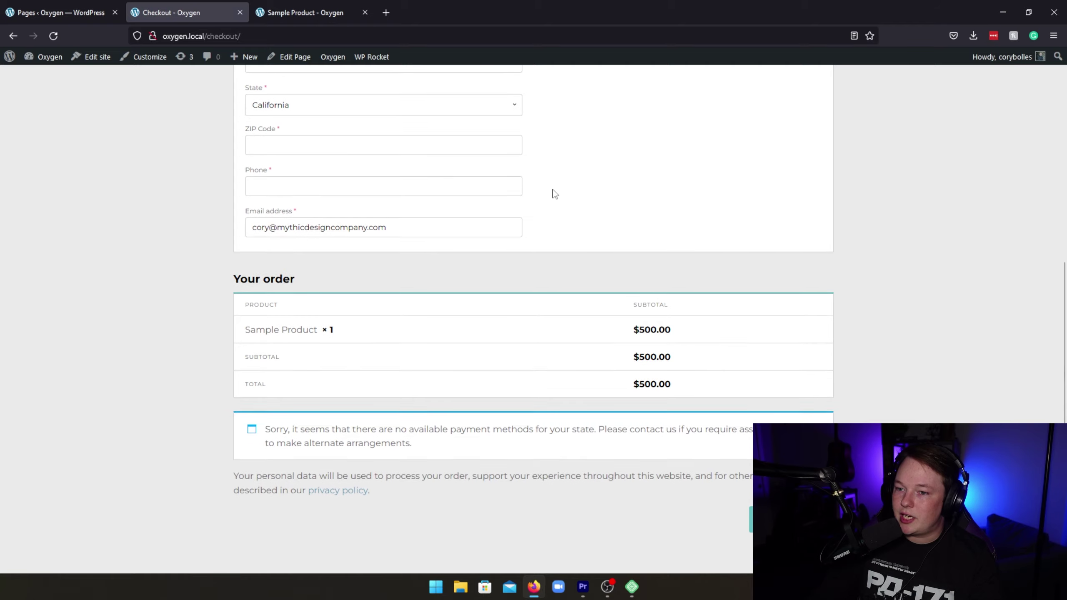
scroll(544, 208, "up", 6)
scroll(529, 218, "down", 5)
scroll(518, 234, "up", 5)
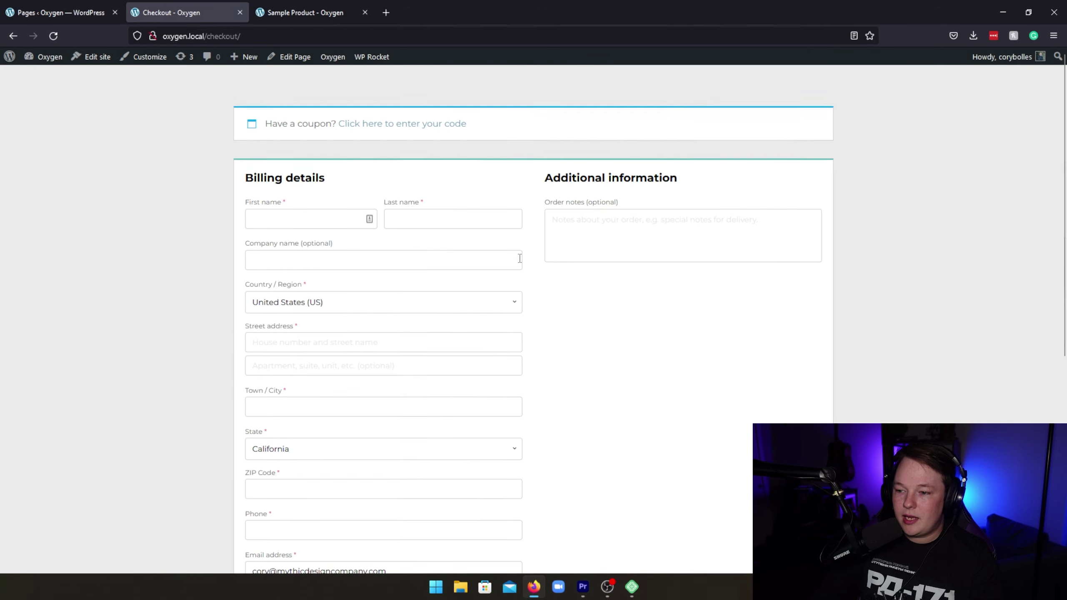
Create and publish a new page titled 'Order Tracking', then launch it in Oxygen
left_click(48, 78)
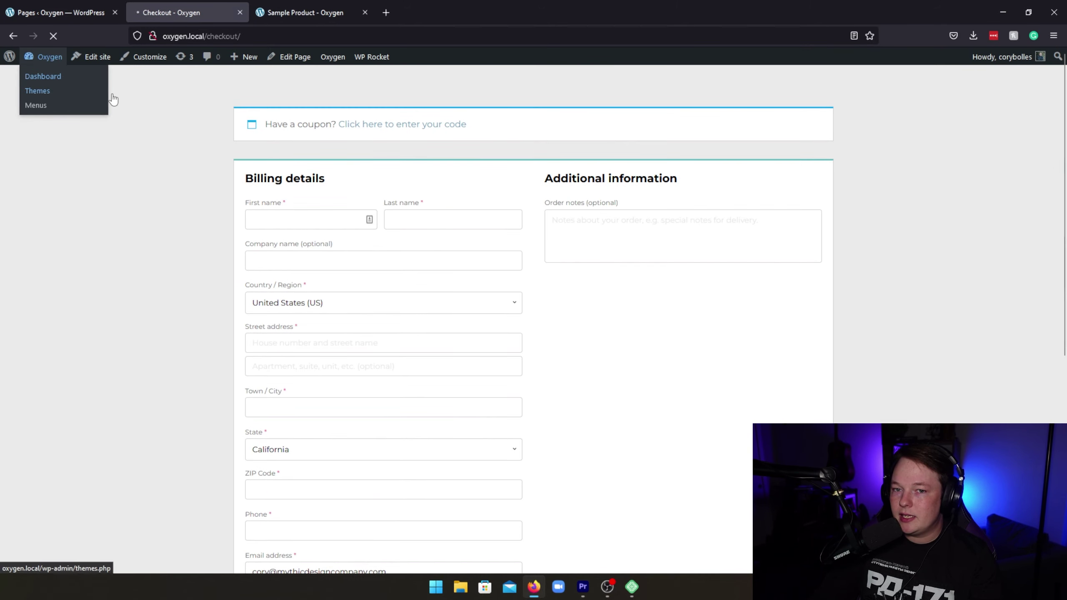
mouse_move(47, 185)
left_click(118, 187)
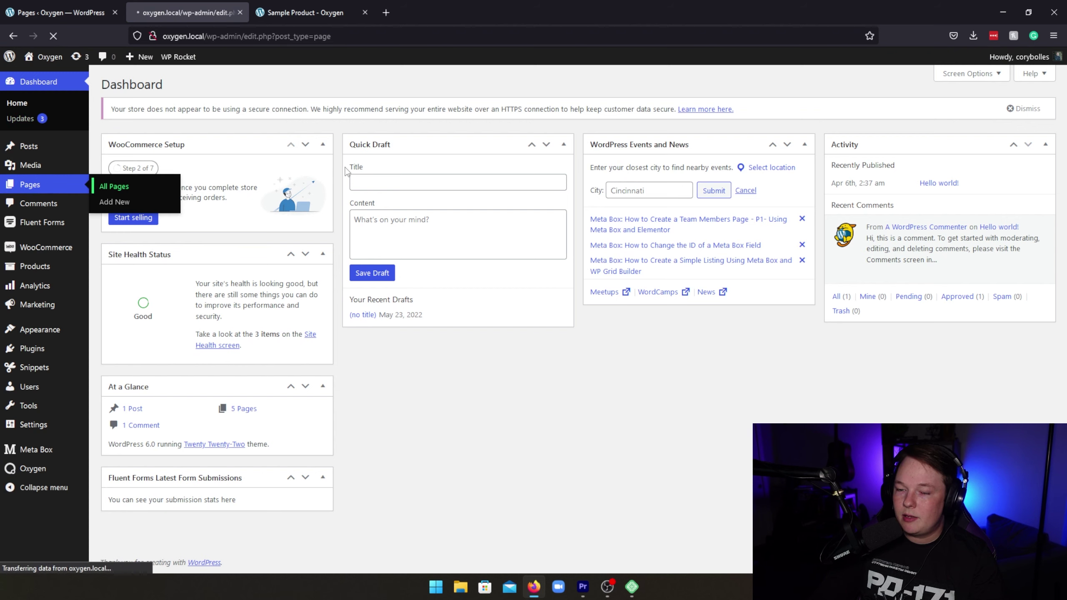
left_click(160, 84)
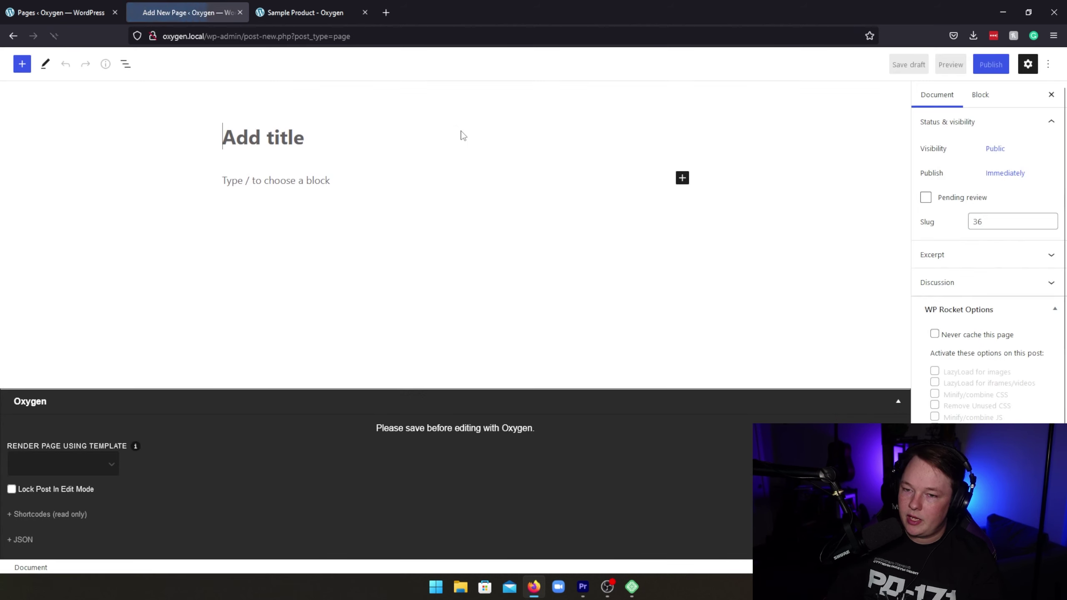
type("Order Tracking")
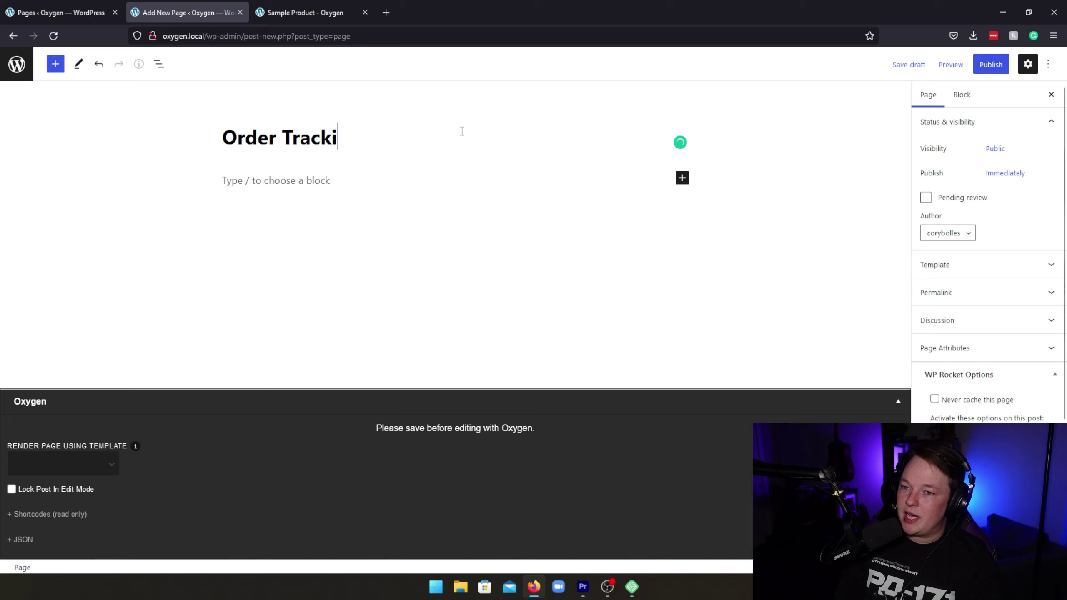
left_click(990, 64)
left_click(976, 65)
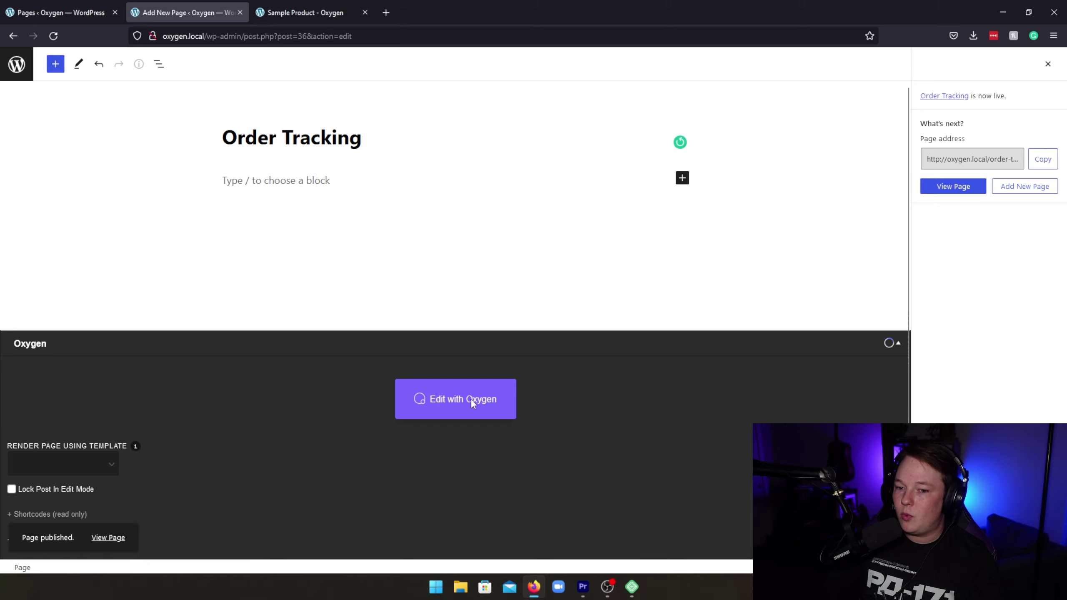
left_click(1046, 65)
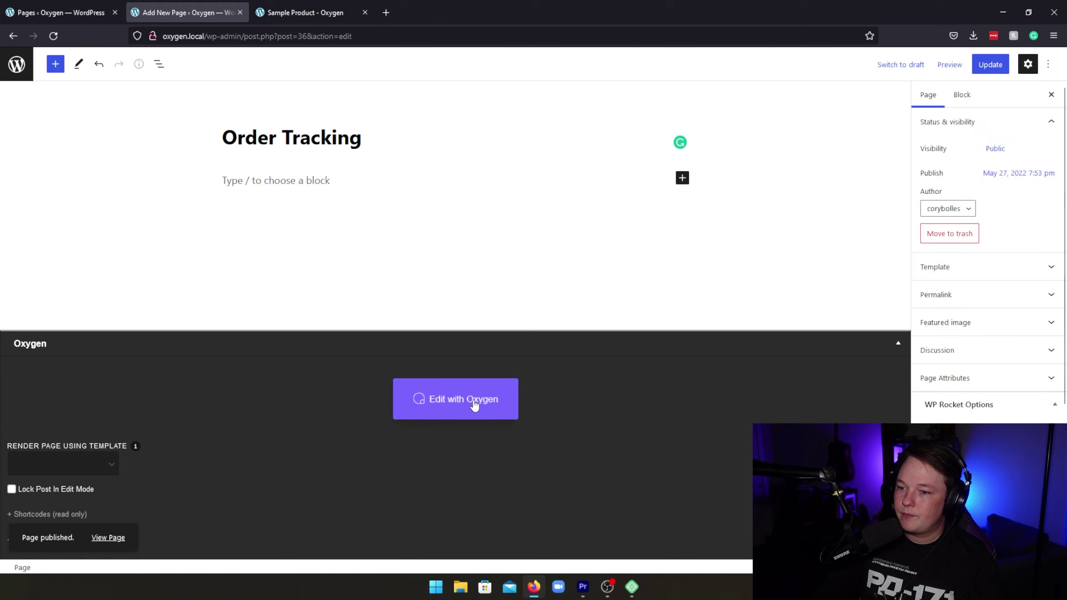
left_click(468, 408)
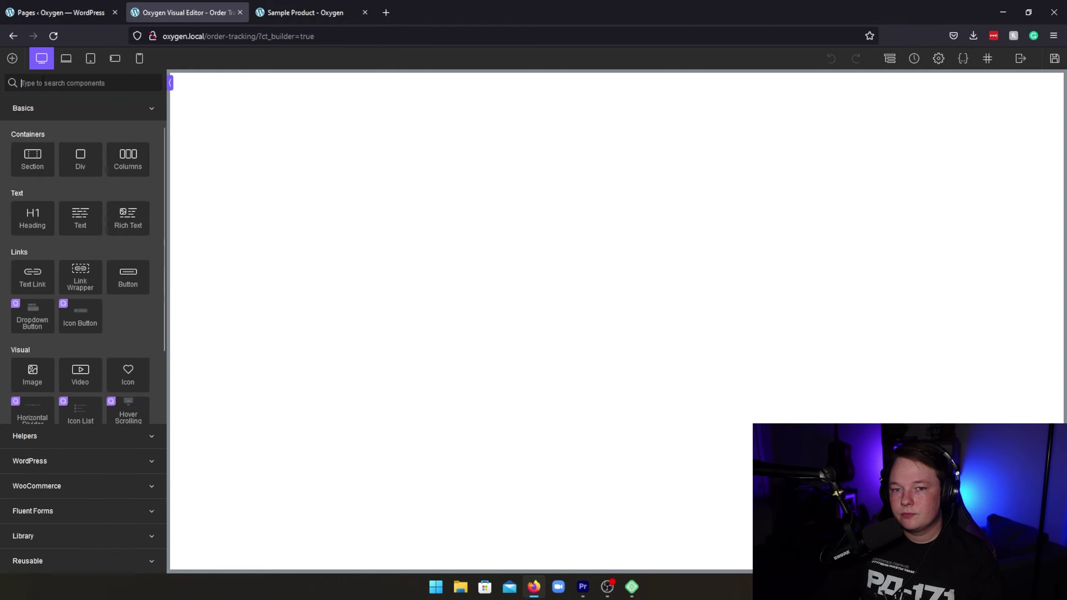
Add a section with a light grey background to the Order Tracking page
type("sec")
left_click(33, 113)
left_click(17, 222)
left_click(14, 247)
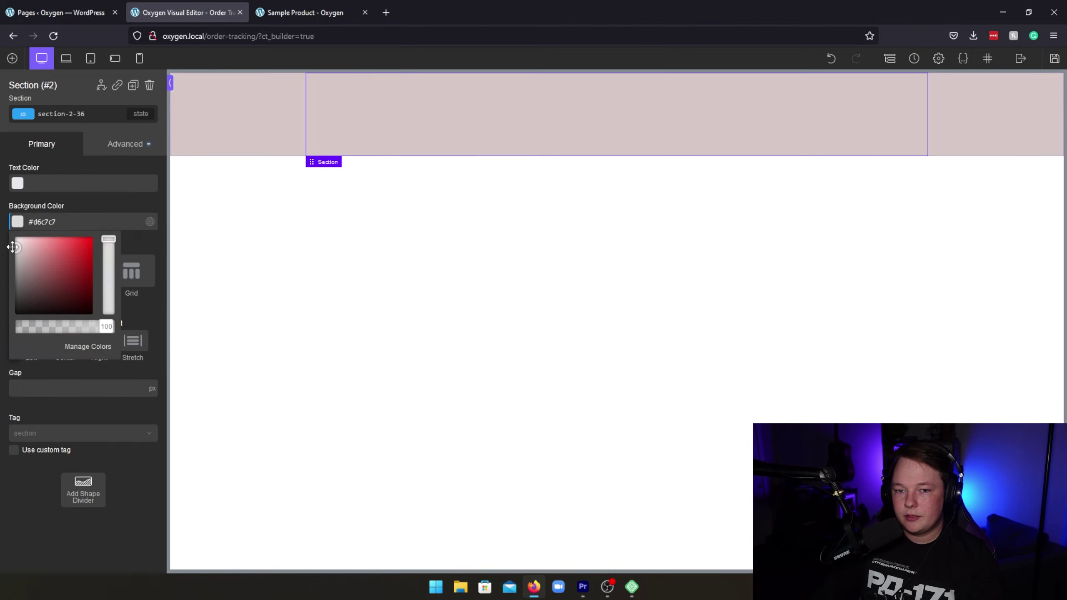
Place the WooCommerce Order Tracking form inside the section
left_click(12, 58)
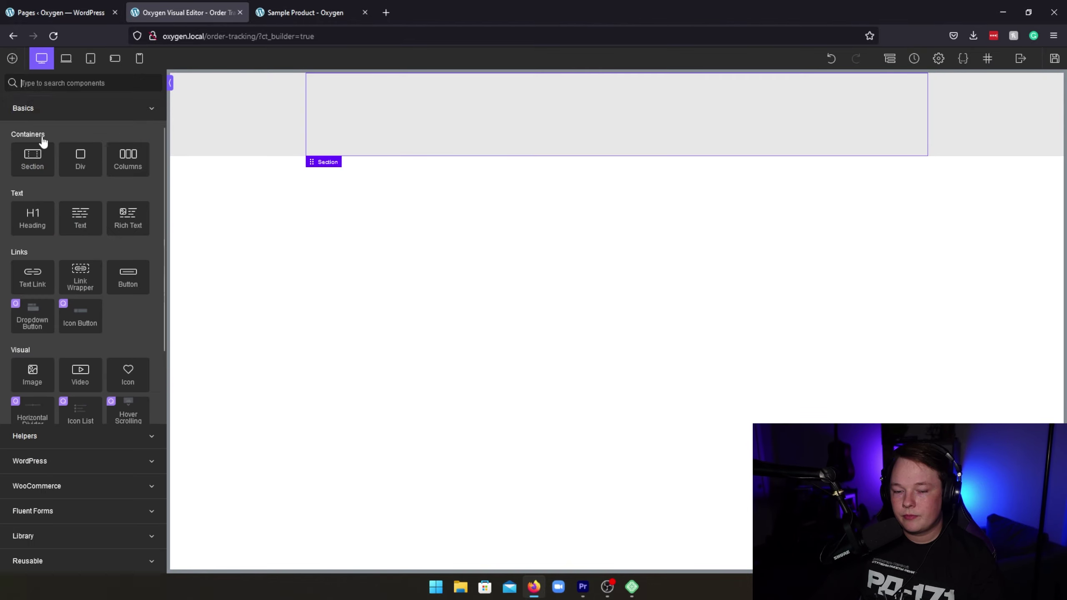
left_click(89, 477)
scroll(93, 458, "down", 5)
left_click(127, 368)
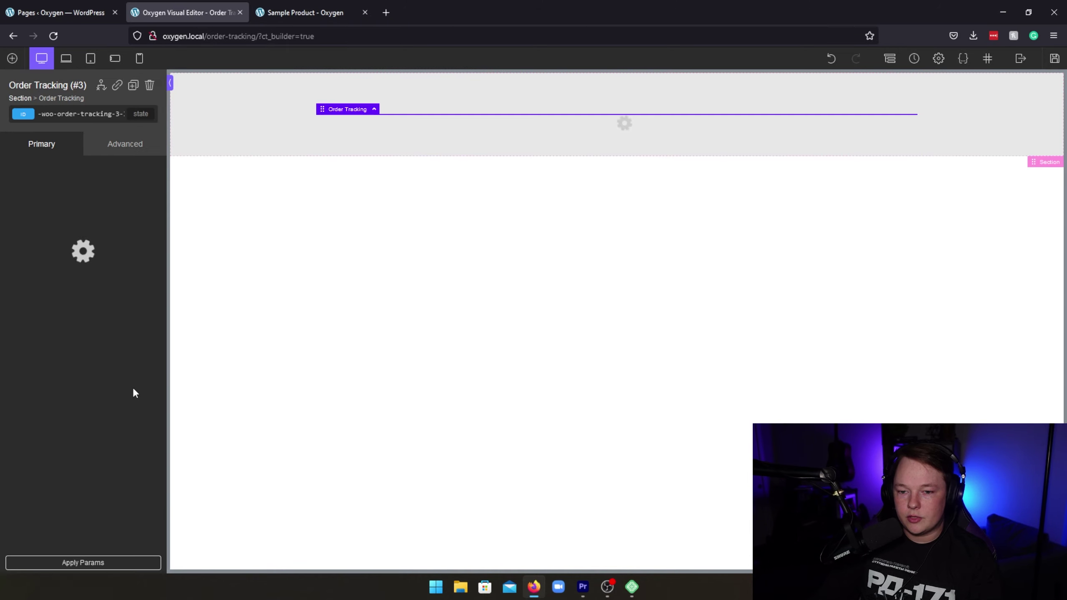
Check that the Order ID field takes focus, then save the Order Tracking page
left_click(482, 213)
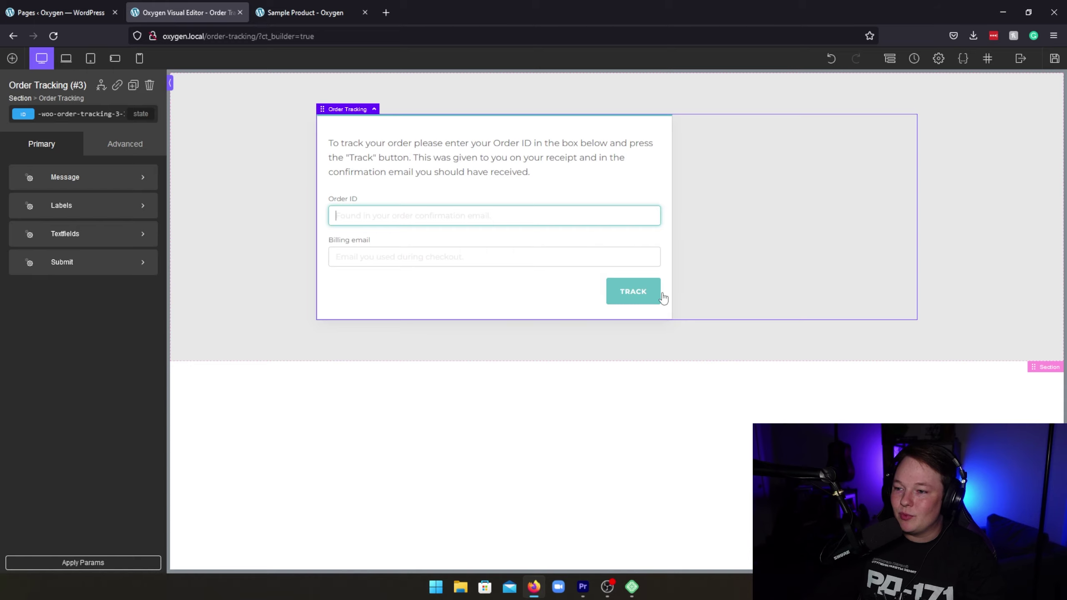
left_click(688, 343)
left_click(662, 226)
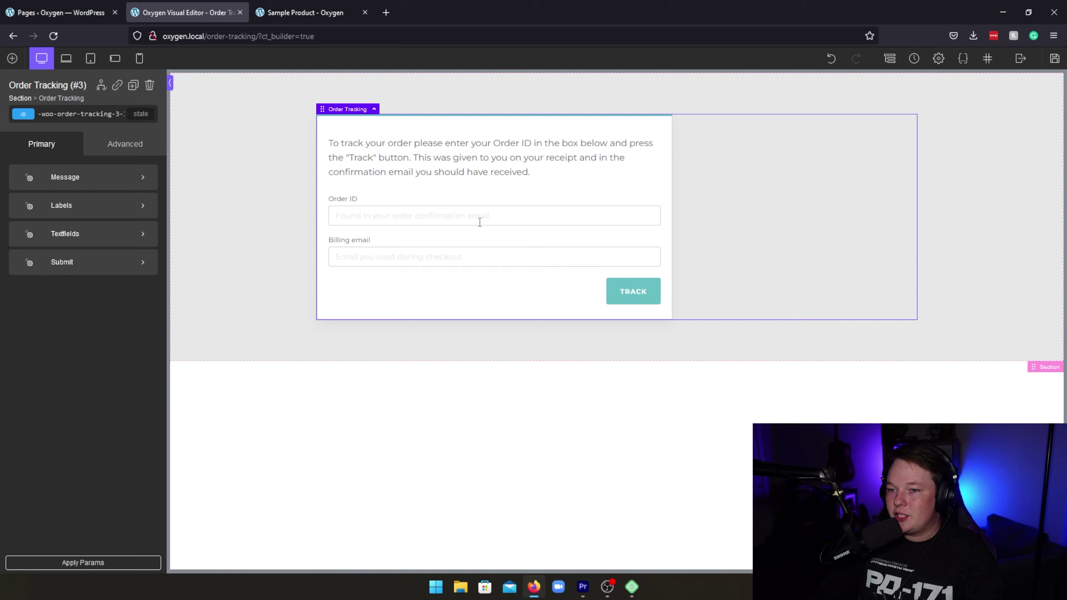
left_click(433, 222)
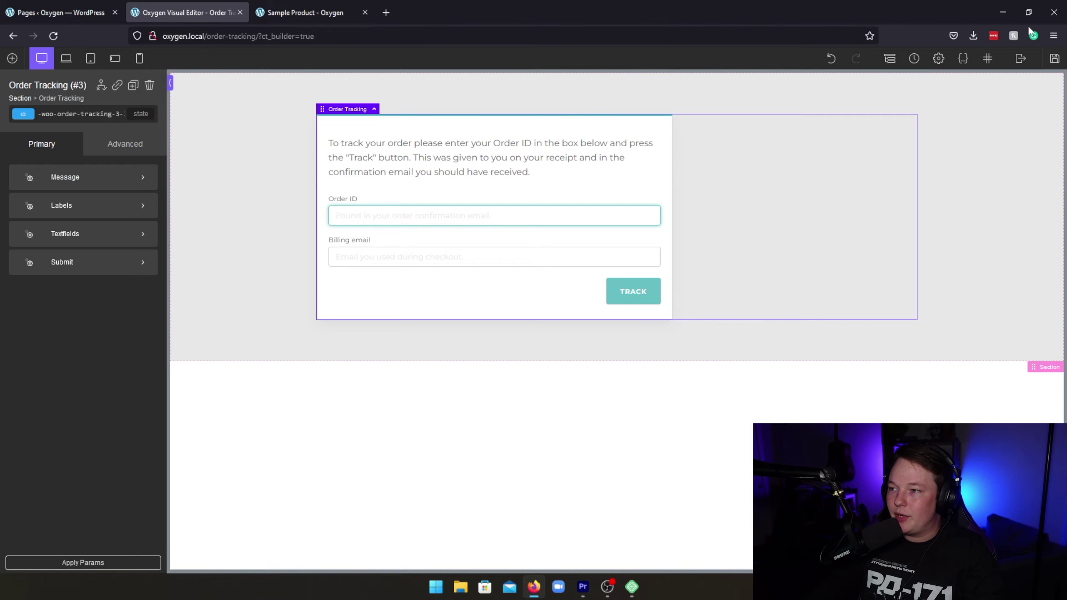
left_click(1050, 60)
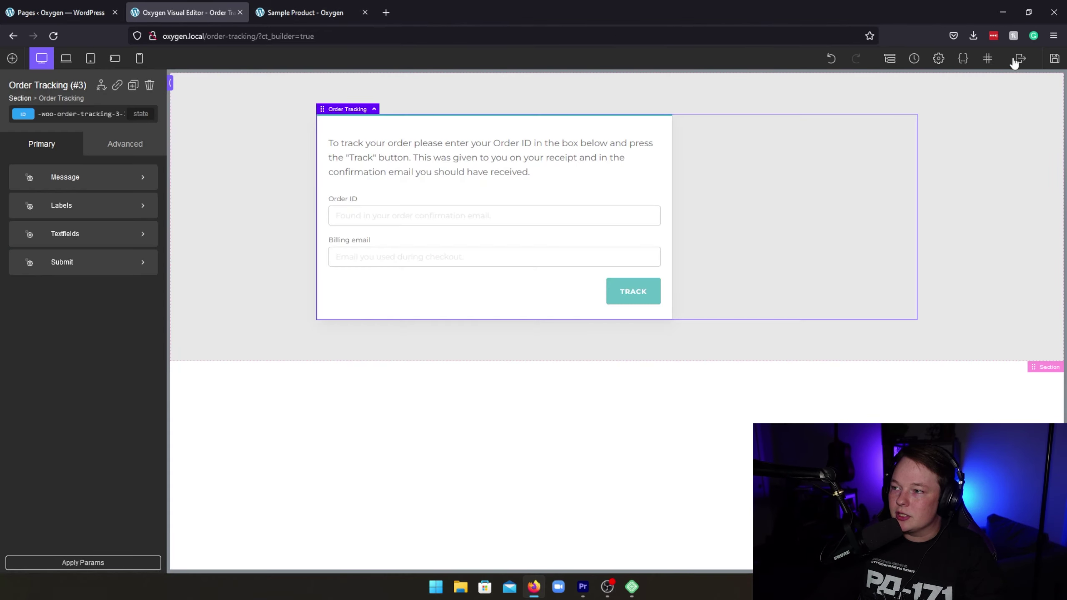
Leave the builder and, from All Pages, open My account with Edit with Oxygen
mouse_move(1021, 59)
left_click(1020, 96)
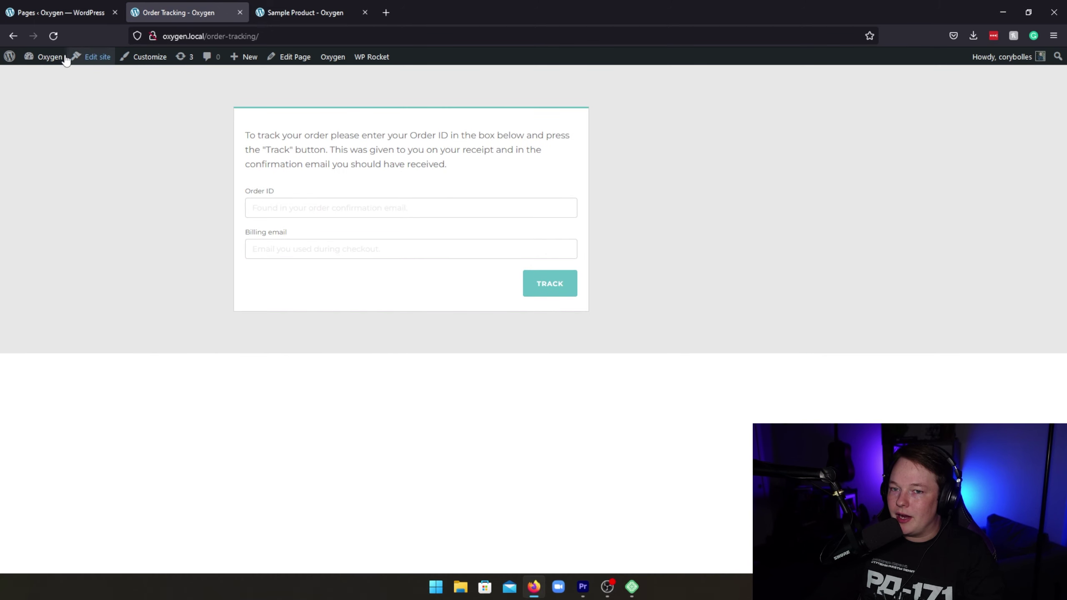
mouse_move(47, 57)
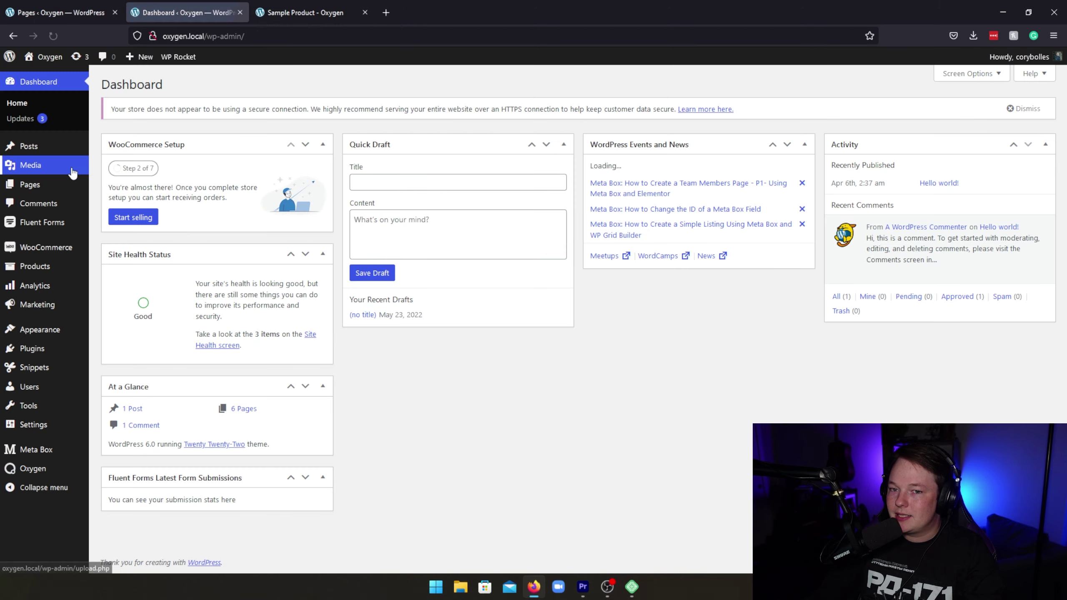
mouse_move(38, 182)
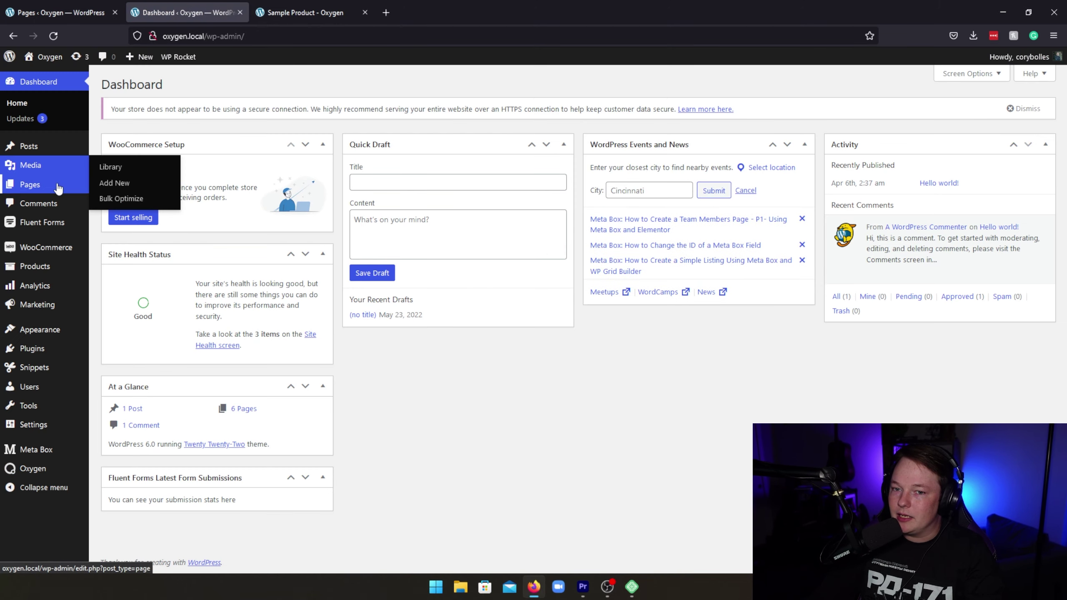
left_click(122, 185)
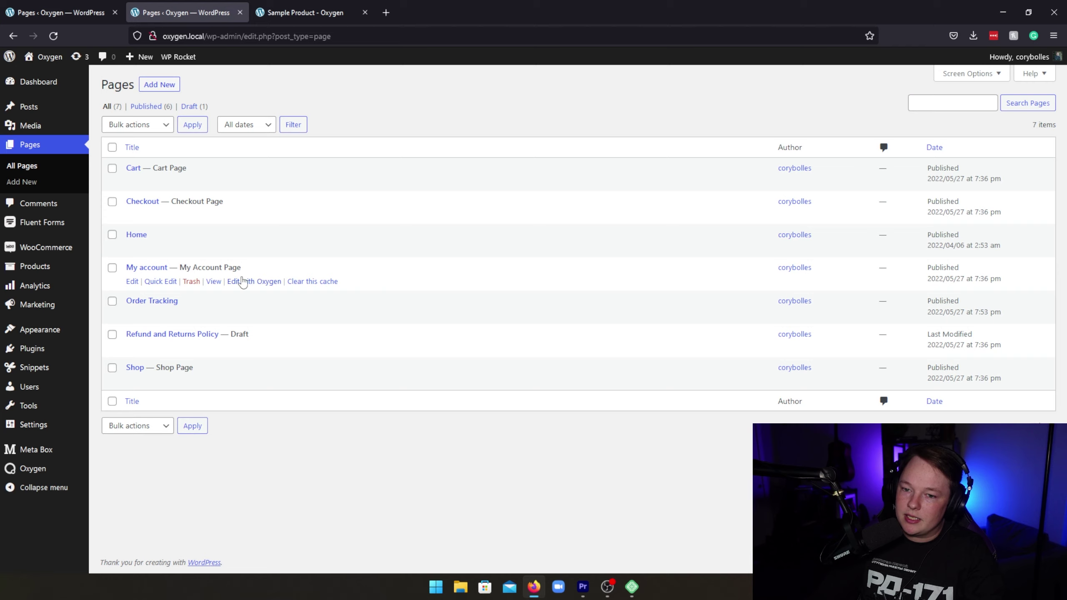
left_click(255, 281)
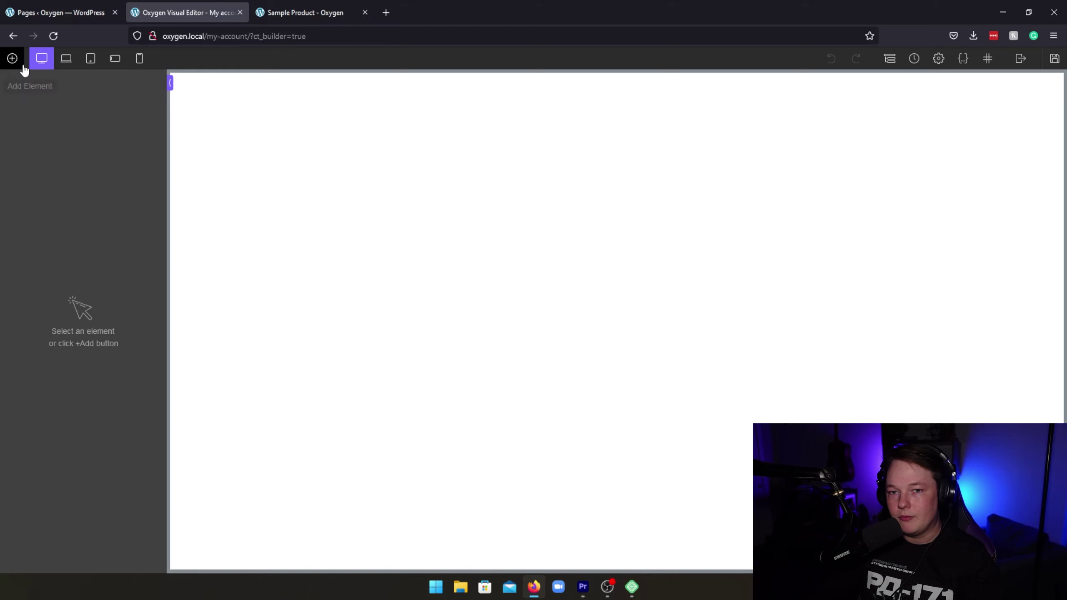
Add a Section with a light grey #eaeaea background to the empty My account page
left_click(12, 57)
type("sec")
left_click(34, 117)
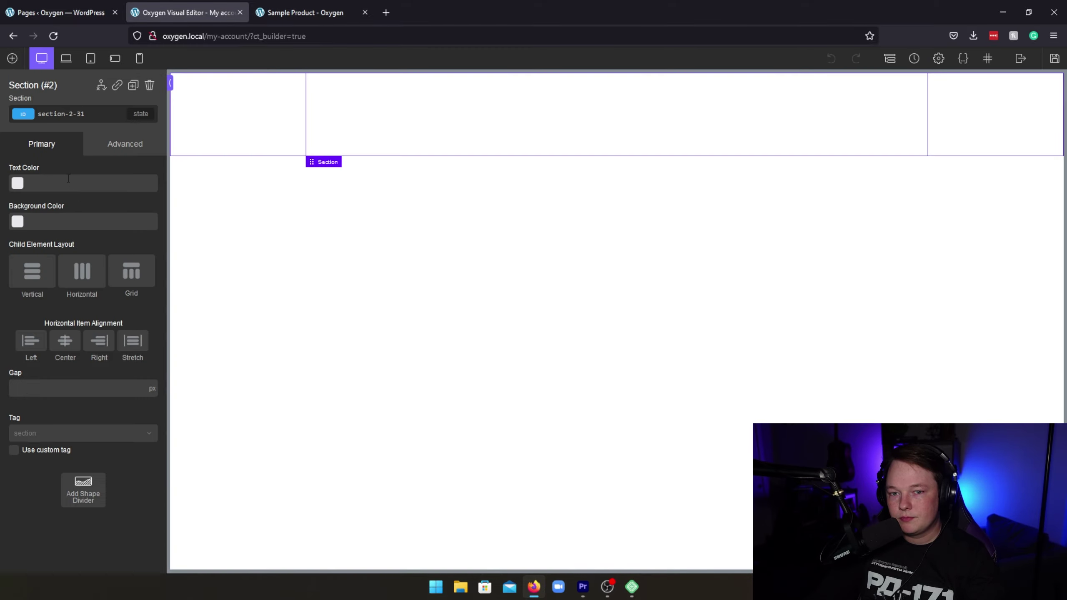
left_click(16, 221)
Place the WooCommerce Pages My Account component inside the section and save the page
left_click(11, 58)
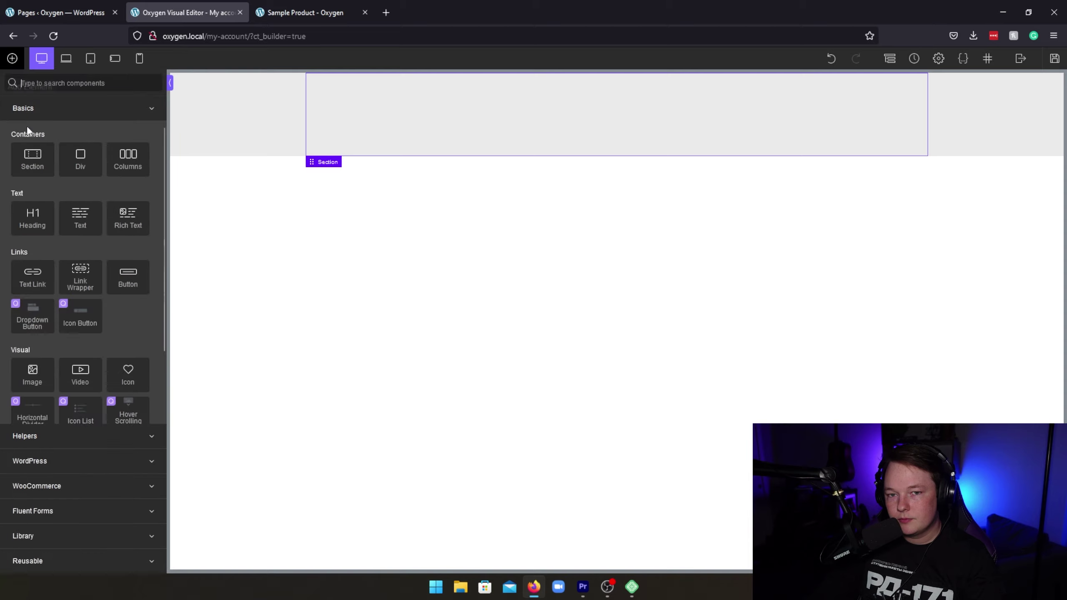
left_click(71, 483)
scroll(105, 458, "down", 5)
scroll(120, 453, "down", 2)
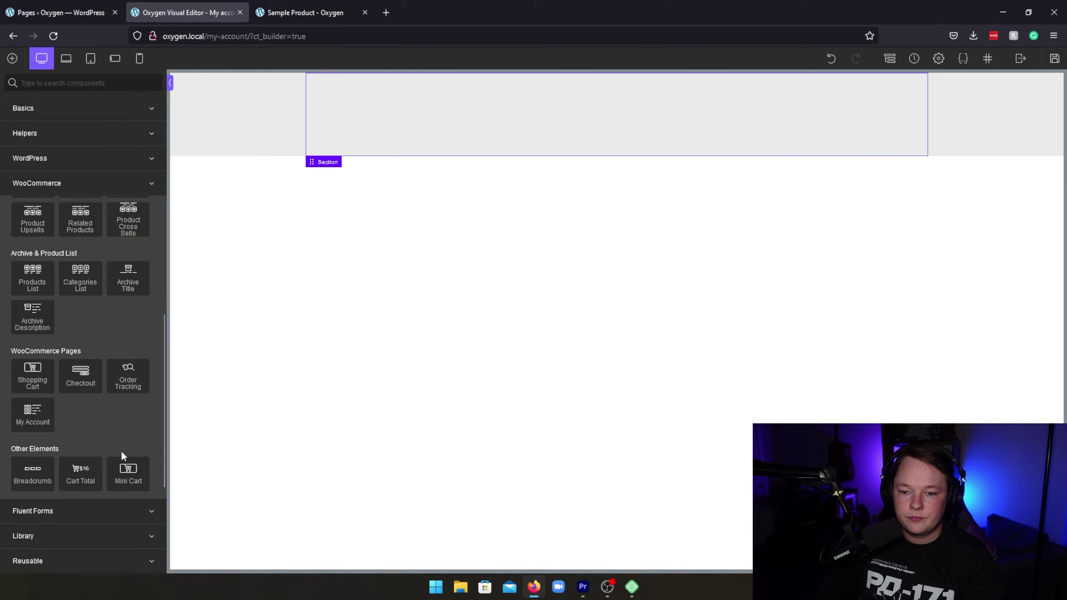
left_click(45, 416)
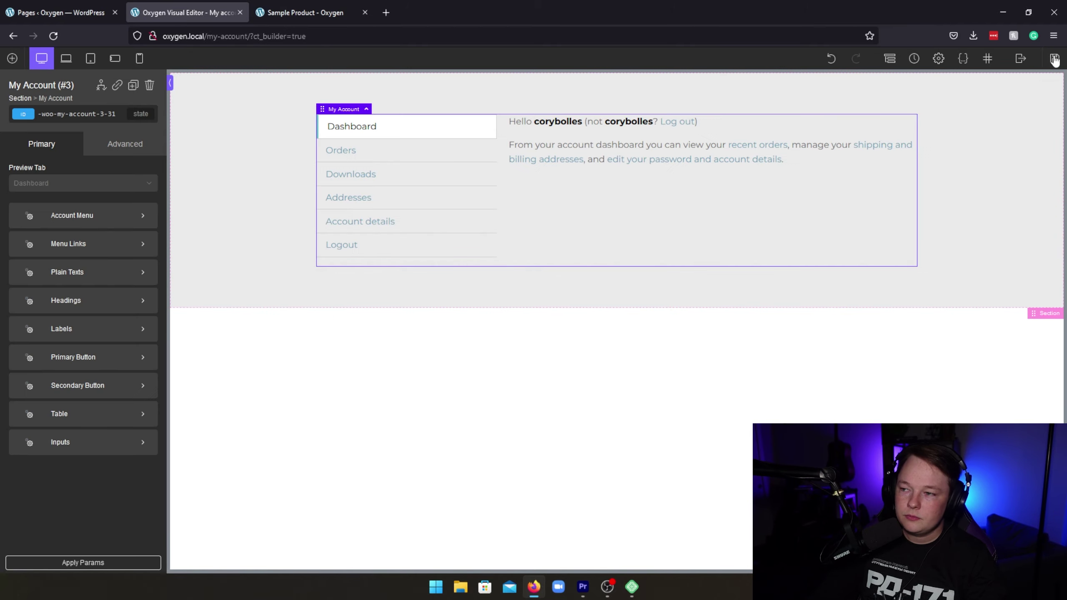
left_click(1053, 59)
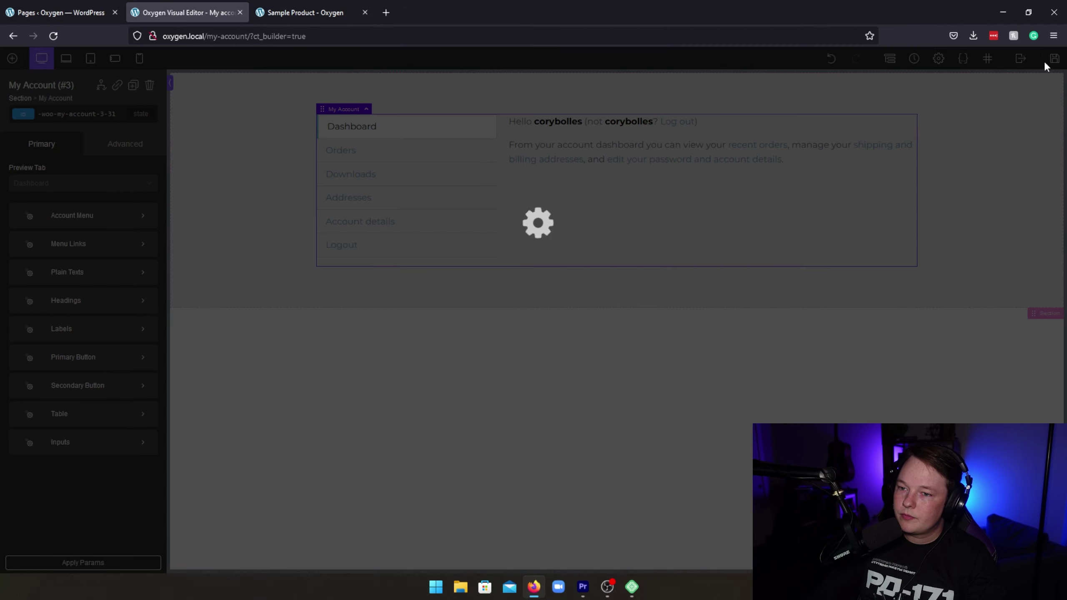
View the live My account page's Orders tab reading 'No order has been made yet.'
left_click(1025, 102)
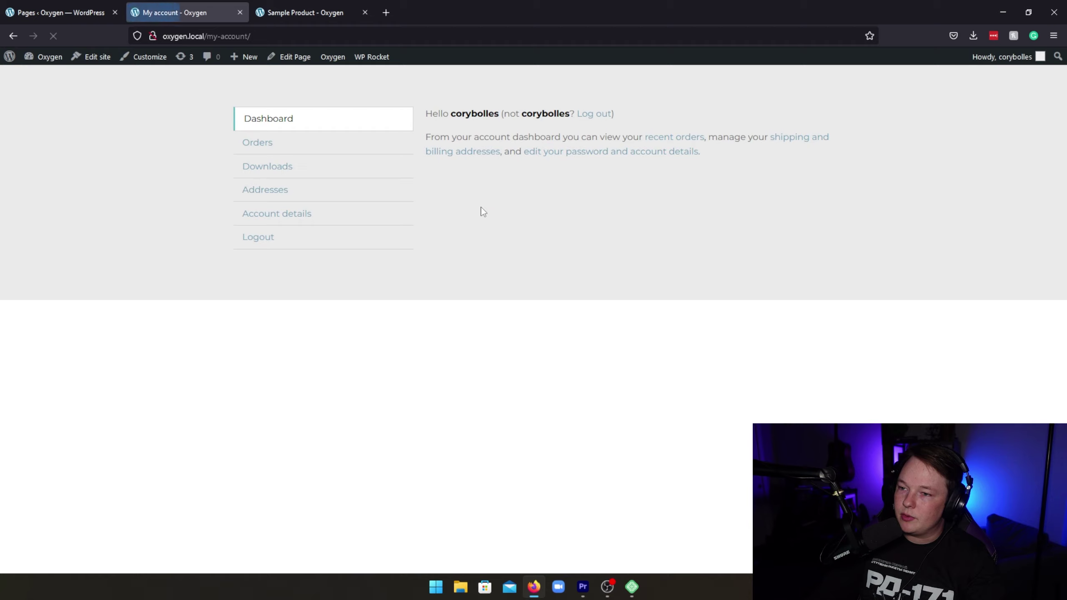
left_click(254, 143)
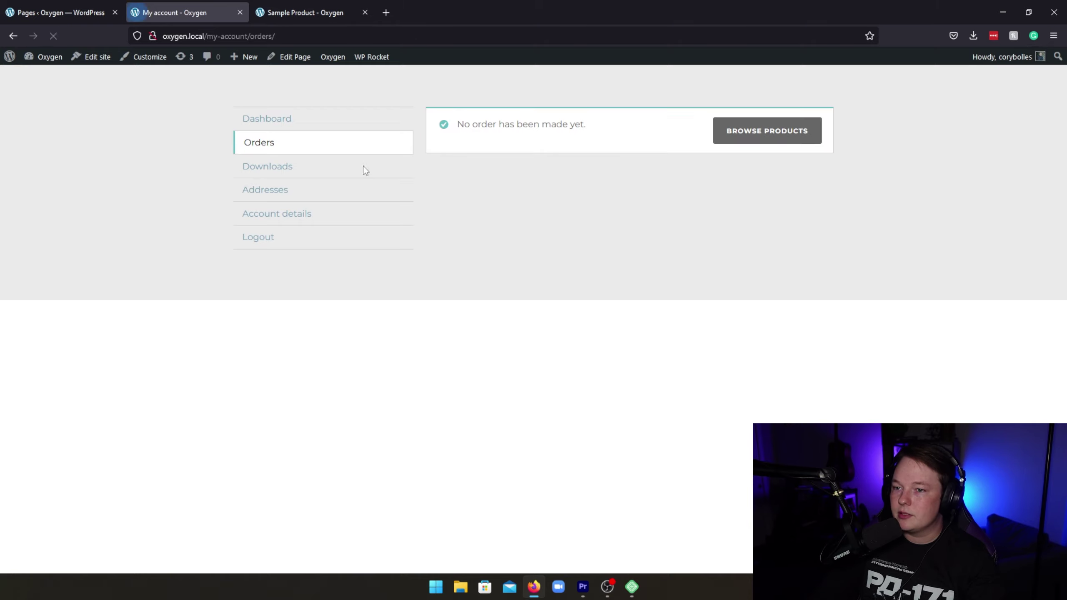
left_click_drag(470, 128, 601, 134)
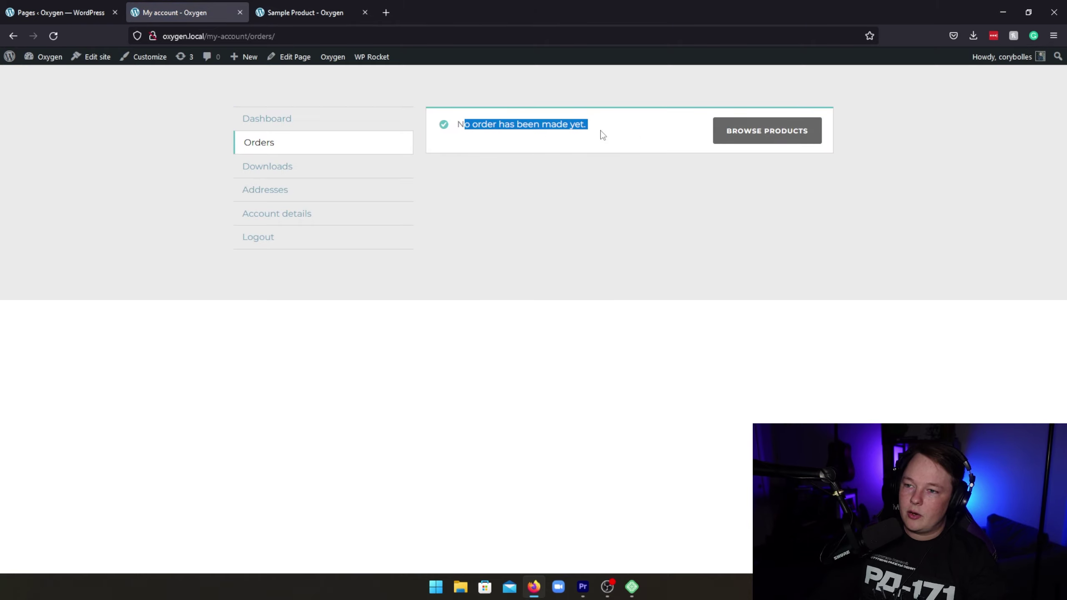
left_click(519, 140)
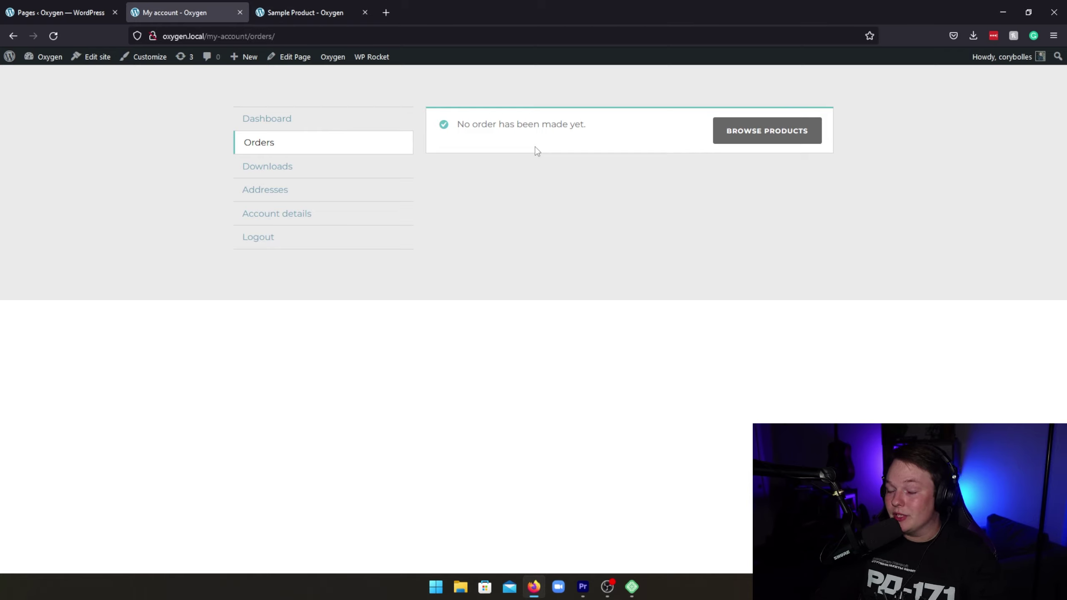
Return to the Sample Product - Oxygen browser tab showing the live product page
left_click(294, 14)
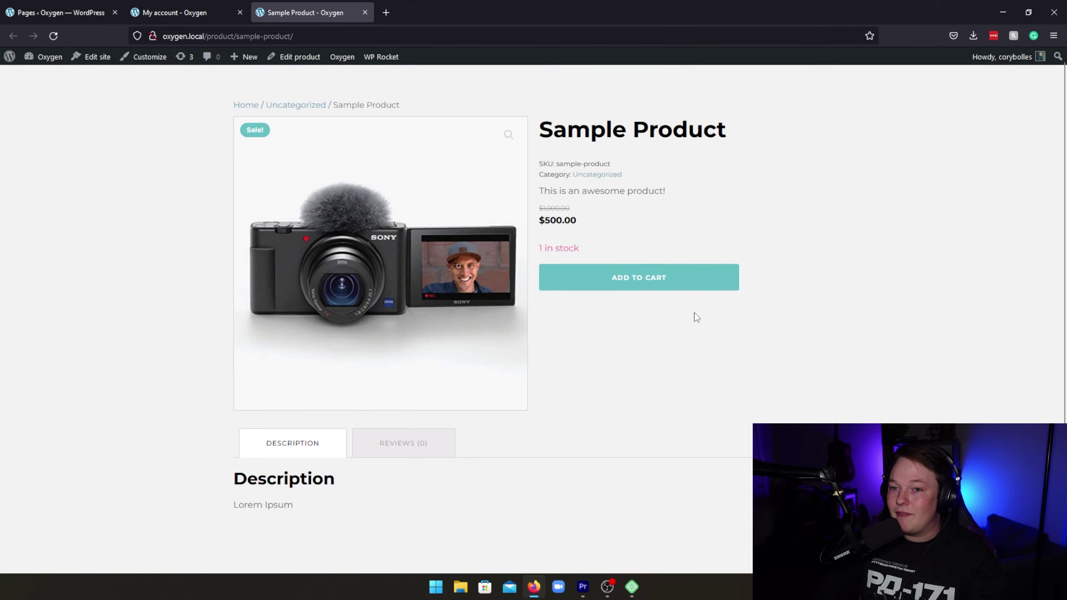